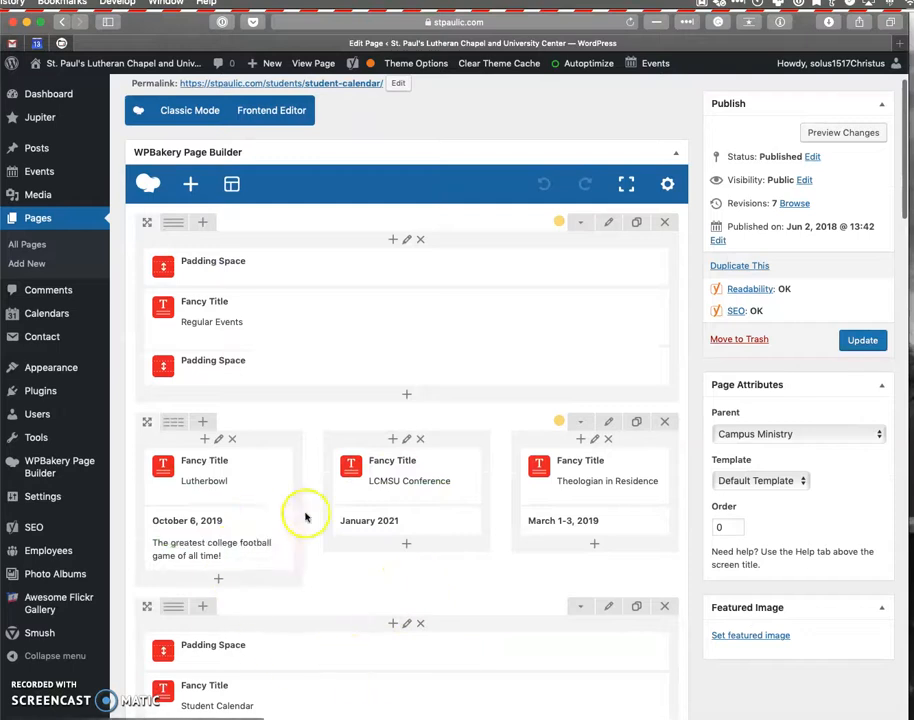
Compare the HTML source of the date text blocks under Lutherbowl and LCMSU Conference without changing them.
click(230, 540)
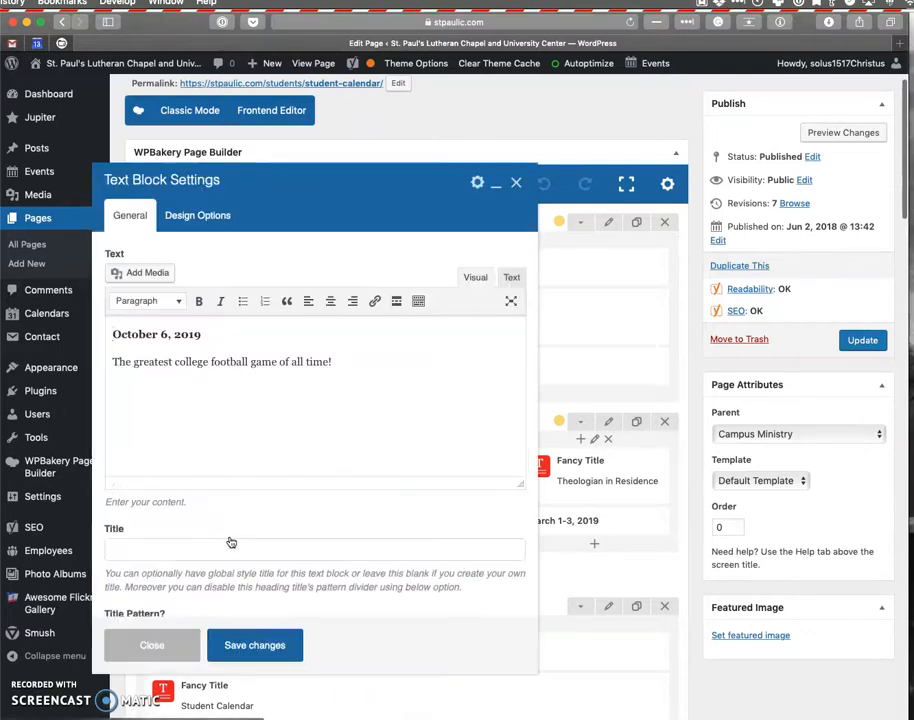
click(513, 279)
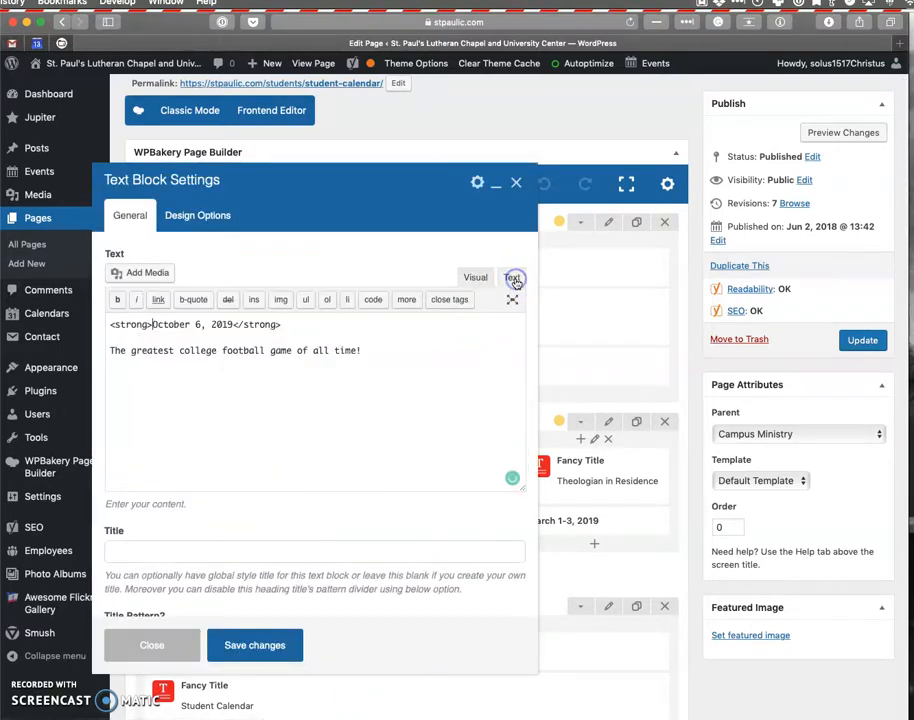
click(155, 643)
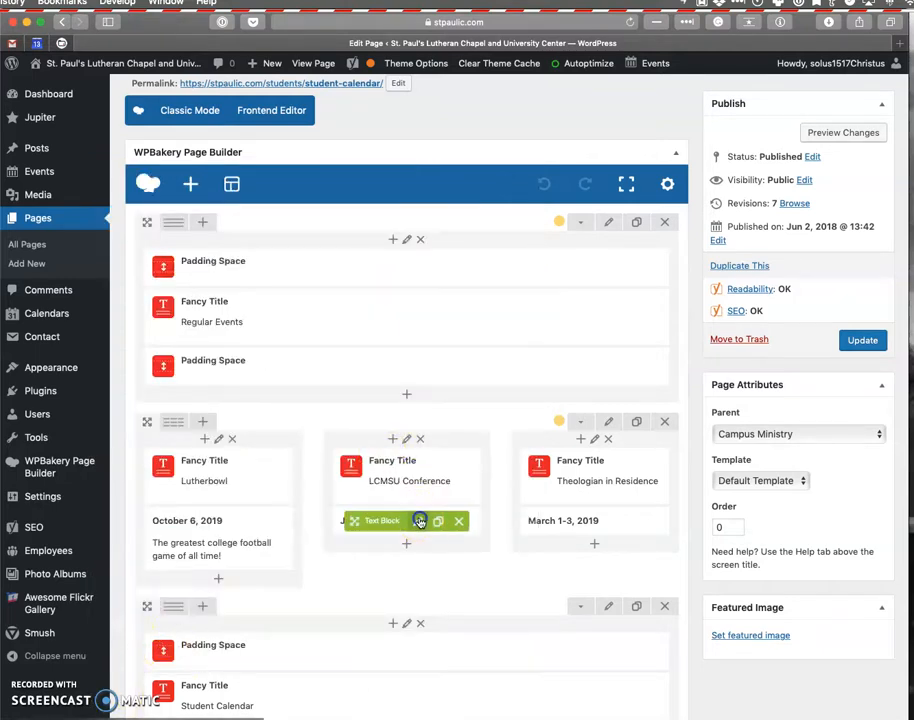
click(420, 521)
click(217, 333)
click(510, 279)
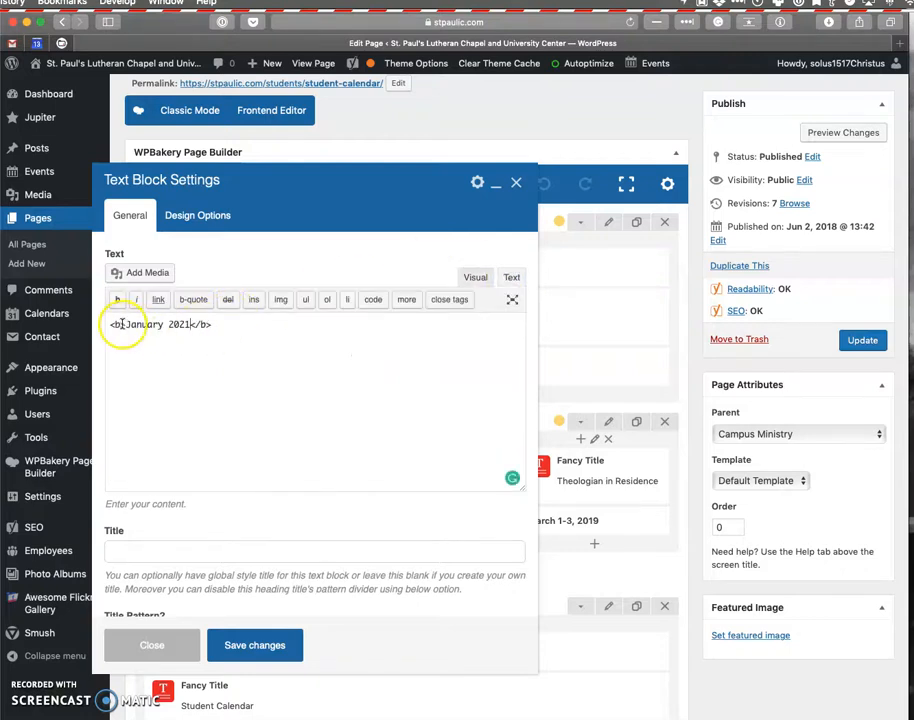
click(155, 647)
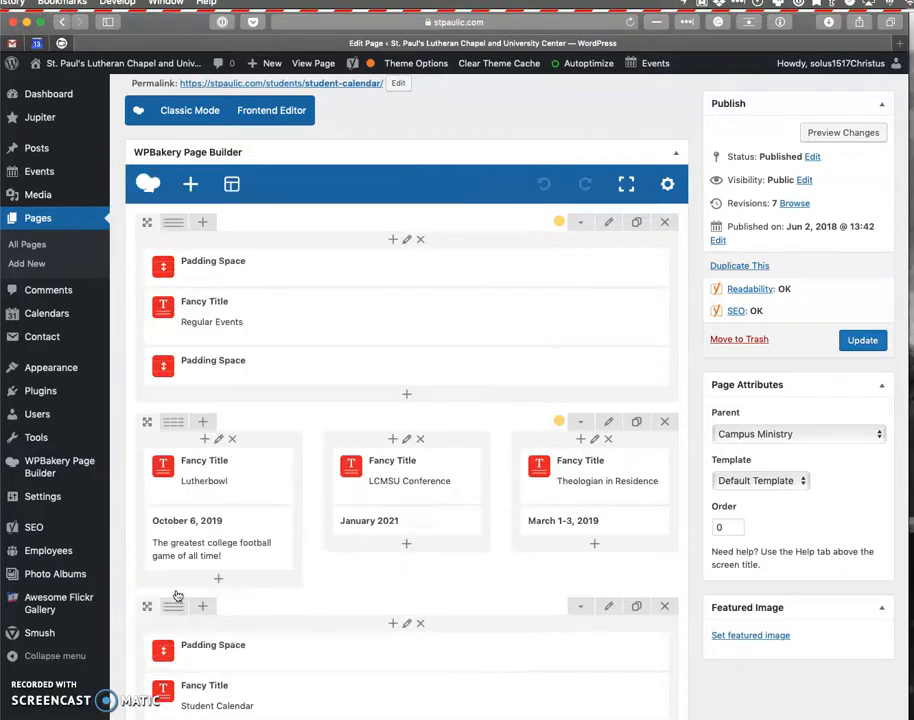
Inspect the Lutherbowl title, the HTML of its date text block and the LCMSU Conference title.
click(231, 477)
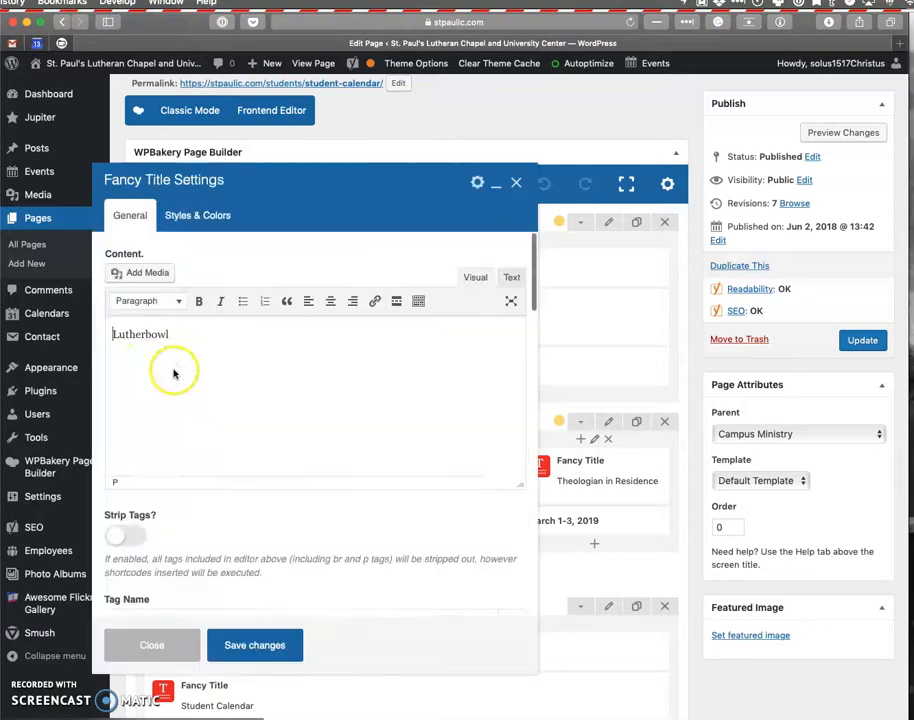
click(175, 646)
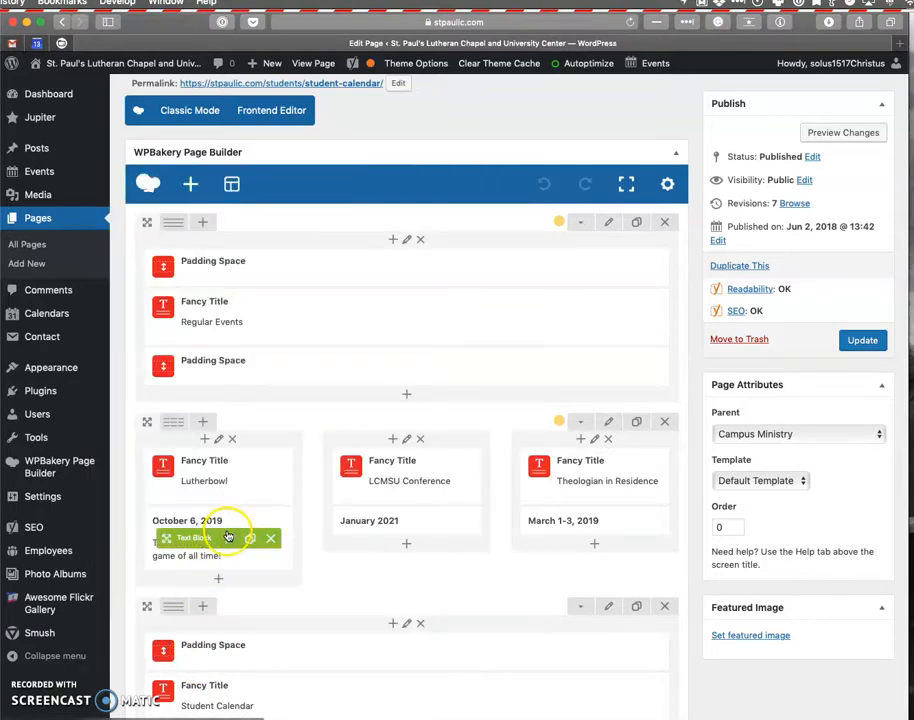
click(229, 538)
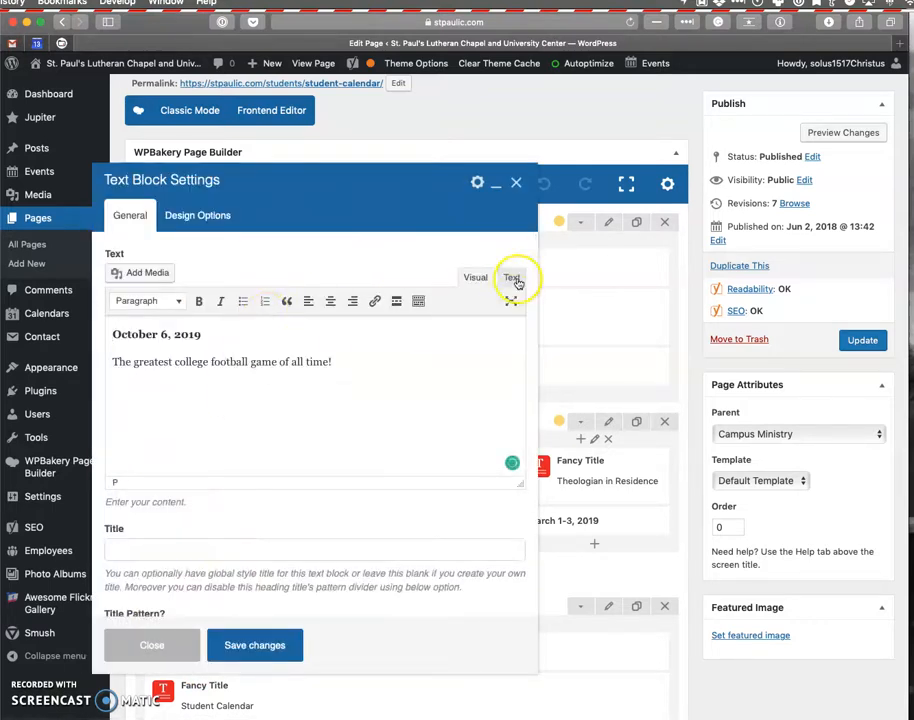
click(512, 278)
click(160, 646)
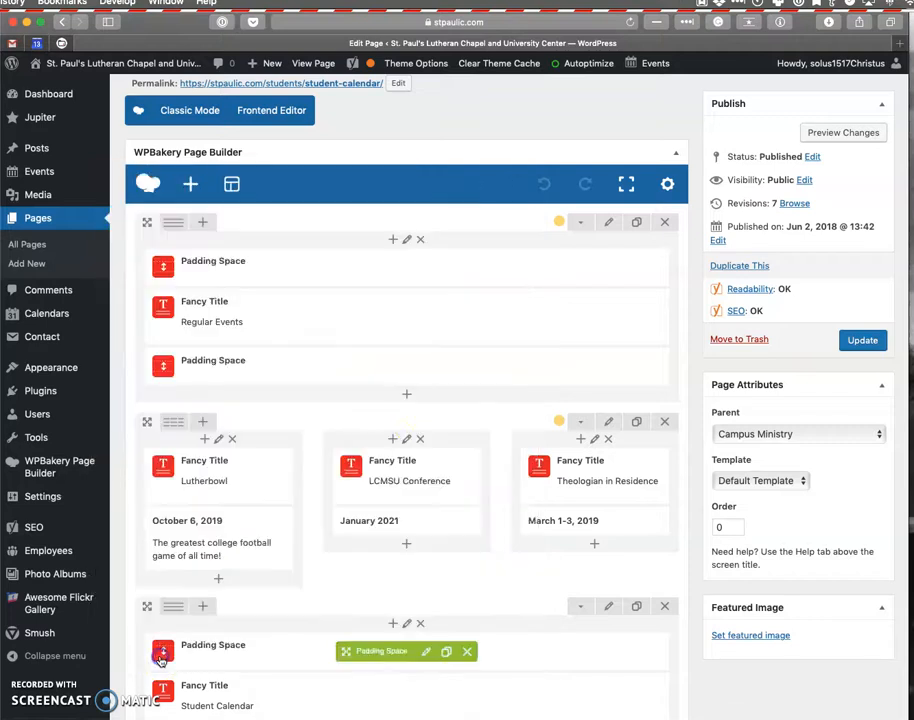
click(420, 480)
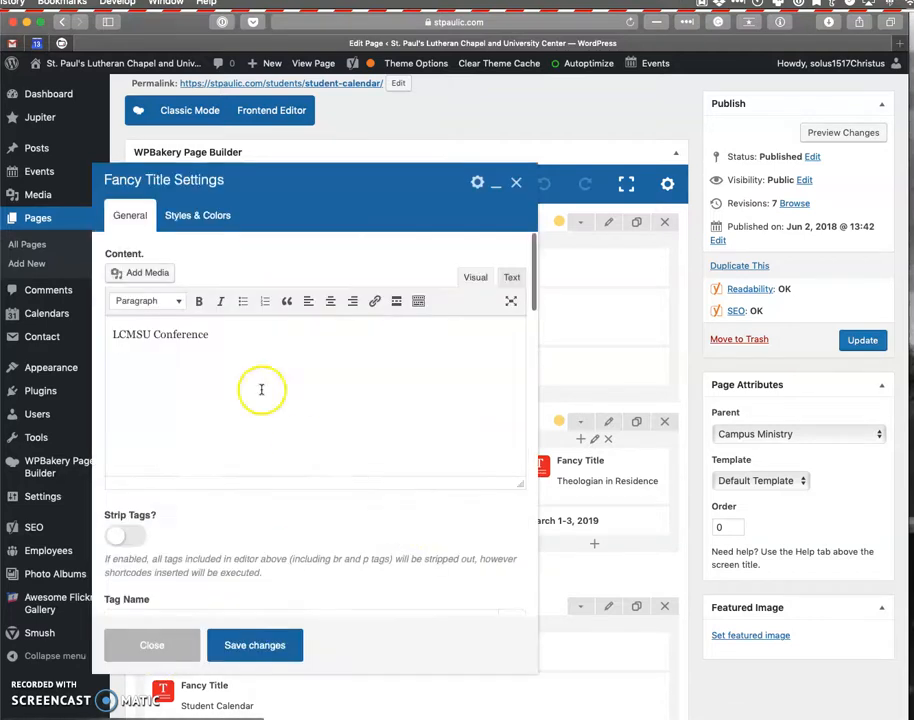
click(142, 644)
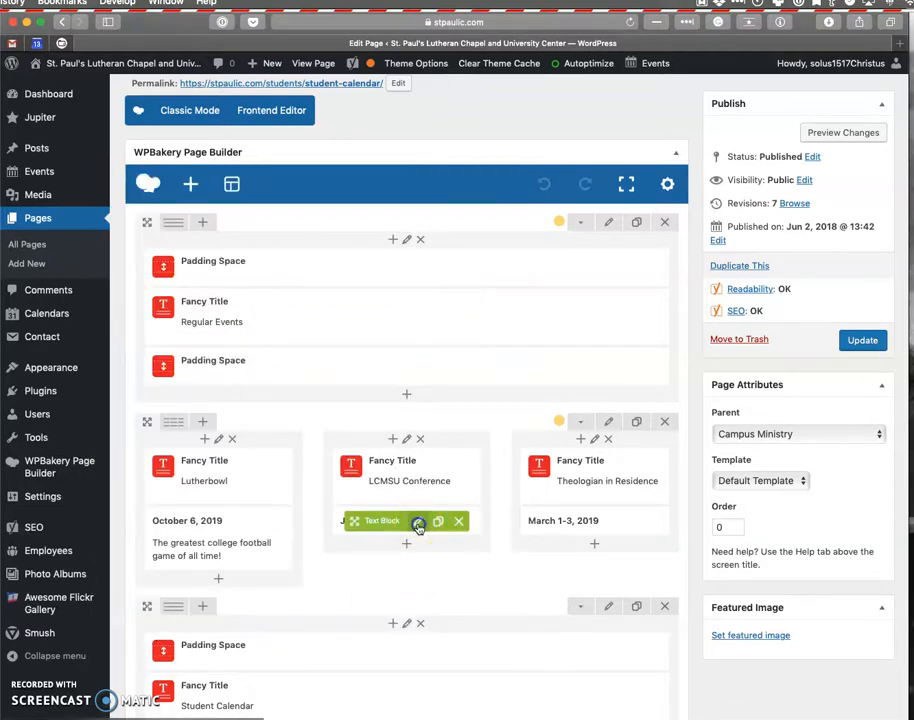
Replace the <b> tags around January 2021 in the LCMSU Conference text block with <strong> tags and save the block.
click(419, 521)
click(476, 287)
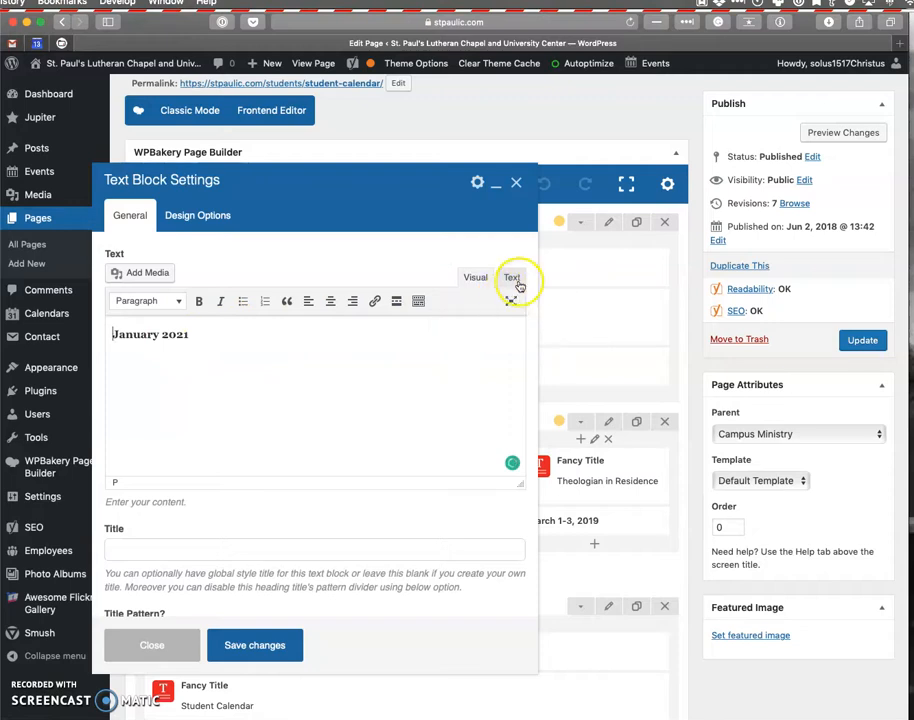
click(512, 279)
click(120, 326)
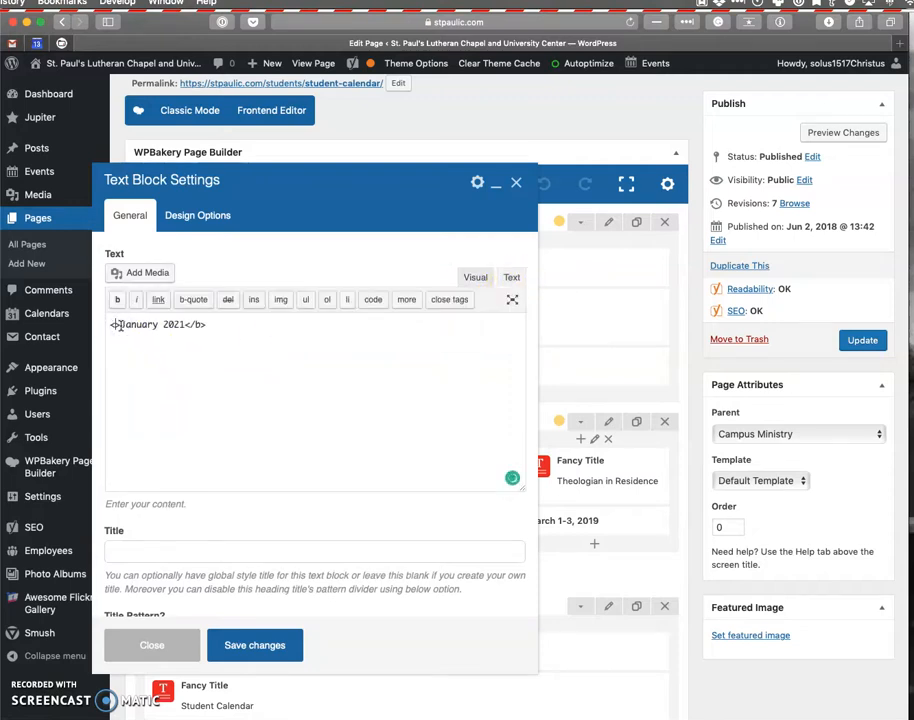
key(BackSpace)
key(BackSpace)
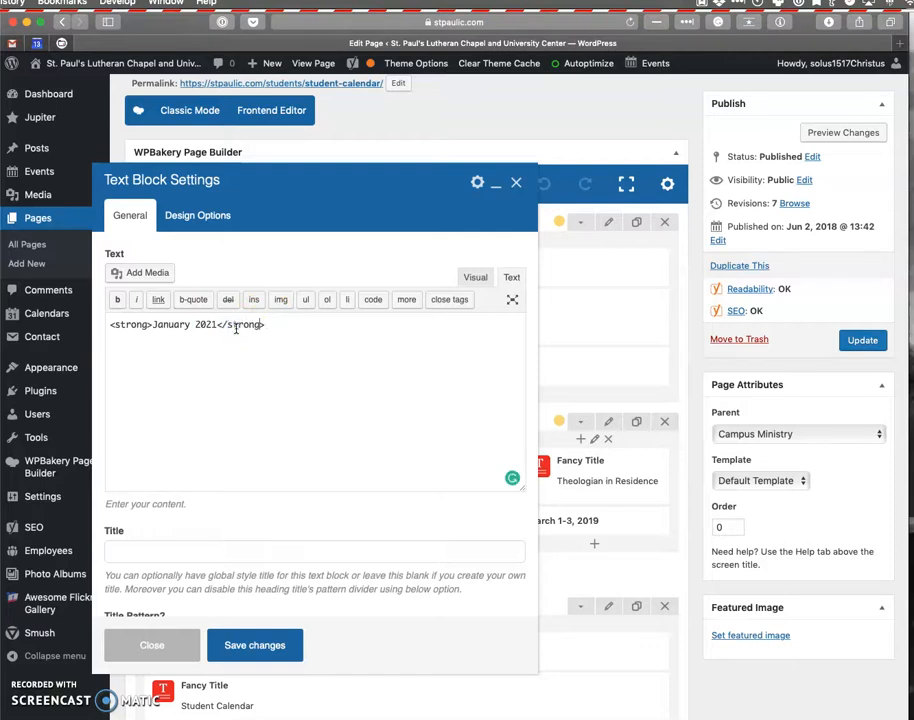
click(474, 276)
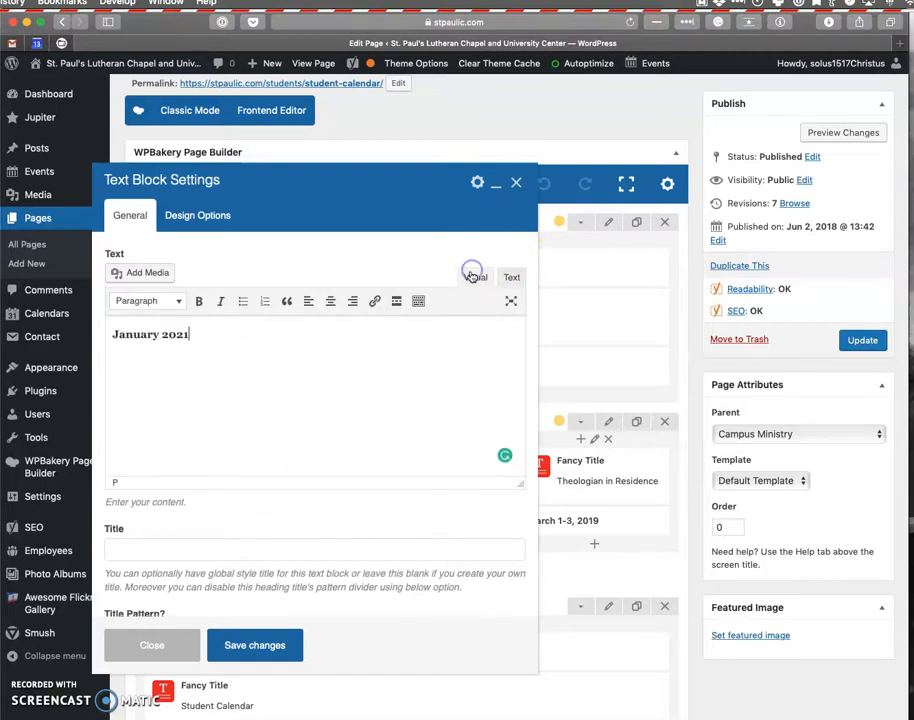
click(273, 646)
Update the Student Calendar page and check the Regular Events section on the live page.
click(871, 341)
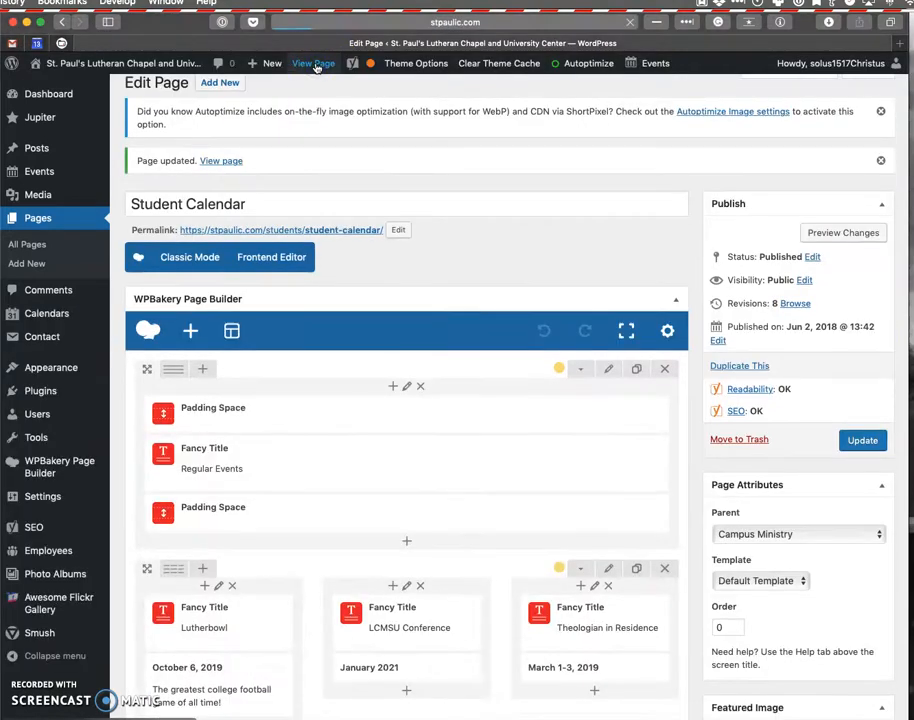
click(314, 64)
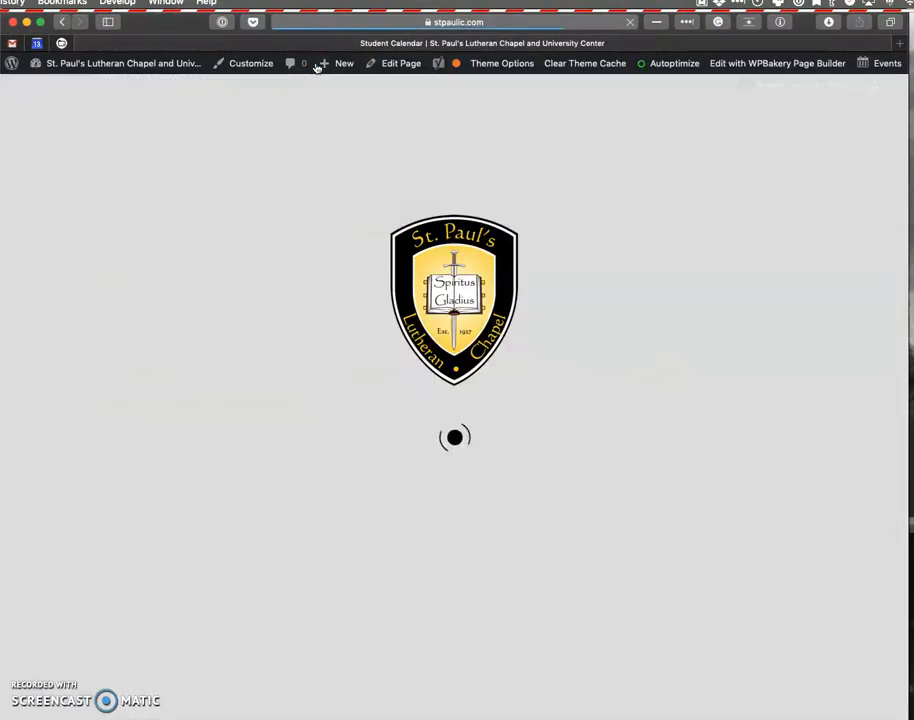
scroll(357, 343, down, 1)
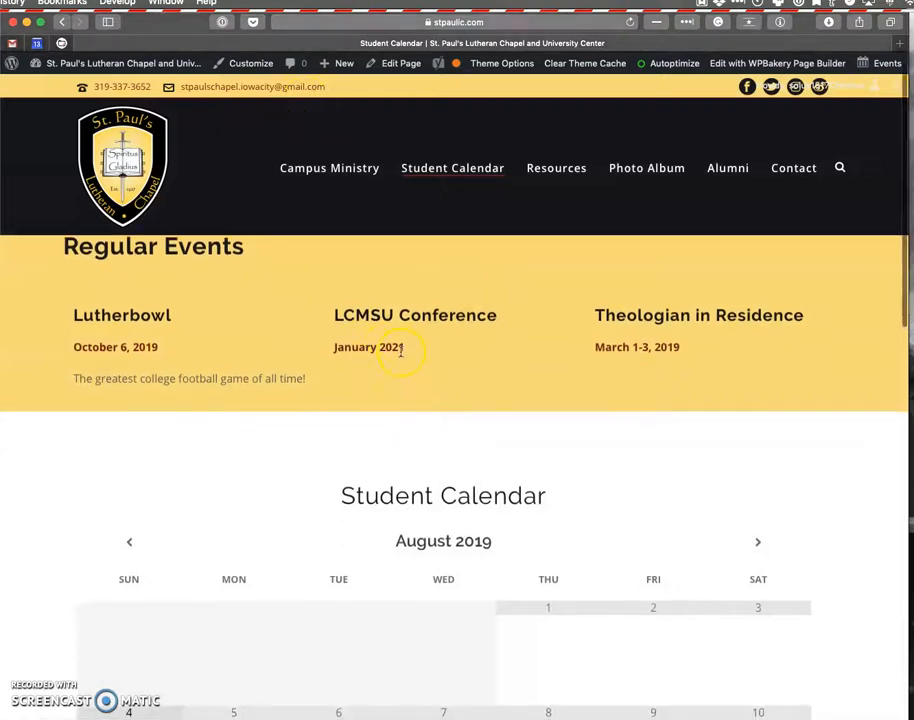
scroll(349, 361, up, 1)
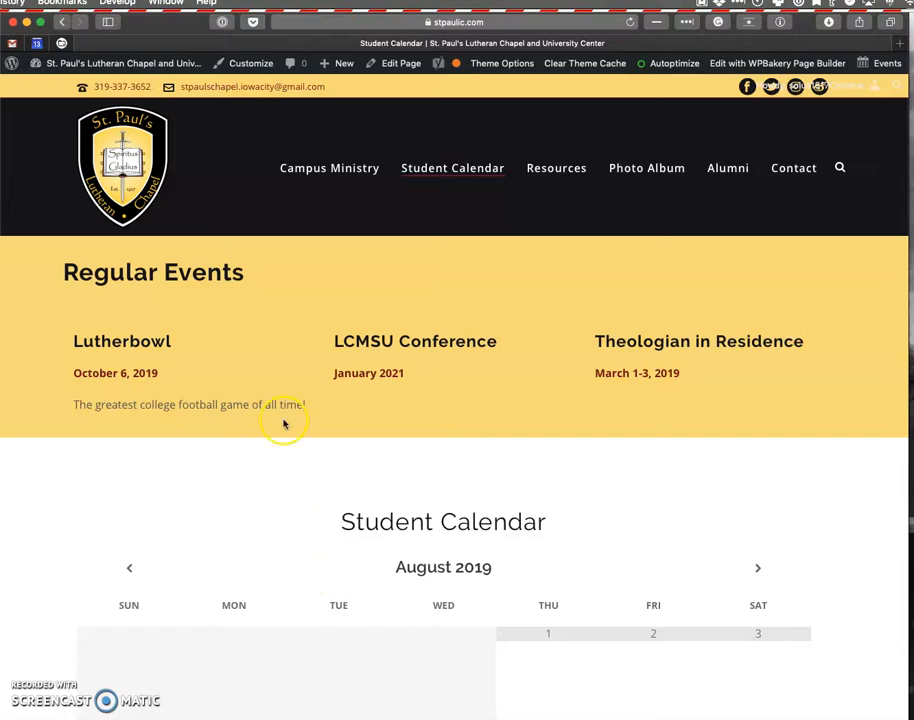
Go to the site's home page and look through its sections from the header images to Latest News.
click(148, 170)
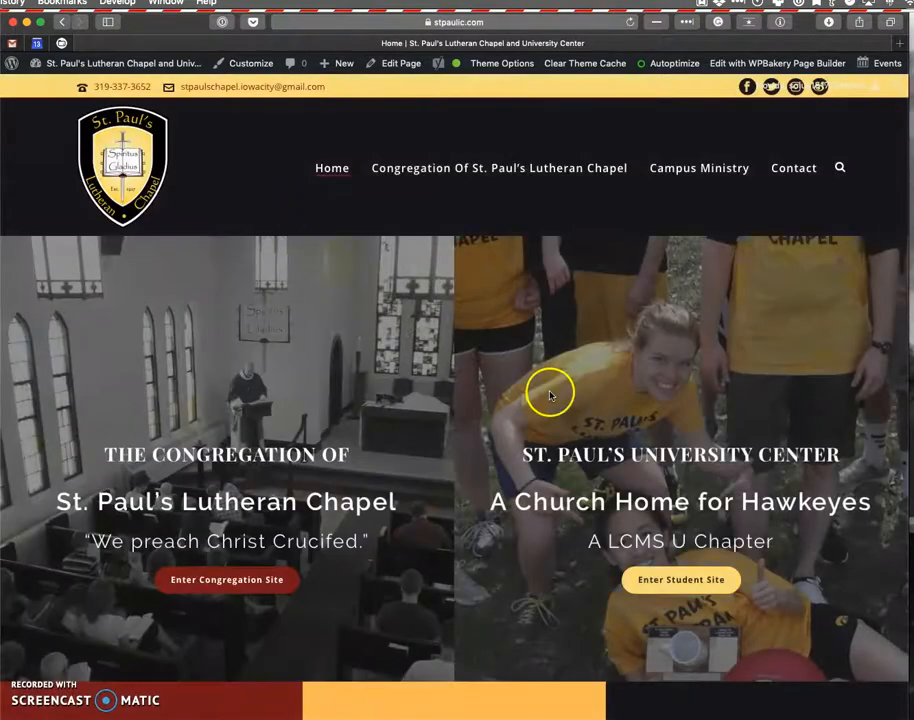
scroll(556, 400, down, 5)
scroll(470, 520, up, 5)
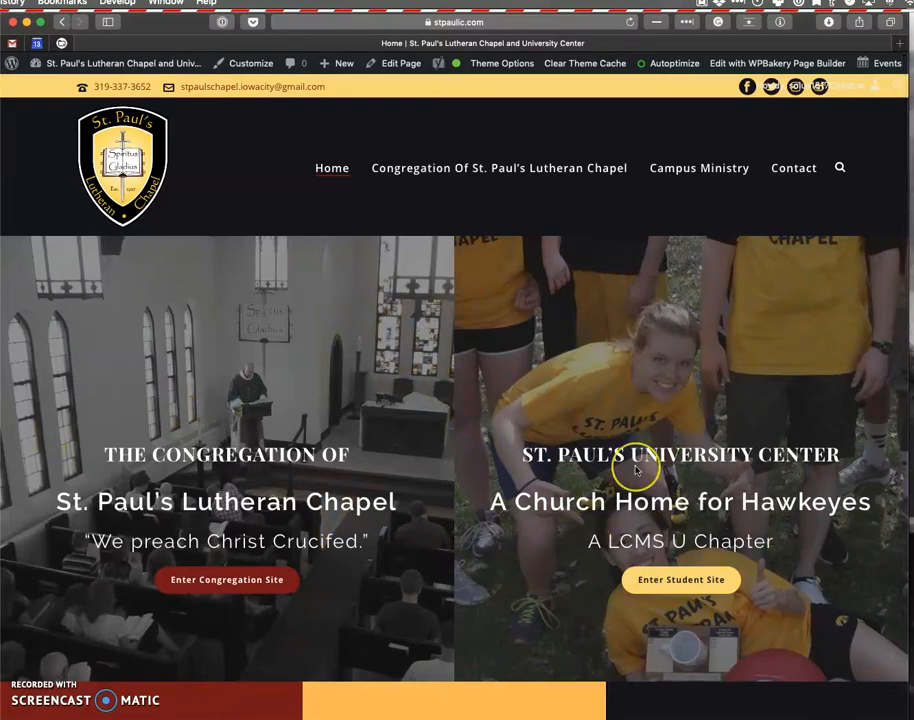
scroll(306, 475, down, 15)
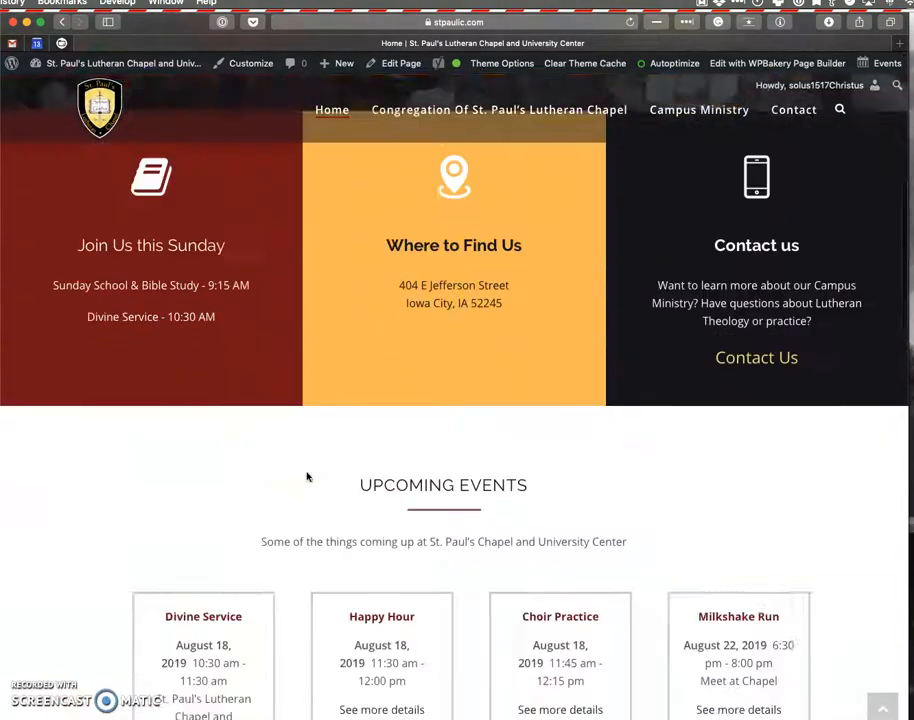
scroll(307, 477, down, 15)
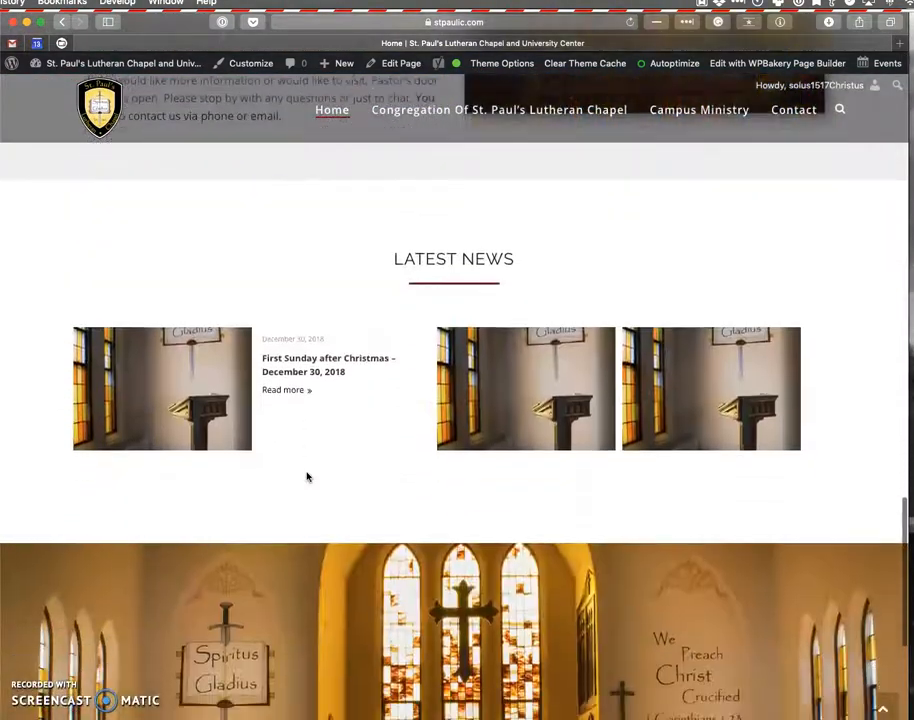
scroll(306, 475, up, 20)
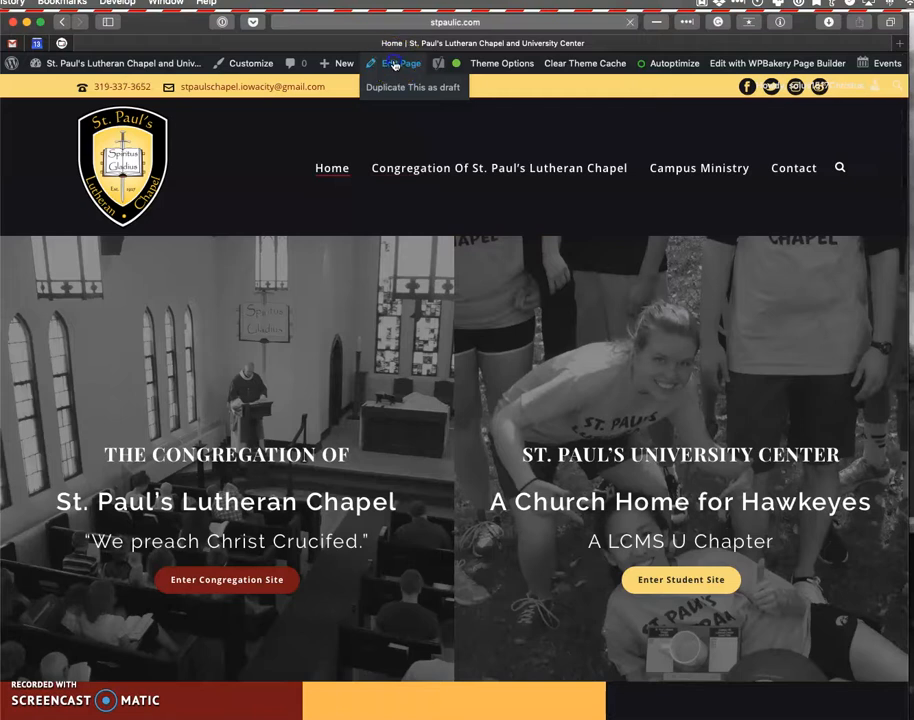
Open the Home page for editing, view its live version in a separate tab, and return to the editor.
click(396, 65)
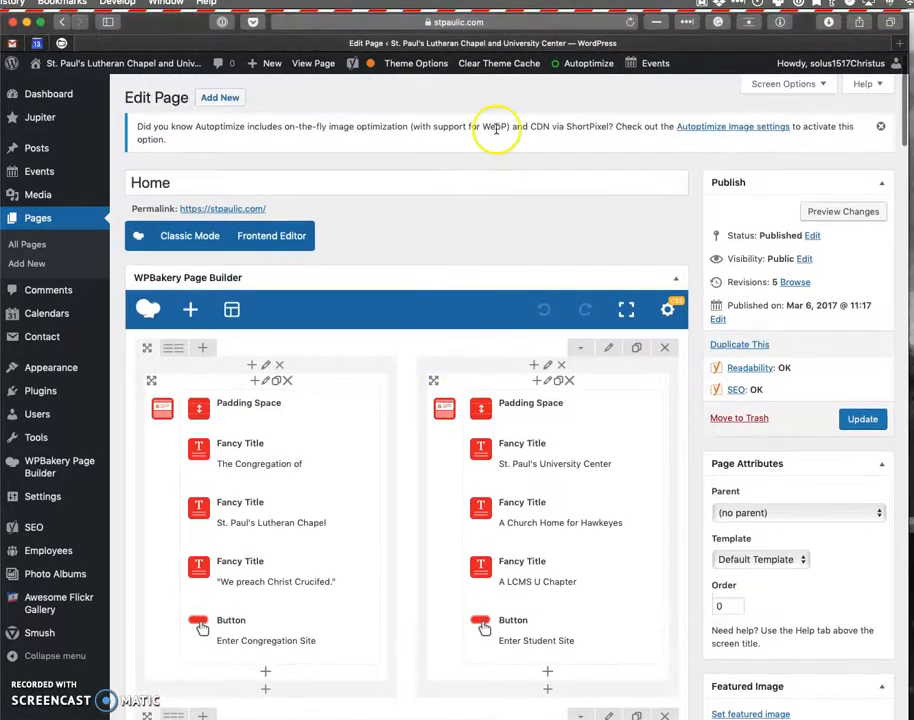
super+click(314, 63)
click(662, 42)
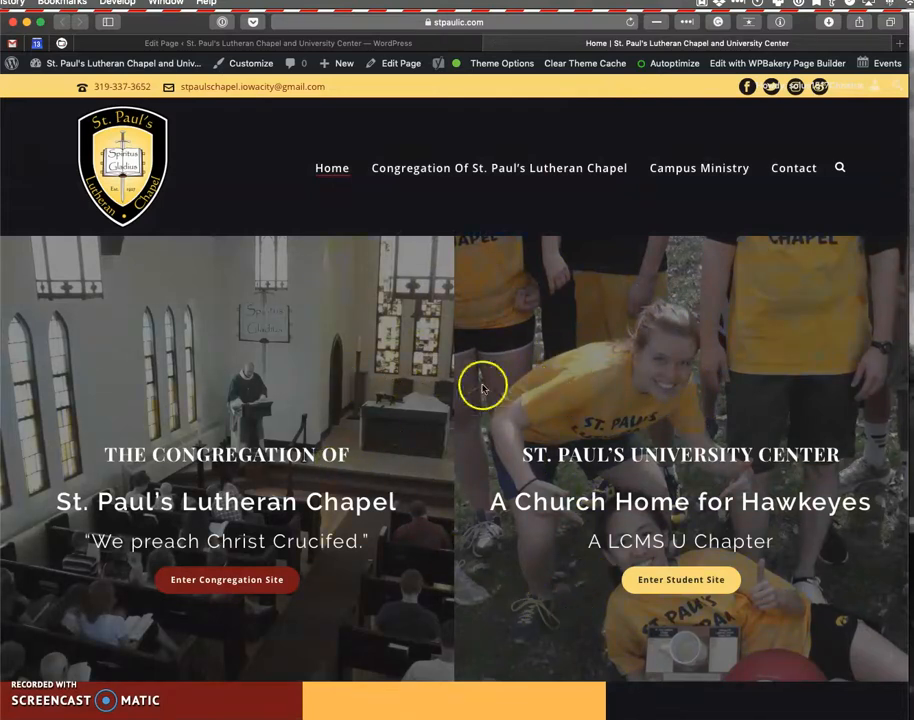
click(359, 42)
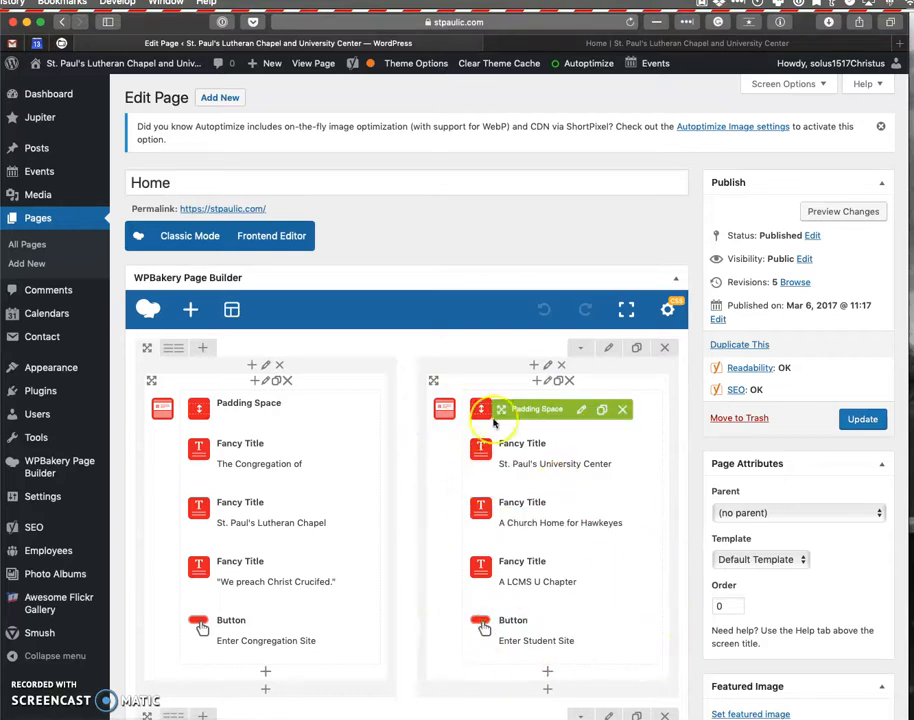
Open the custom box settings for the St. Paul's University Center box and examine its general options and background style settings.
scroll(454, 676, down, 1)
scroll(454, 677, up, 1)
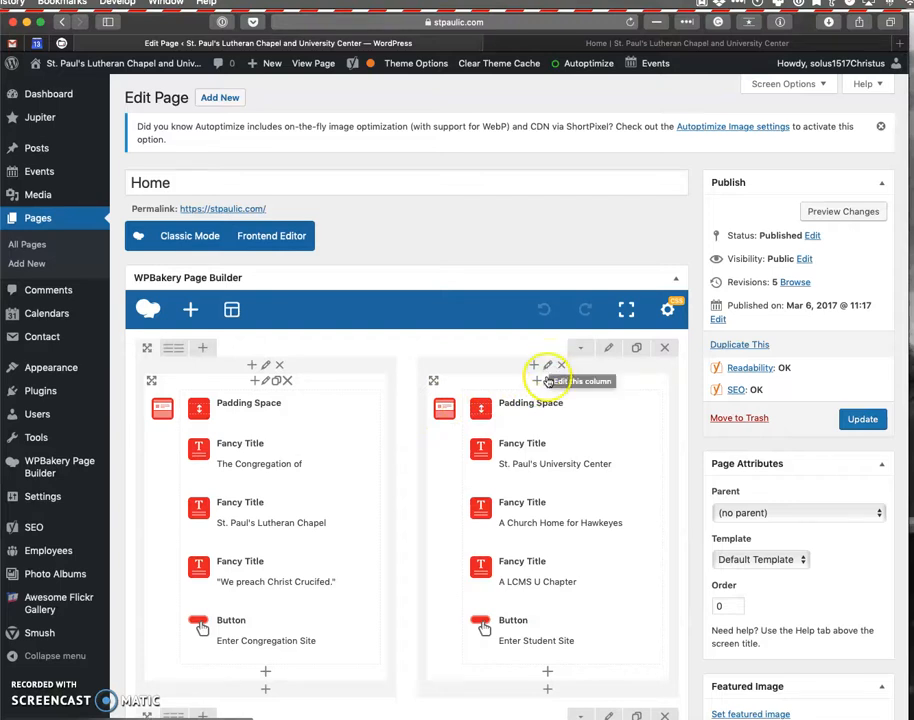
click(548, 382)
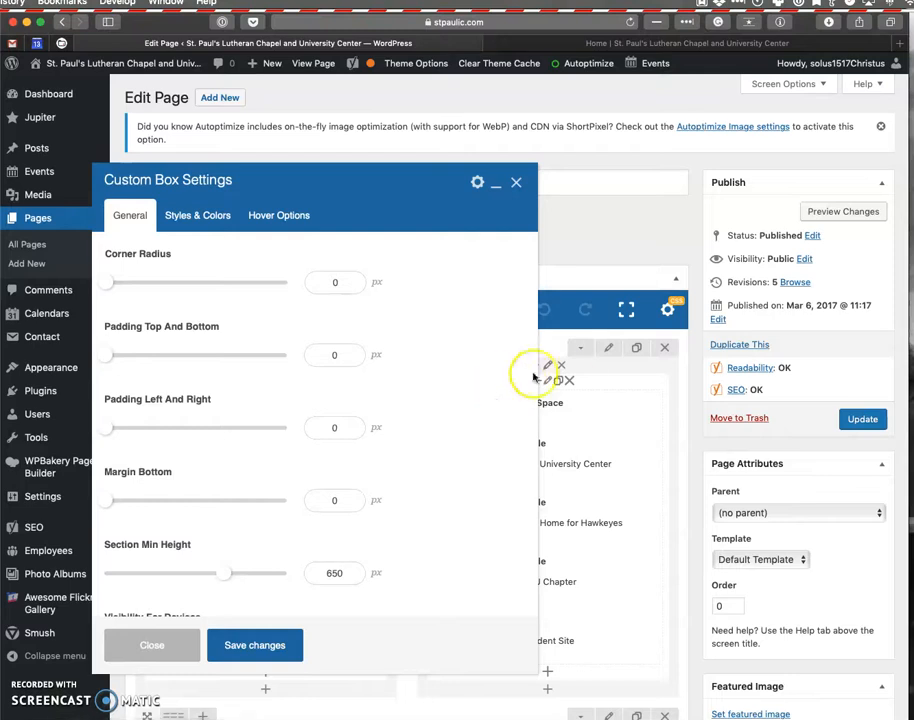
scroll(371, 428, down, 6)
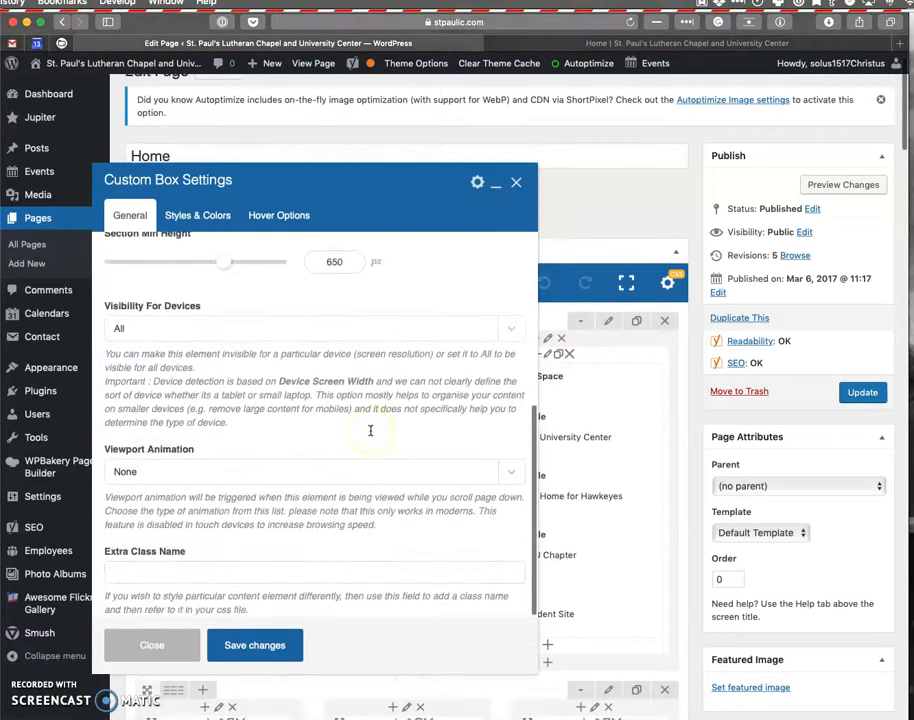
scroll(245, 287, up, 5)
click(186, 214)
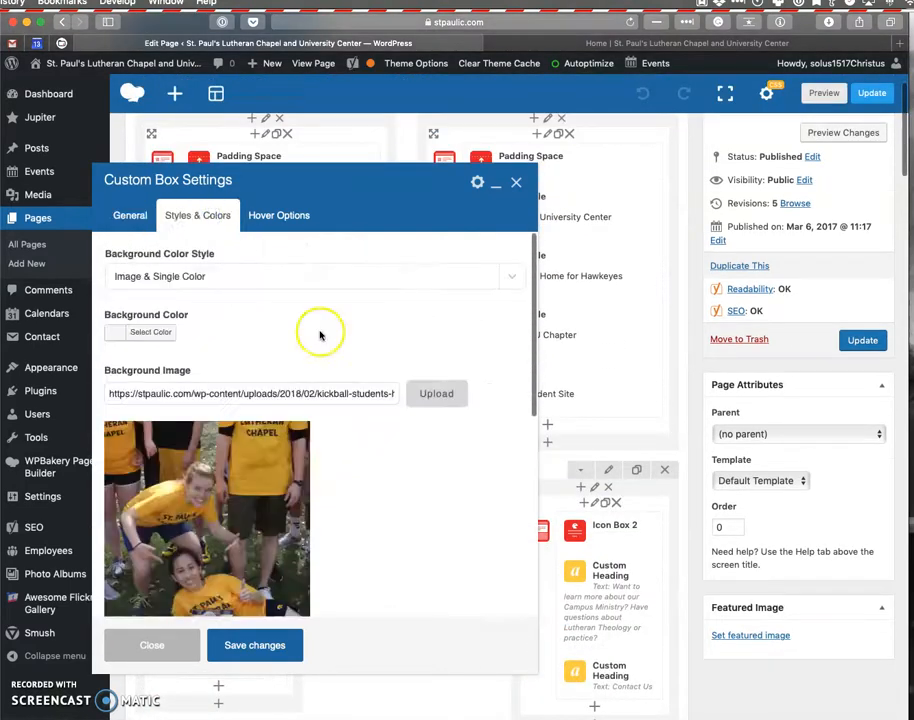
scroll(195, 585, down, 3)
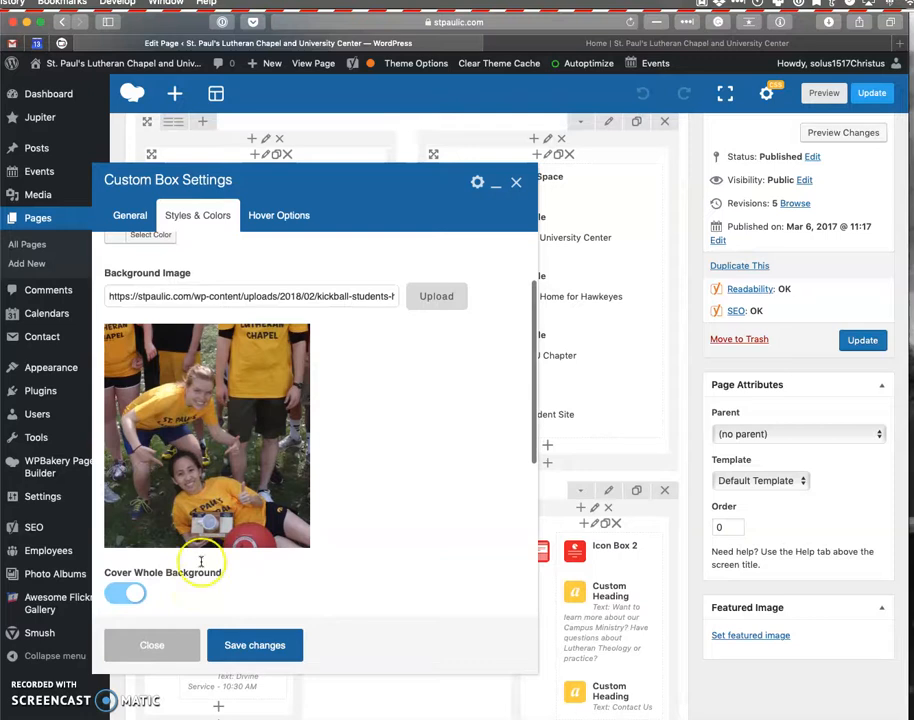
scroll(308, 423, down, 1)
scroll(312, 422, up, 2)
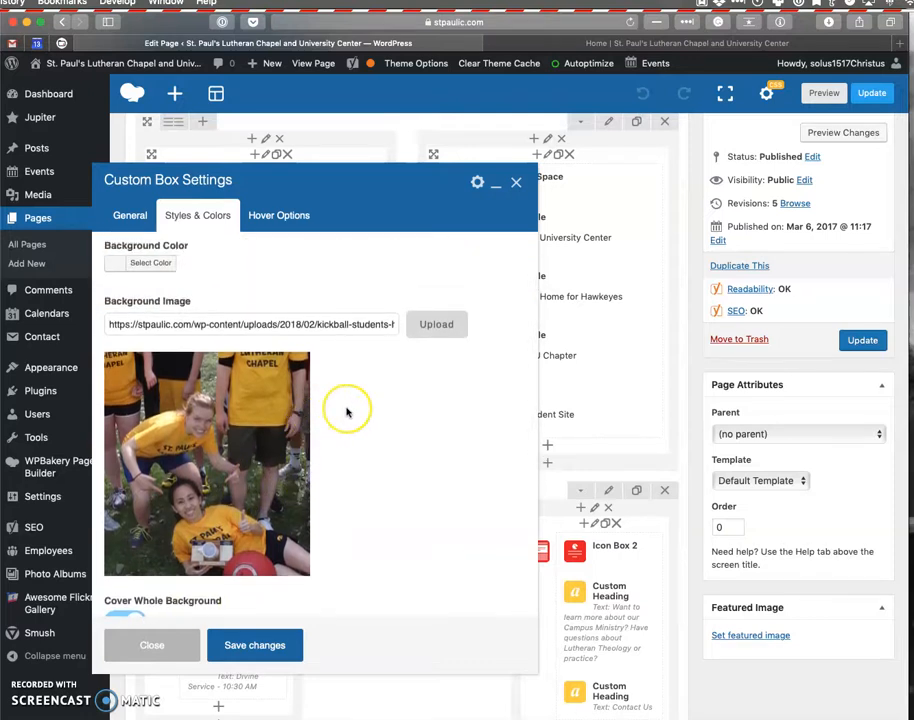
scroll(347, 412, up, 2)
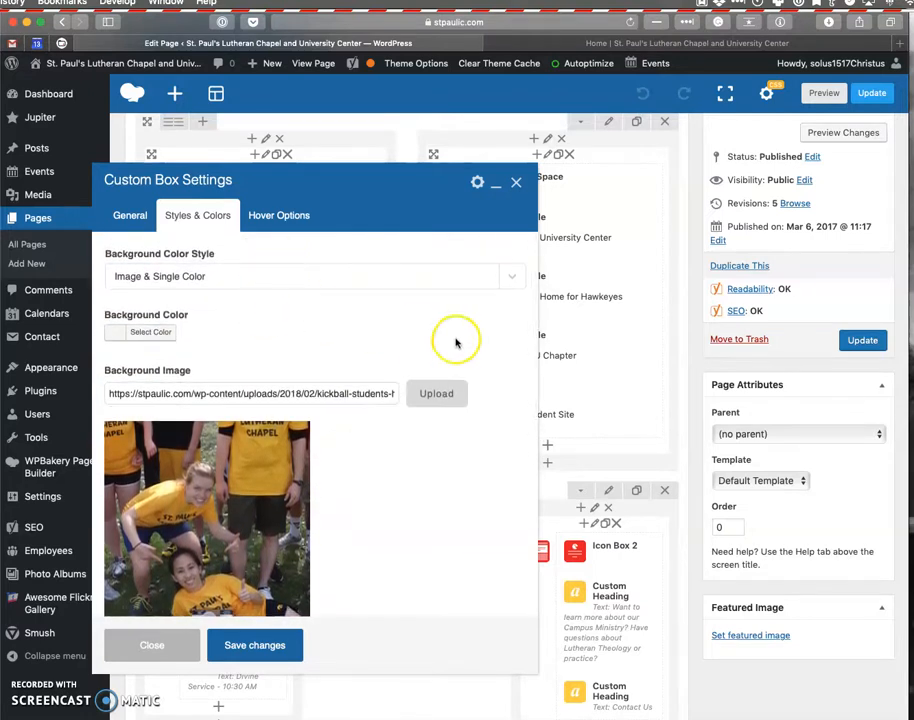
scroll(283, 440, down, 1)
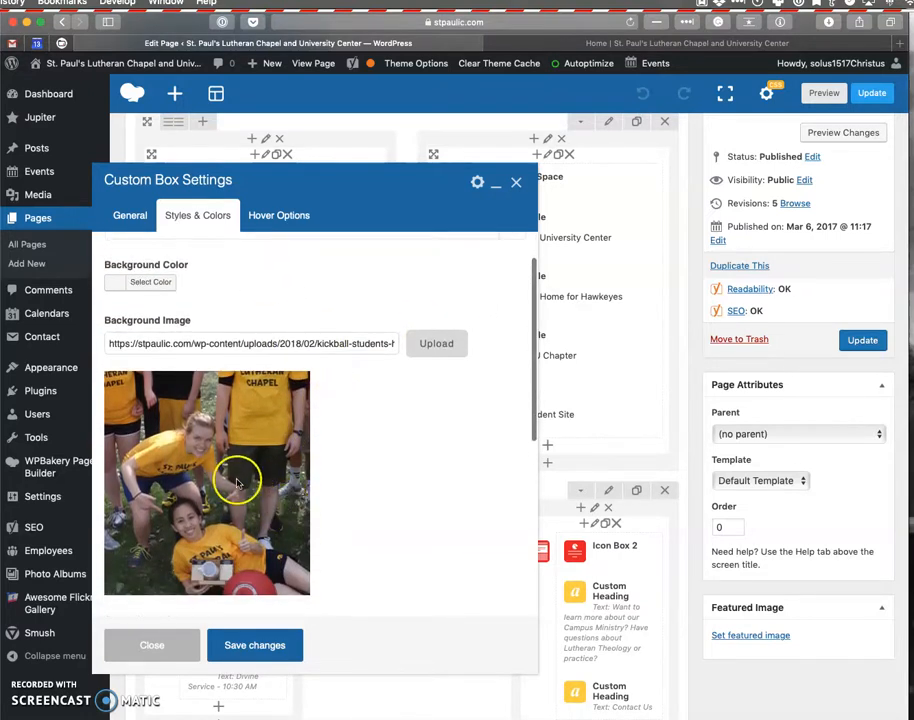
Replace the University Center box's background image with the second portrait photo in the media library.
click(450, 344)
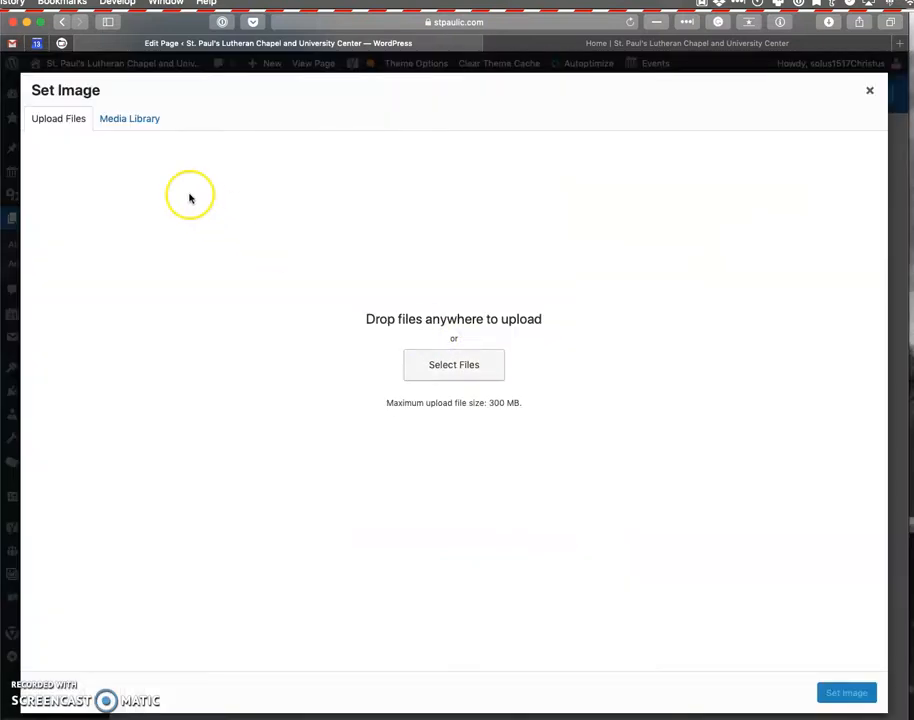
click(122, 118)
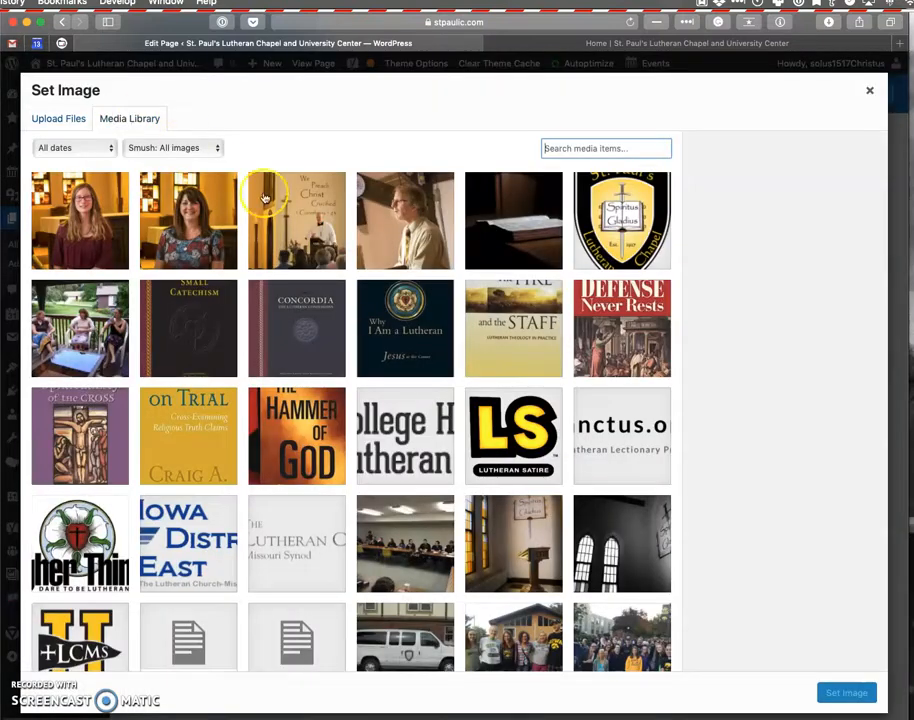
click(194, 216)
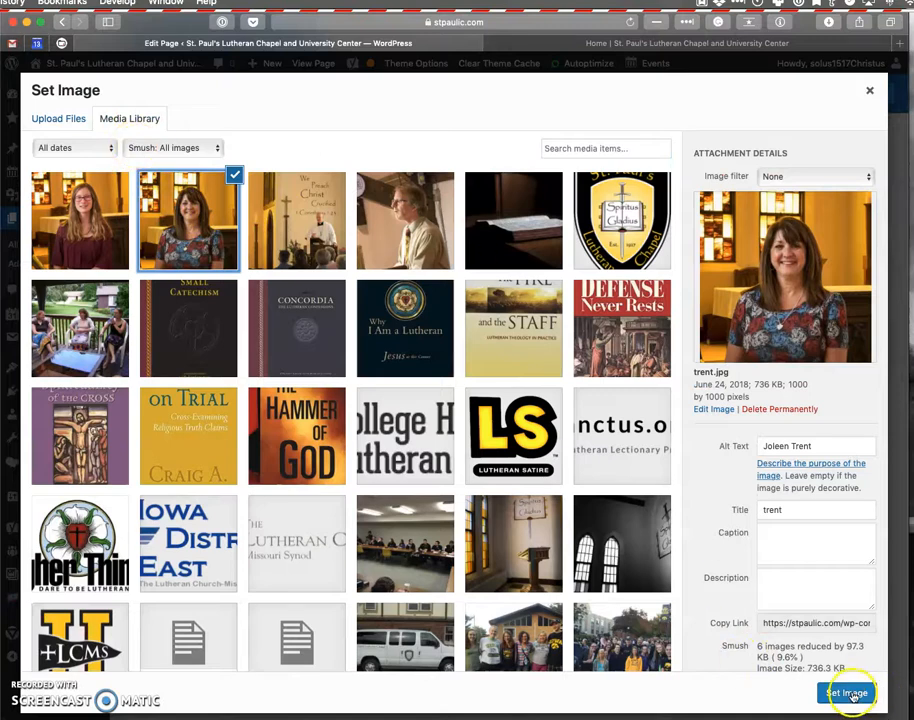
click(847, 693)
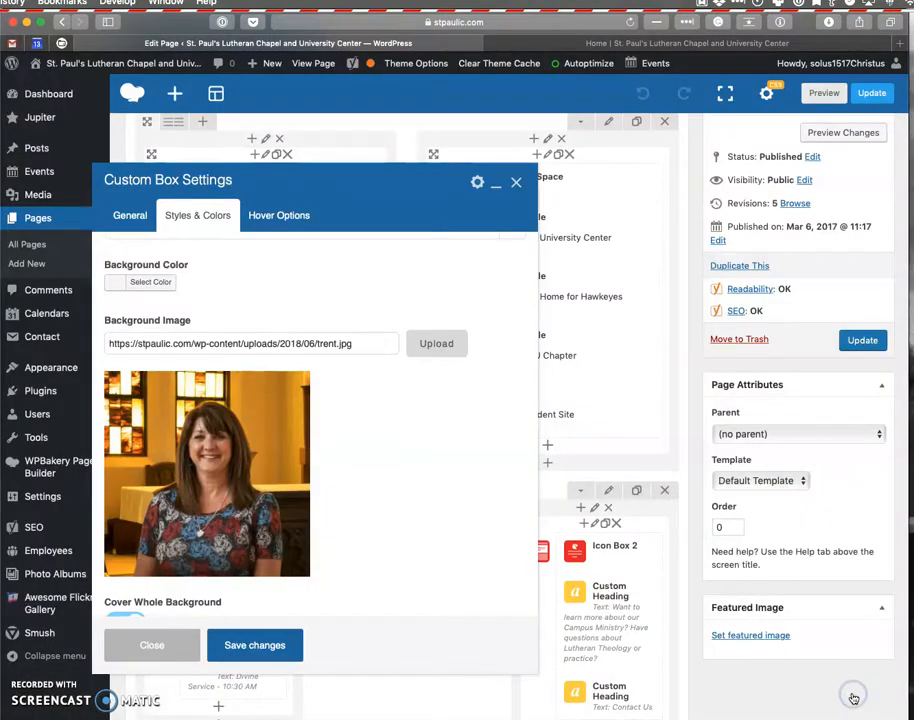
Review the University Center box's remaining background and hover options, and save the box with the portrait background.
scroll(430, 527, down, 6)
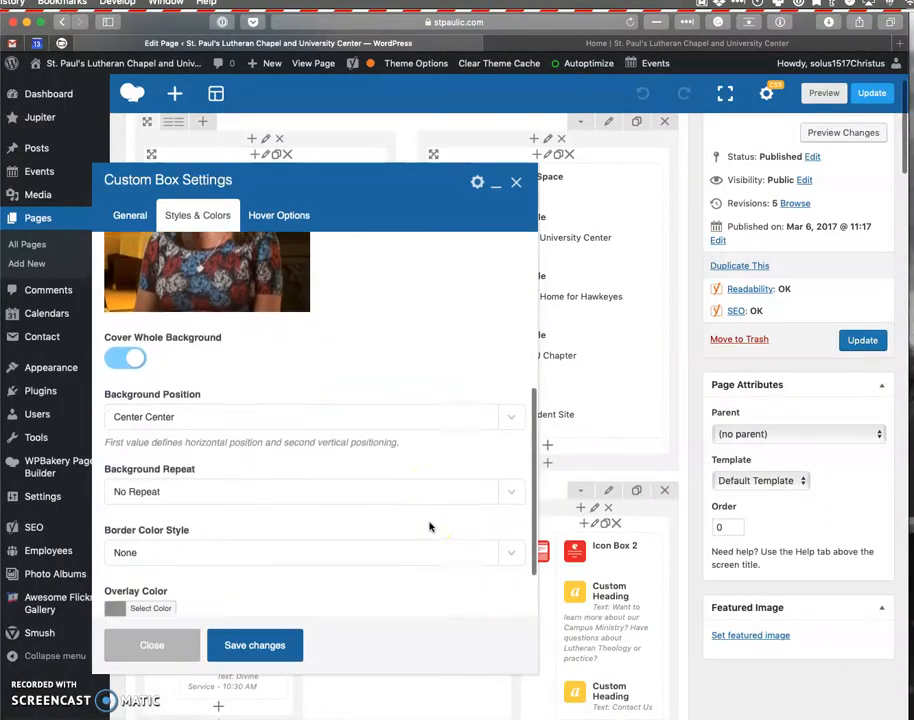
scroll(430, 527, up, 5)
scroll(429, 416, down, 1)
scroll(430, 419, up, 2)
scroll(428, 418, down, 4)
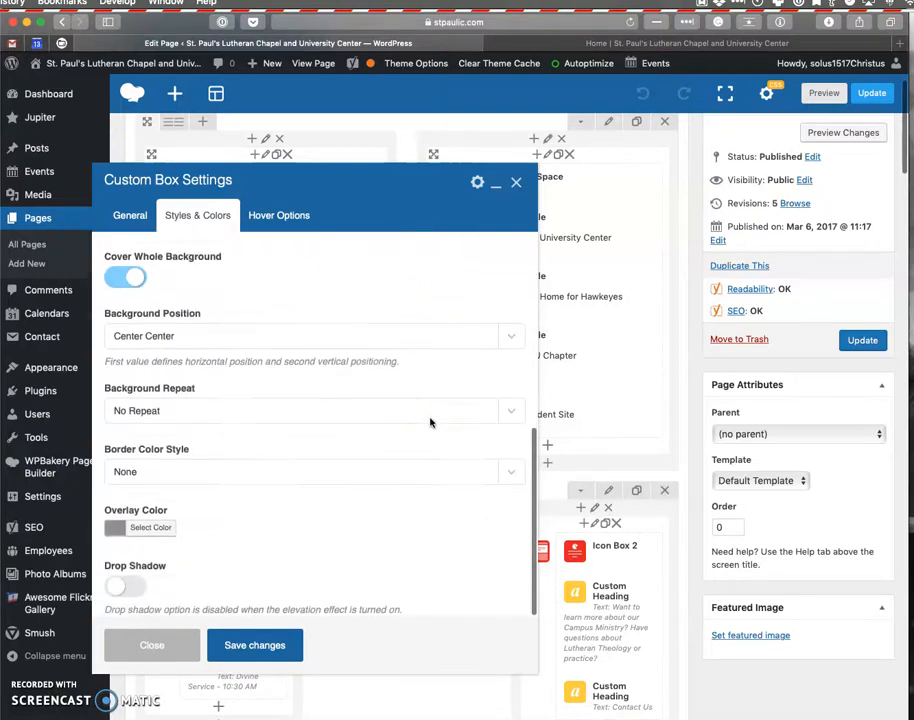
click(275, 226)
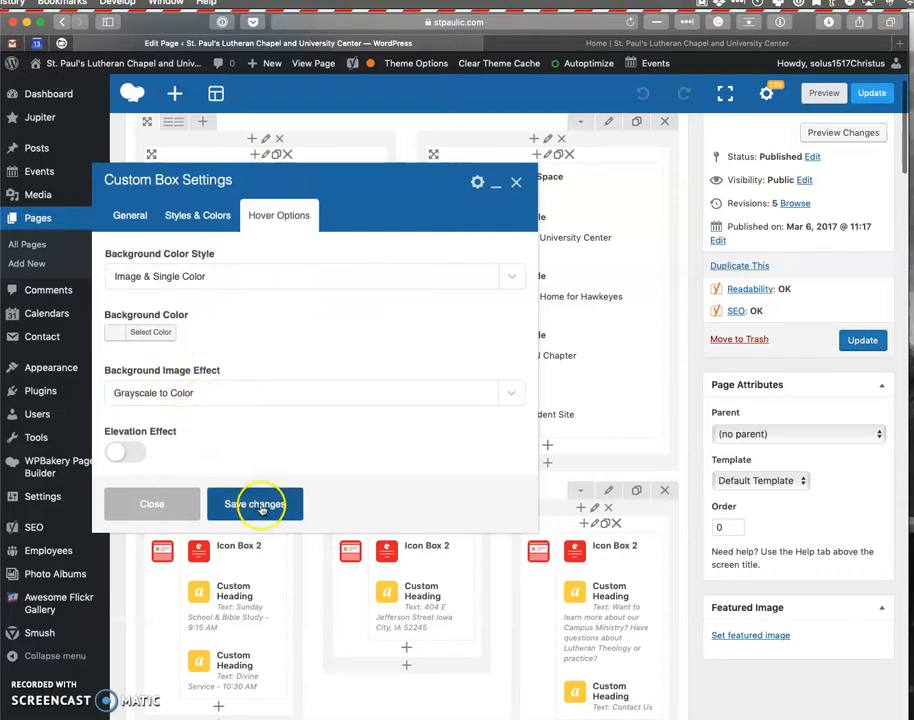
click(207, 222)
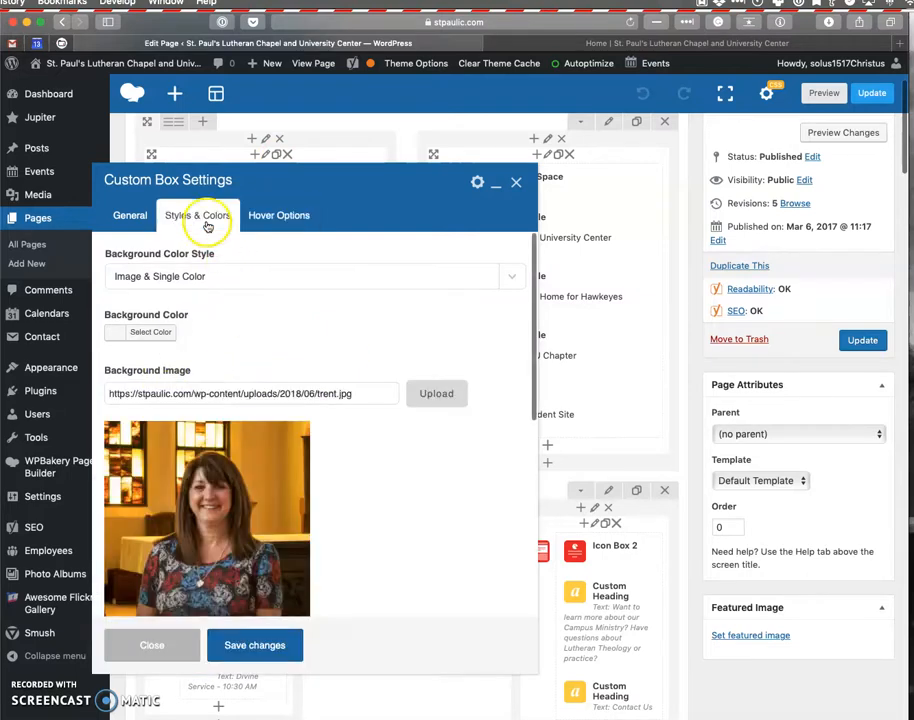
click(254, 645)
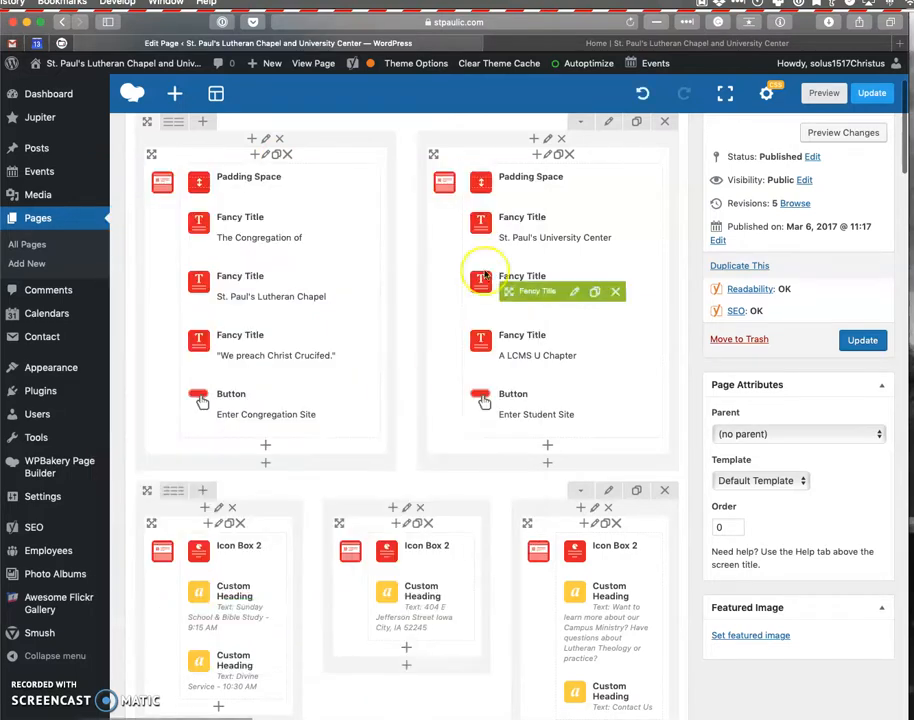
Preview the Home page changes, compare the preview with the live home page, and return to the page editor.
click(853, 137)
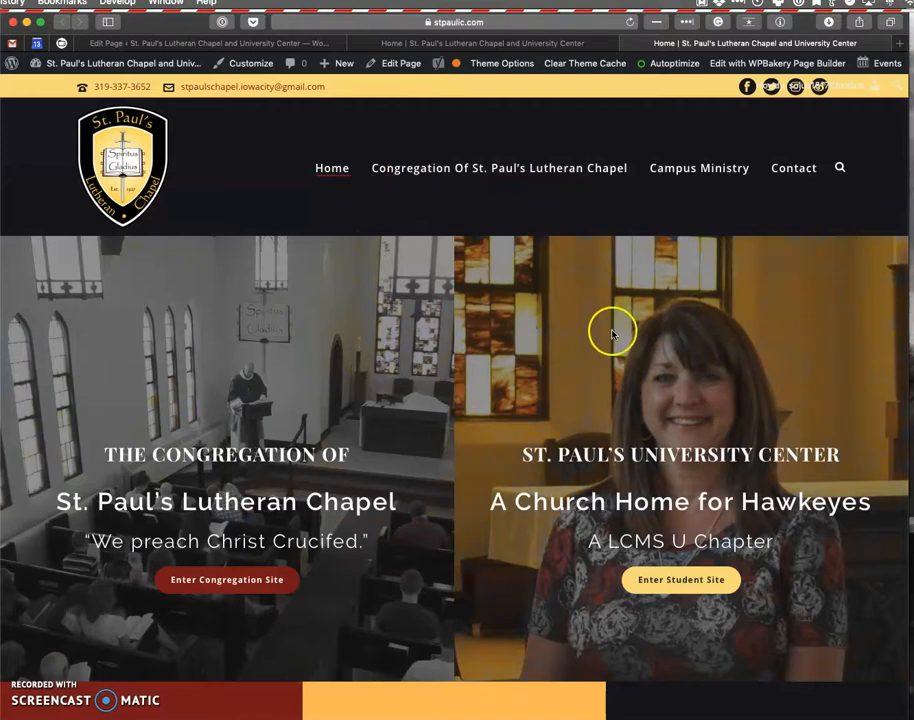
click(516, 45)
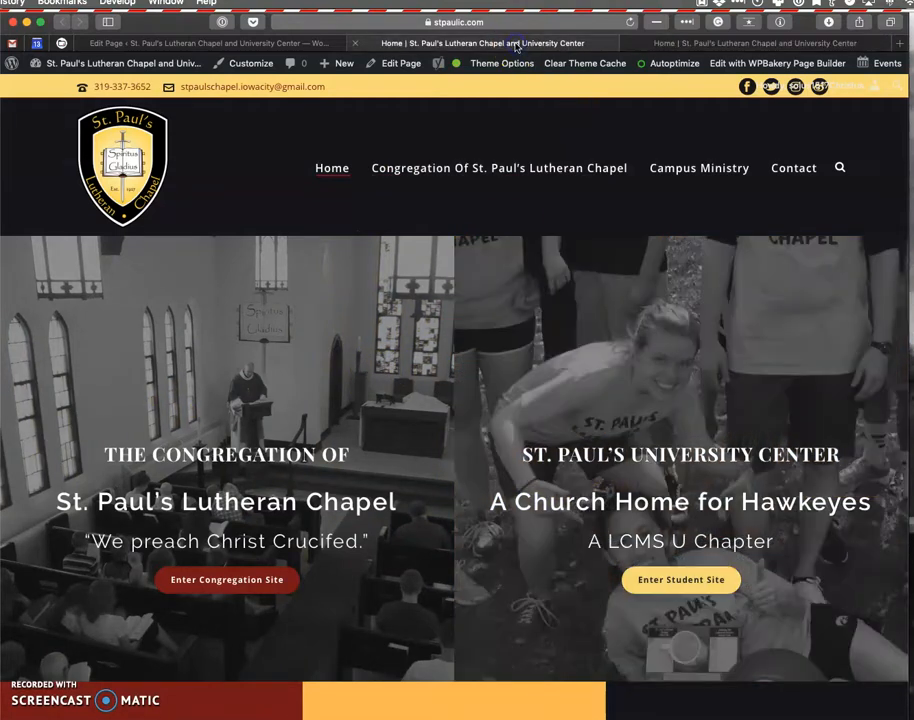
click(673, 42)
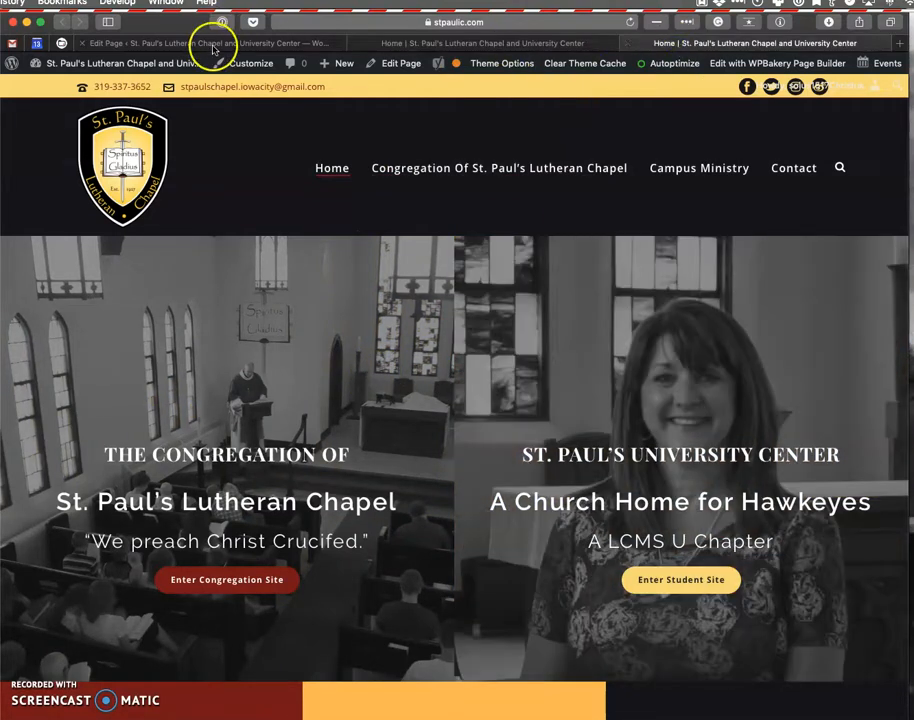
click(213, 44)
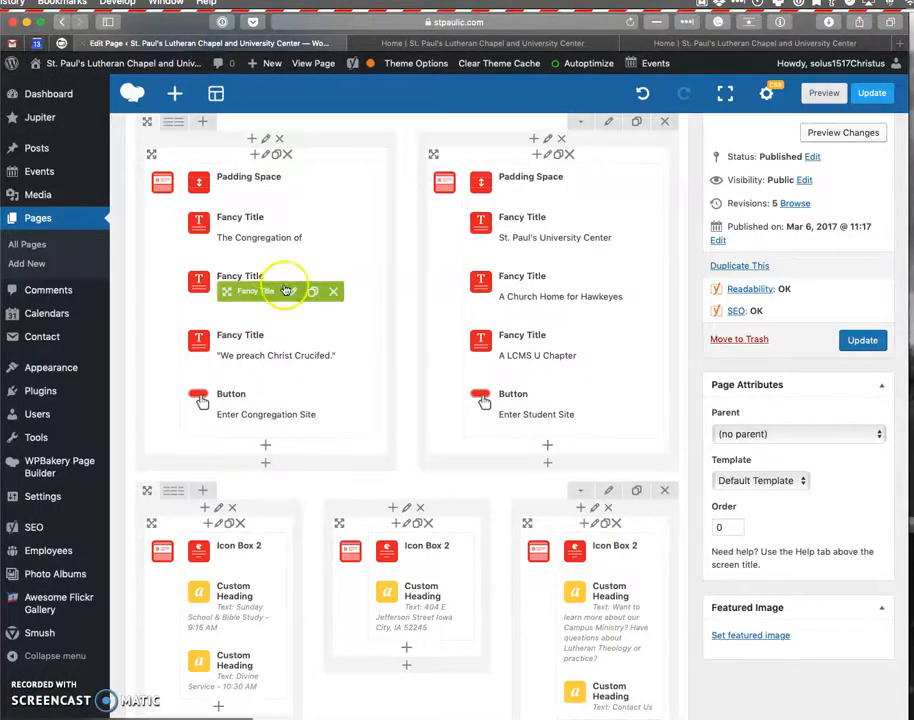
Set the University Center box's background image to kickball-students-hor.jpg from the media library and save the box.
scroll(260, 290, up, 3)
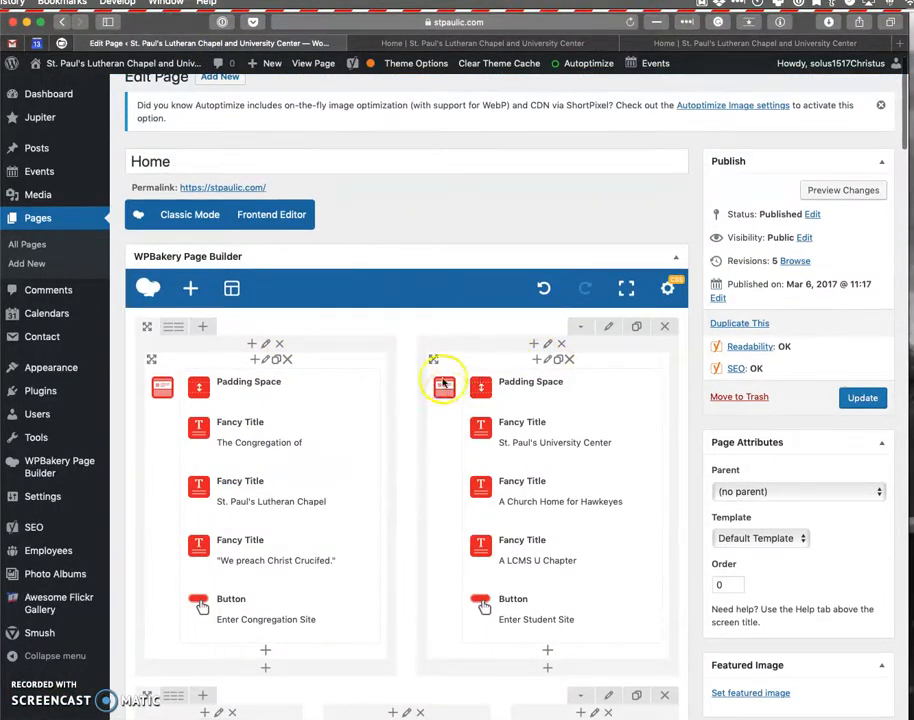
click(548, 364)
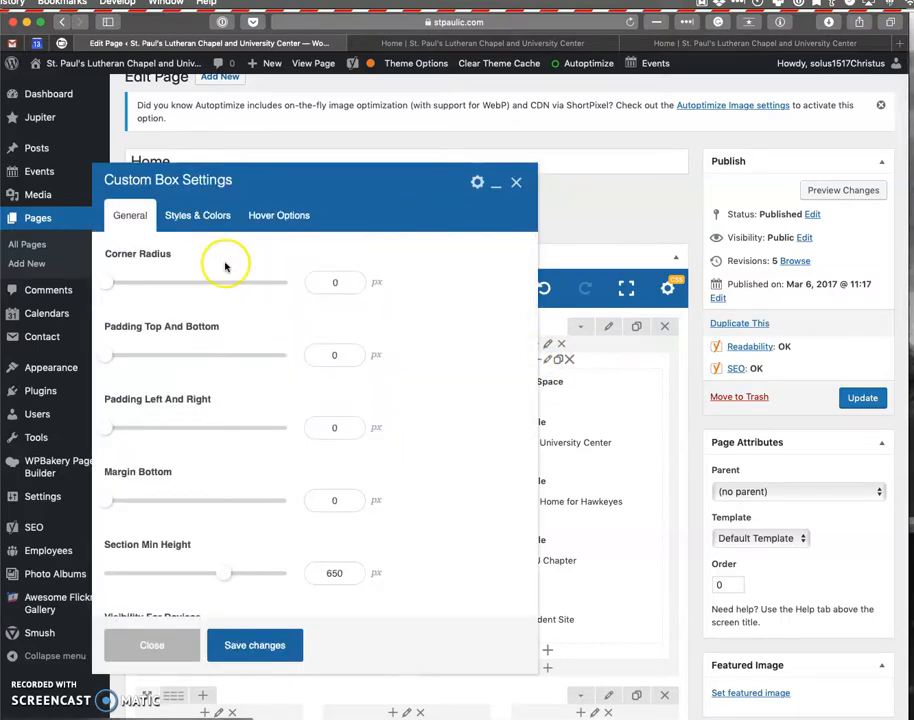
scroll(224, 260, down, 1)
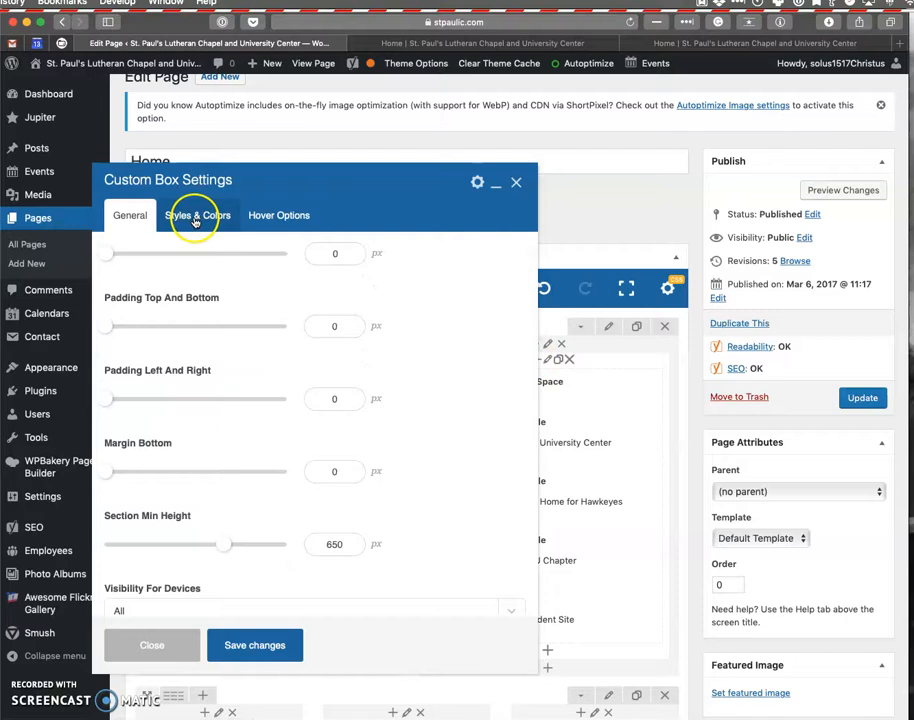
click(195, 218)
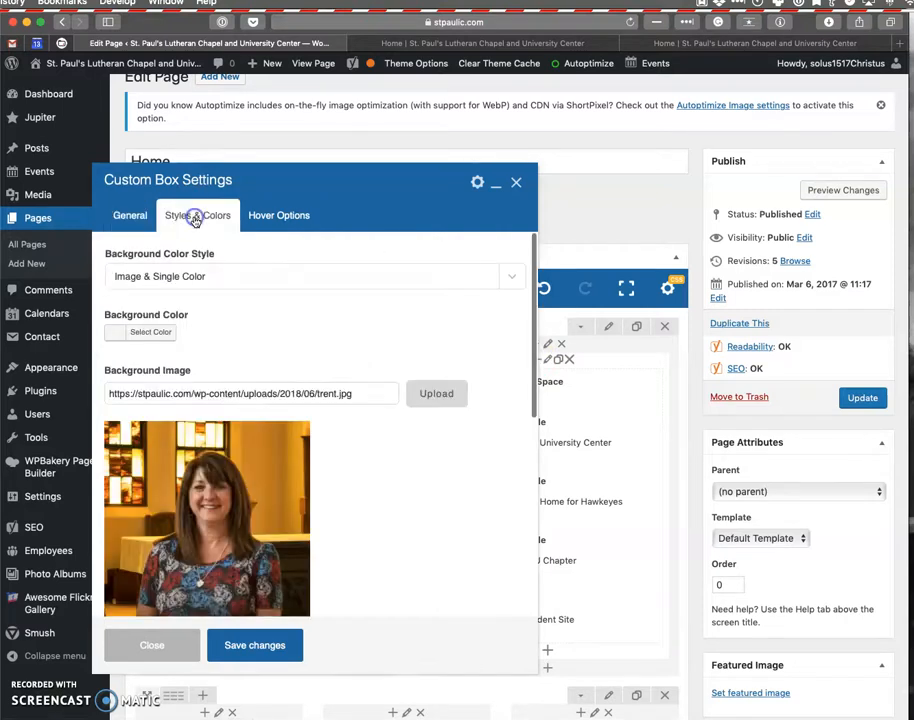
scroll(380, 581, down, 2)
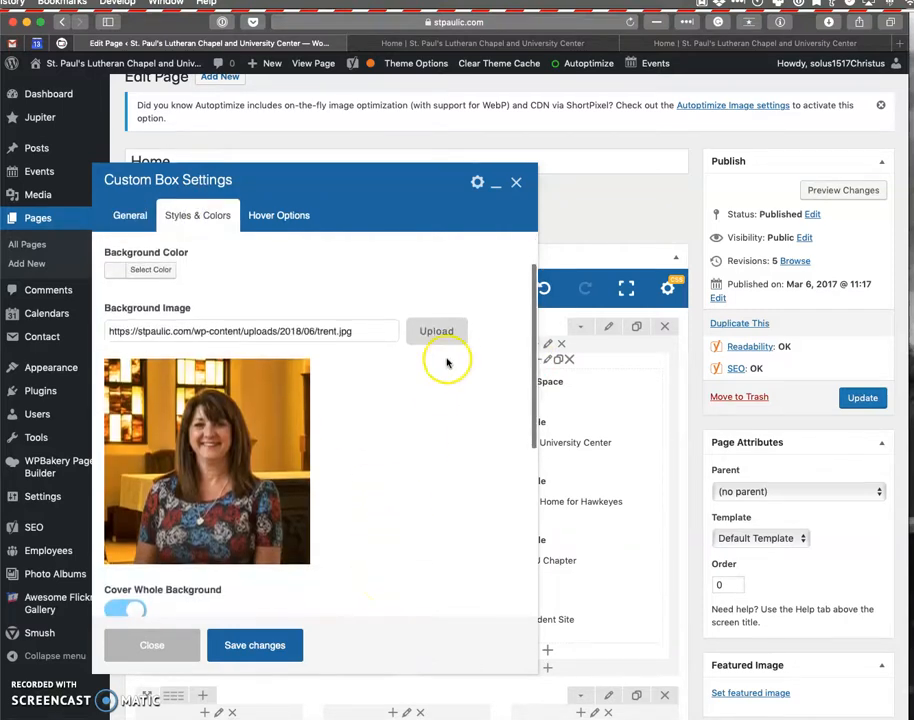
click(437, 332)
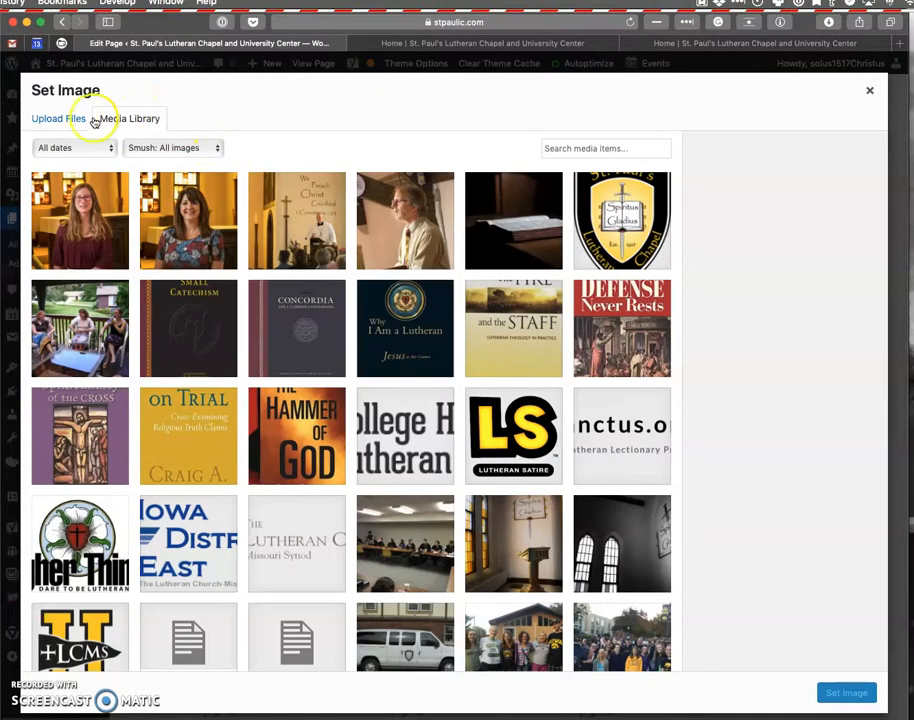
click(62, 119)
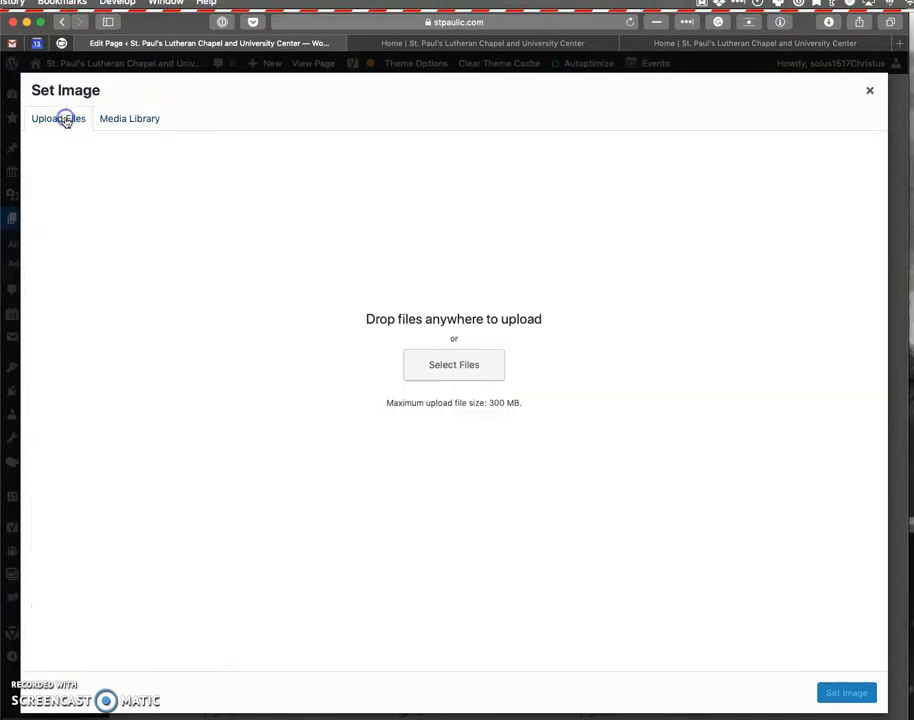
click(137, 119)
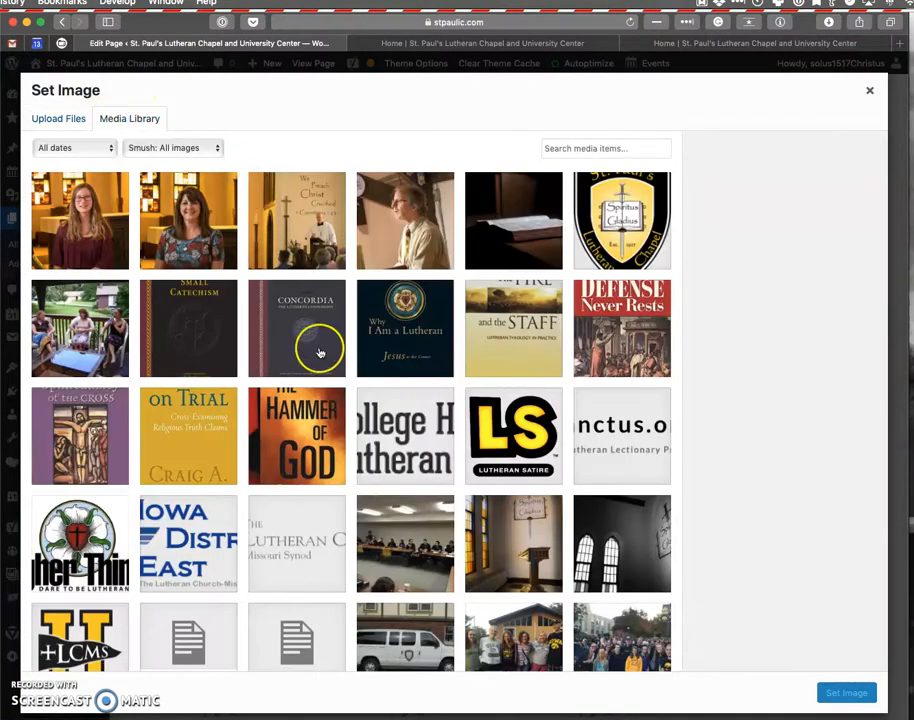
scroll(320, 350, down, 5)
click(180, 631)
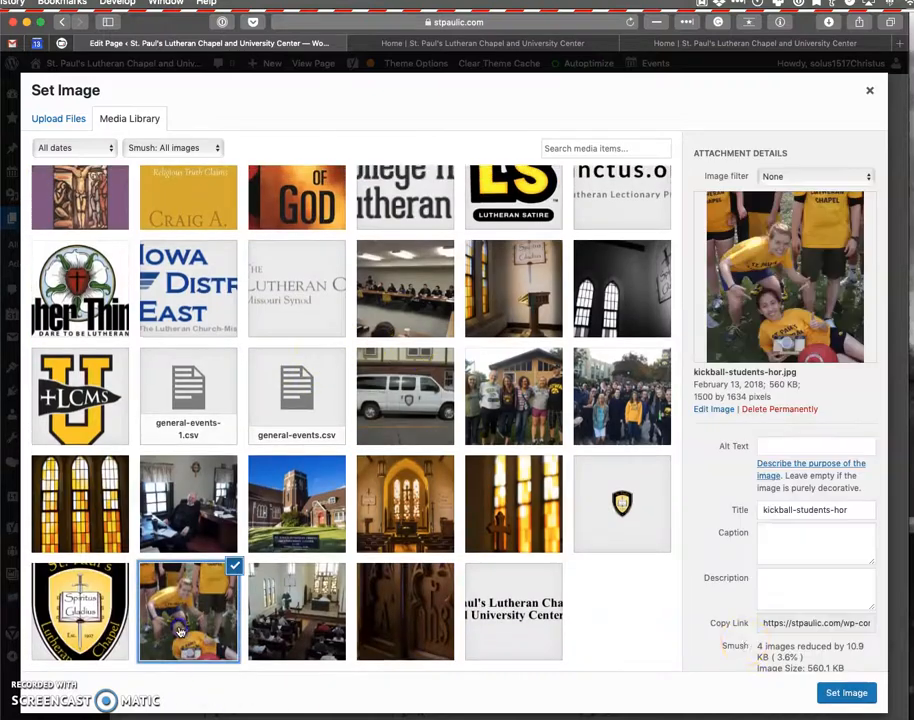
click(846, 693)
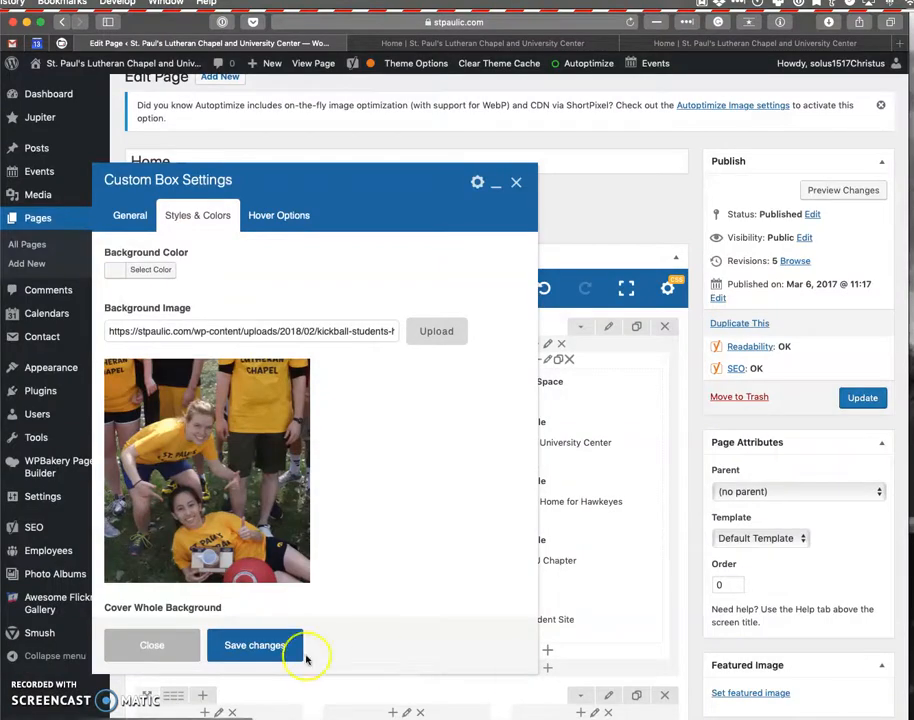
click(258, 646)
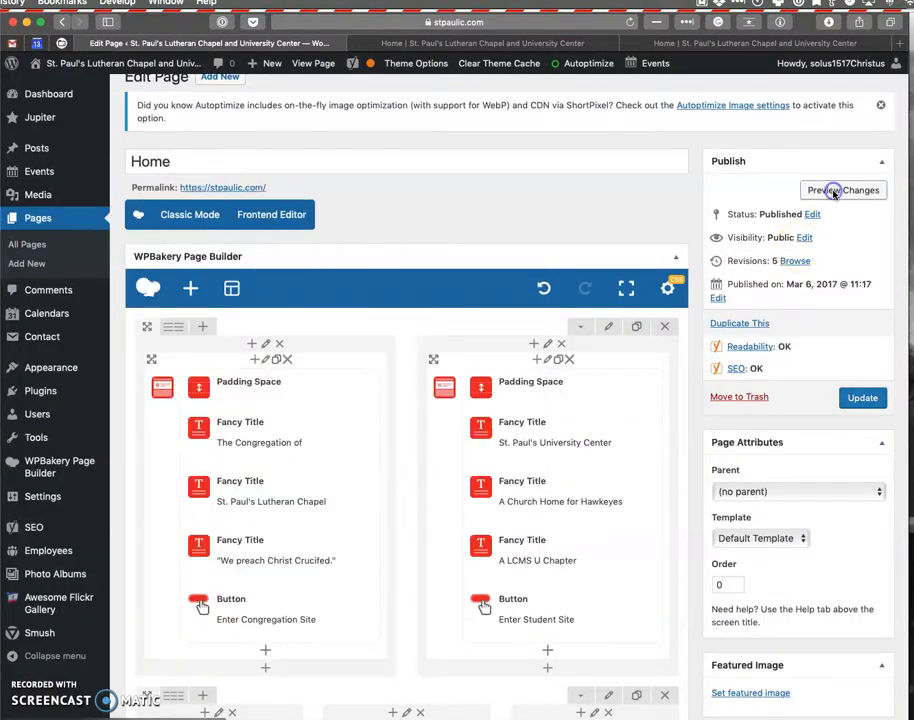
Check the University Center background in the Home page preview and close the preview and live page tabs.
click(714, 45)
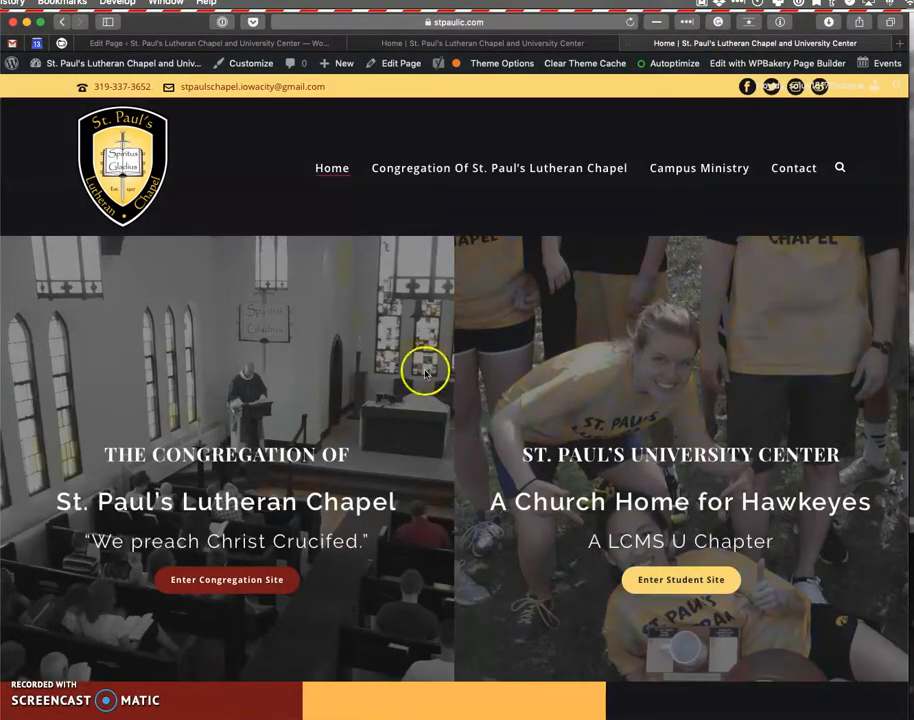
click(614, 43)
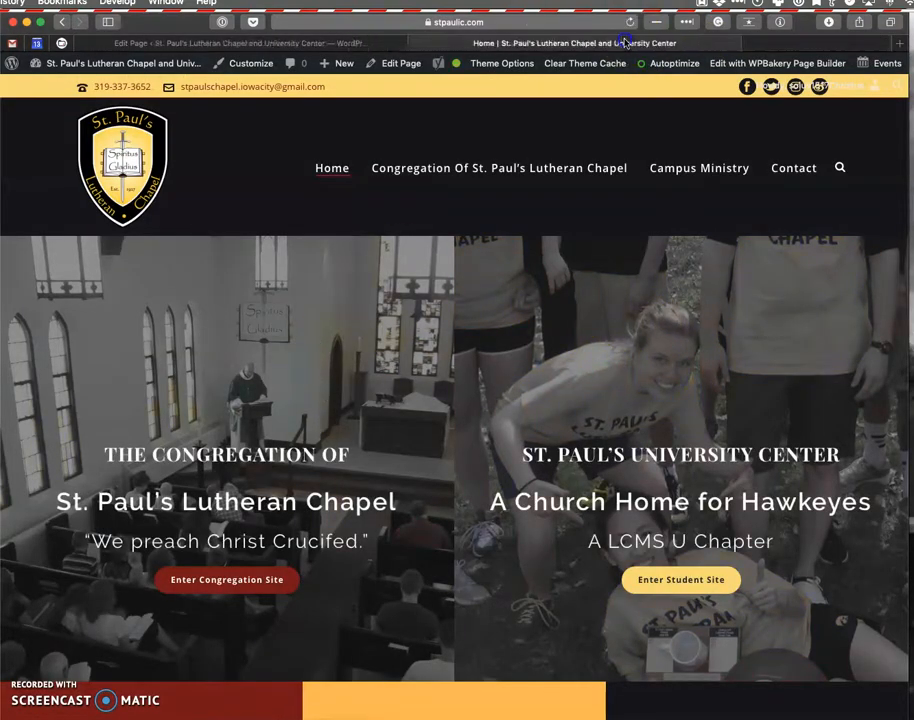
click(491, 44)
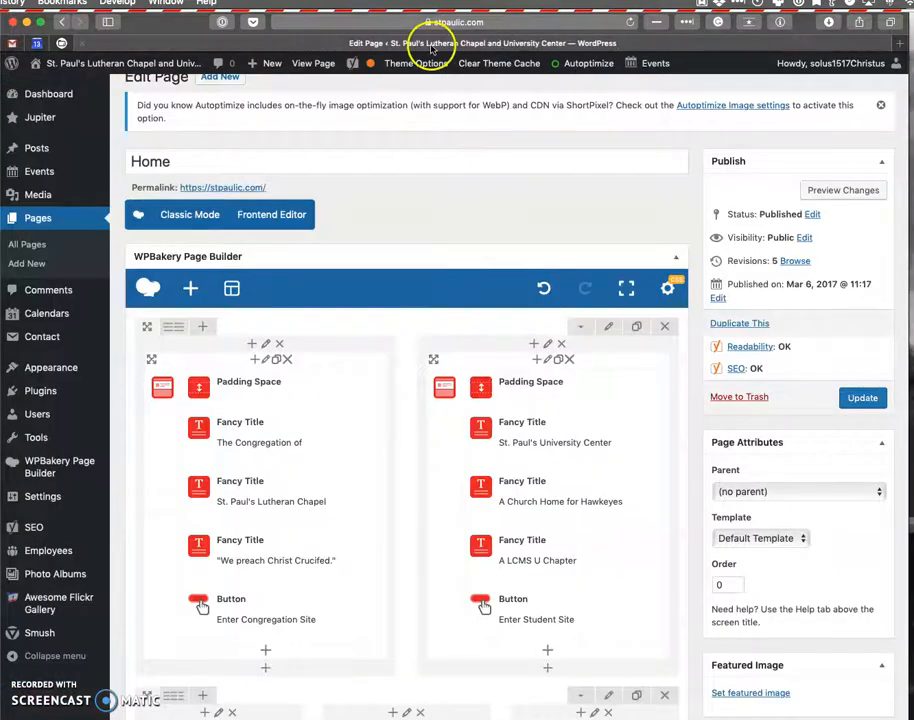
Examine the Home page layout down to the section with the chapel description and image, and open the live page in a new tab.
scroll(451, 451, down, 10)
scroll(451, 458, up, 5)
scroll(451, 458, down, 5)
scroll(451, 455, down, 10)
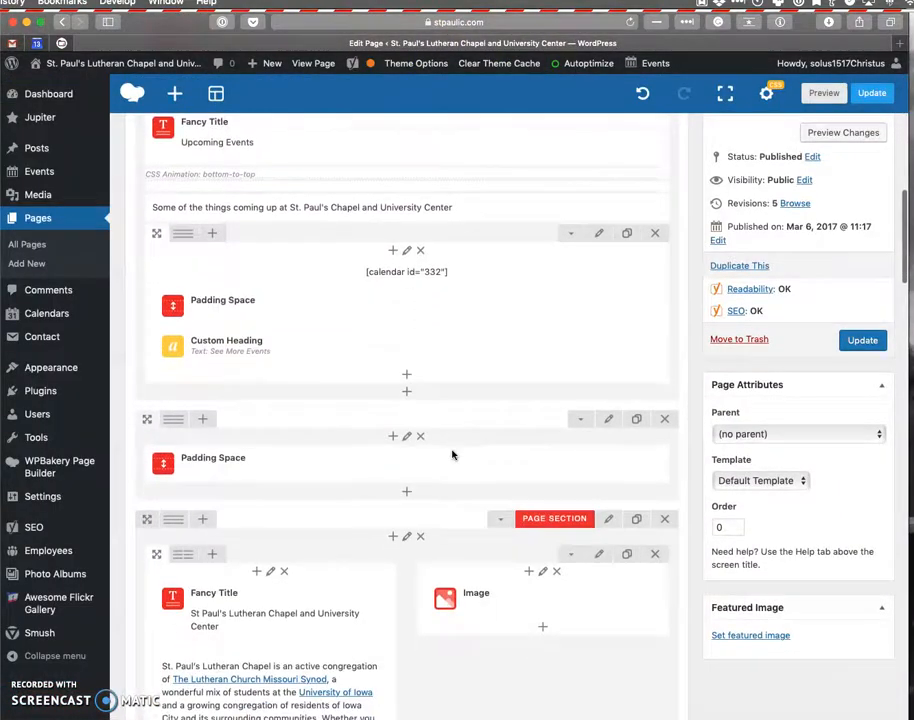
scroll(461, 422, down, 4)
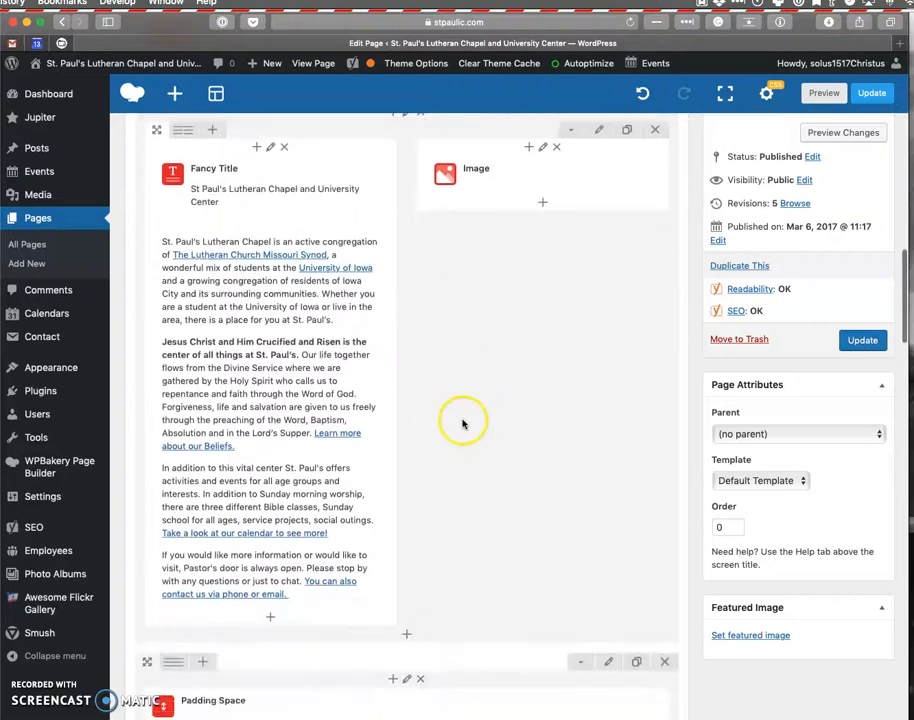
super+click(315, 64)
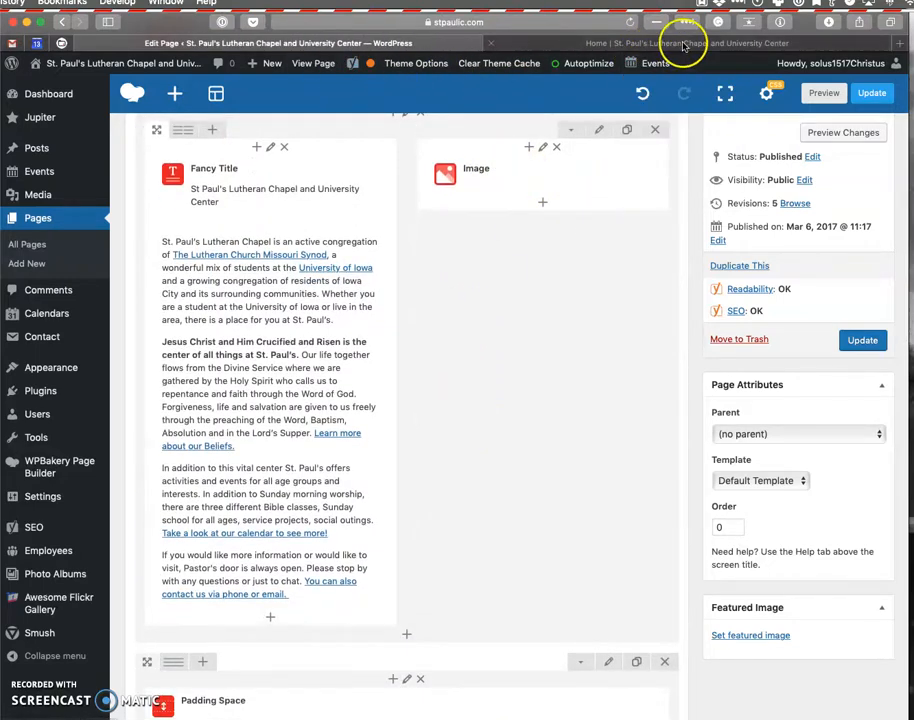
click(686, 44)
Compare the live Home page's chapel description section and its stained-glass image with the header boxes.
scroll(576, 520, down, 15)
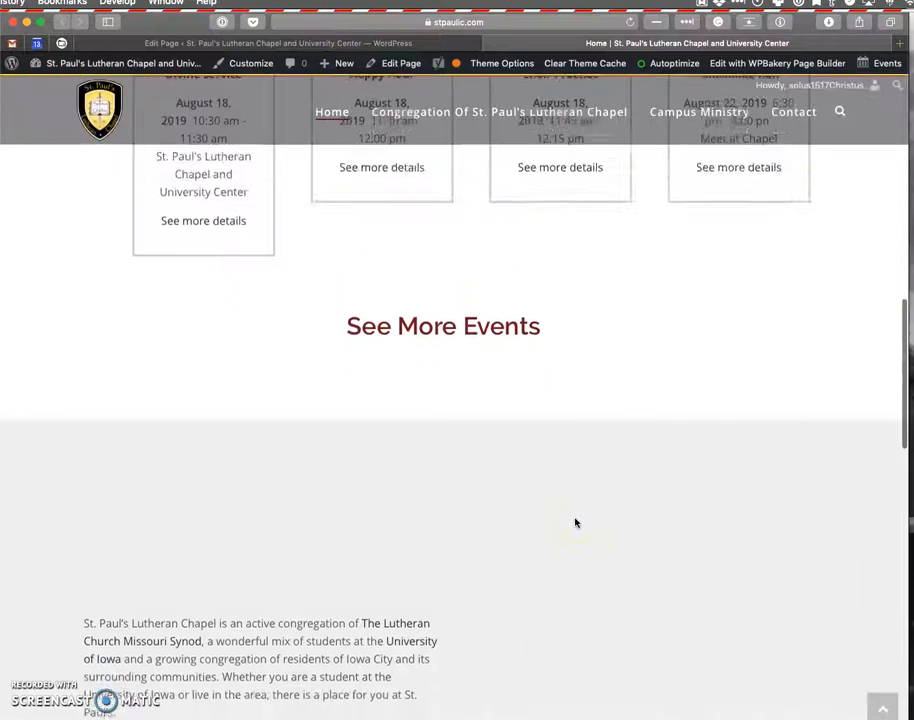
scroll(576, 521, down, 2)
scroll(576, 521, up, 1)
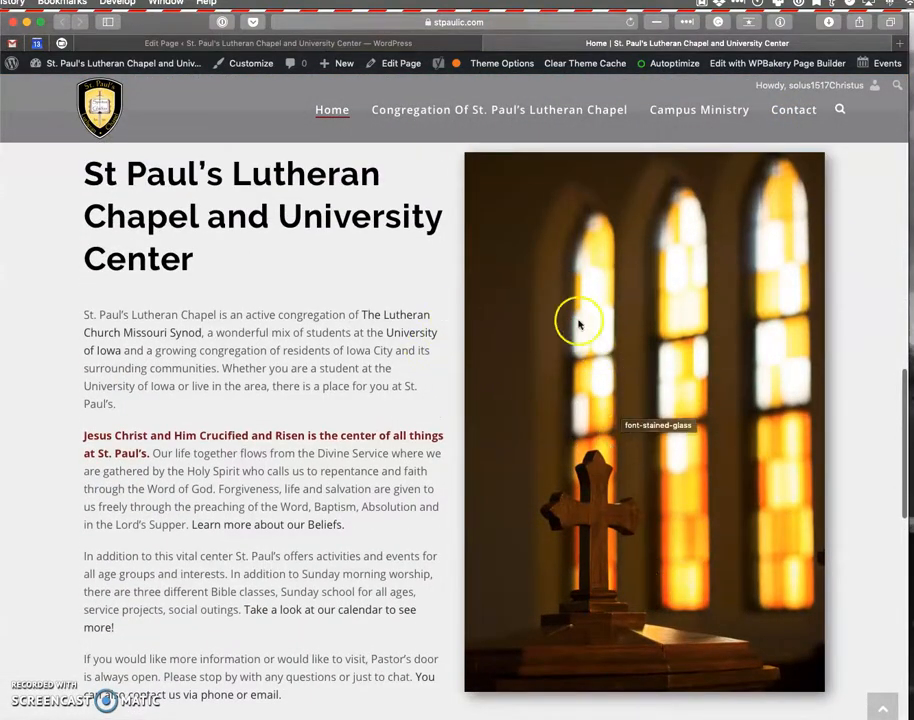
scroll(398, 300, up, 10)
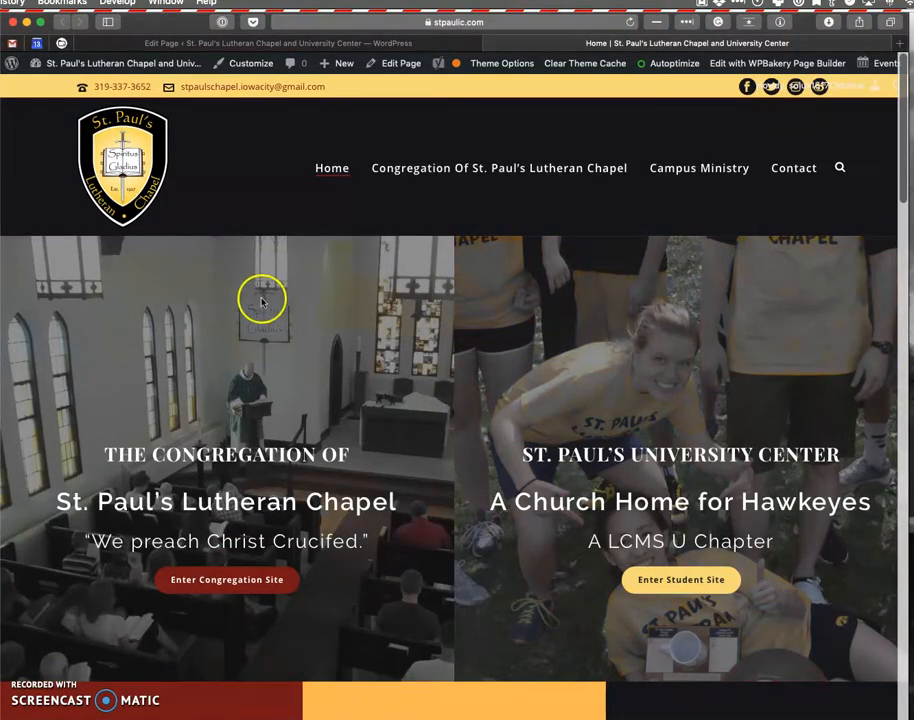
scroll(627, 545, down, 15)
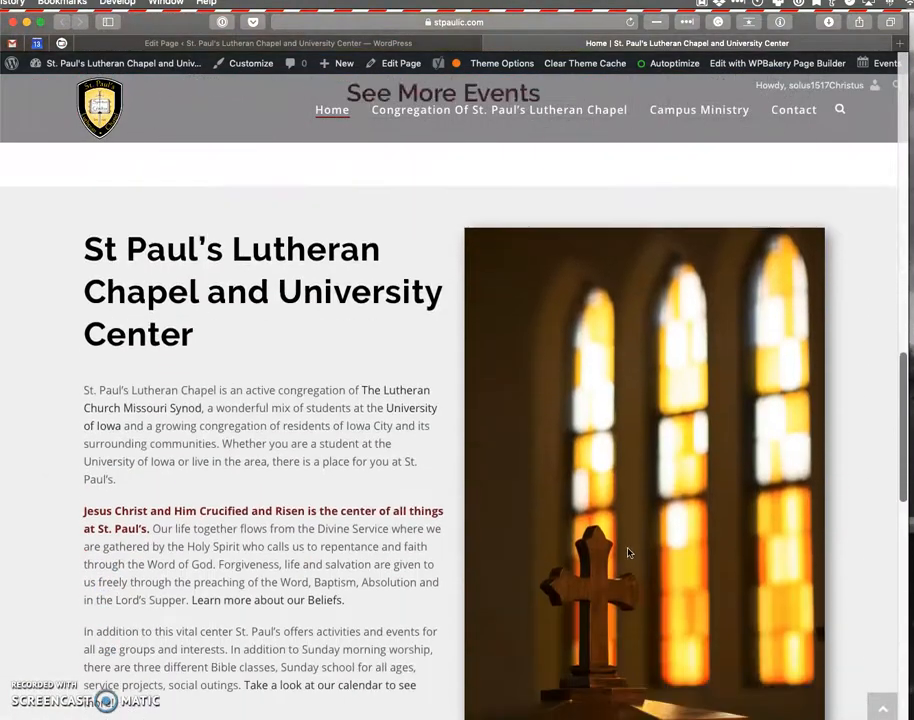
scroll(690, 663, down, 3)
scroll(690, 663, up, 4)
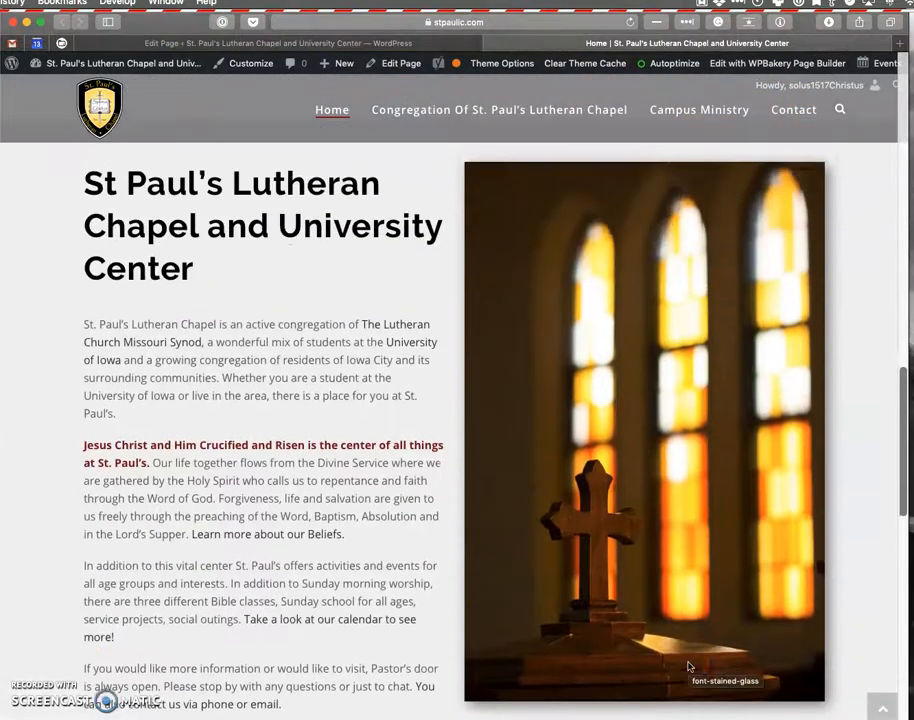
scroll(651, 563, down, 2)
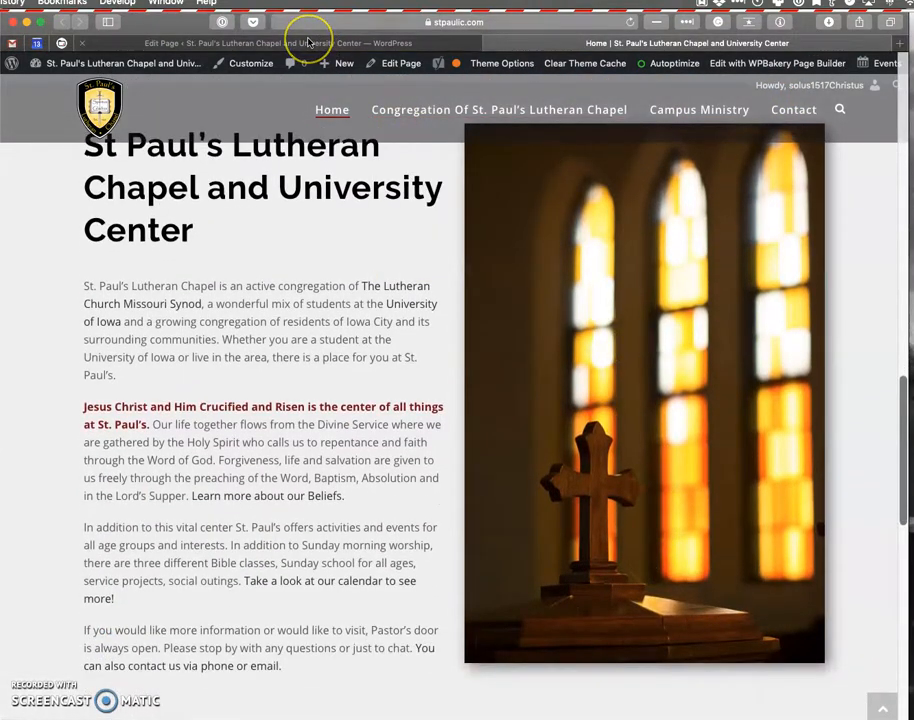
Replace the image beside the chapel description with the media library portrait of the woman in the patterned blouse, and save the element.
click(308, 42)
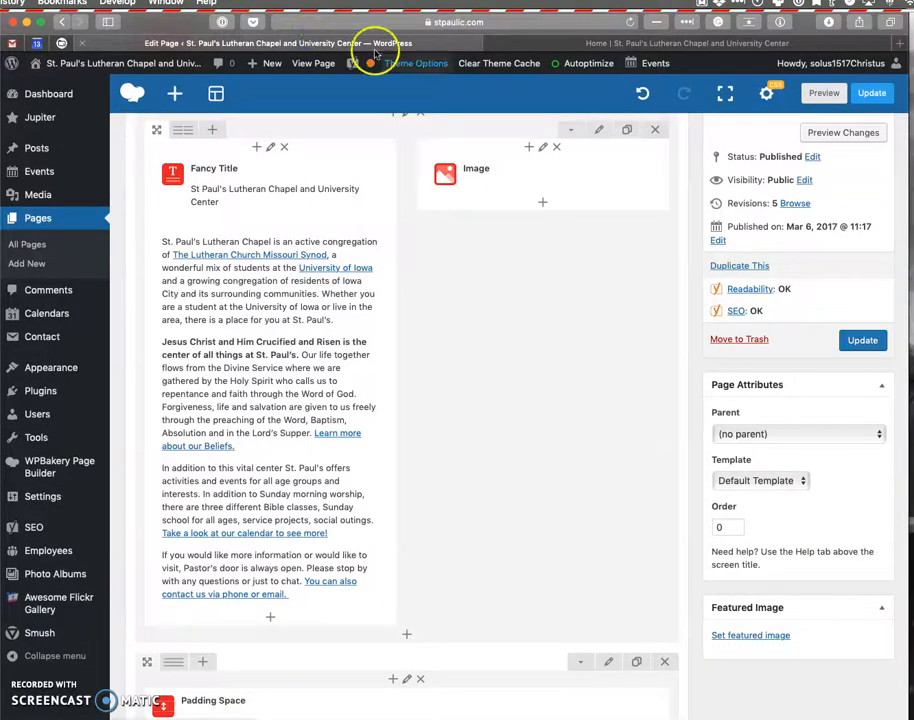
mouse_move(460, 161)
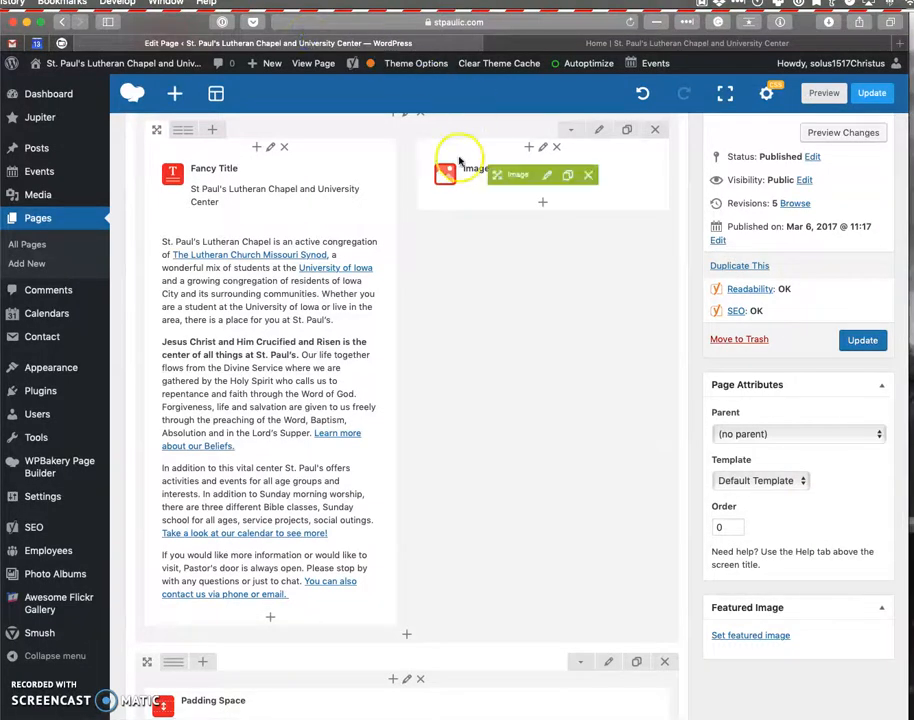
click(548, 177)
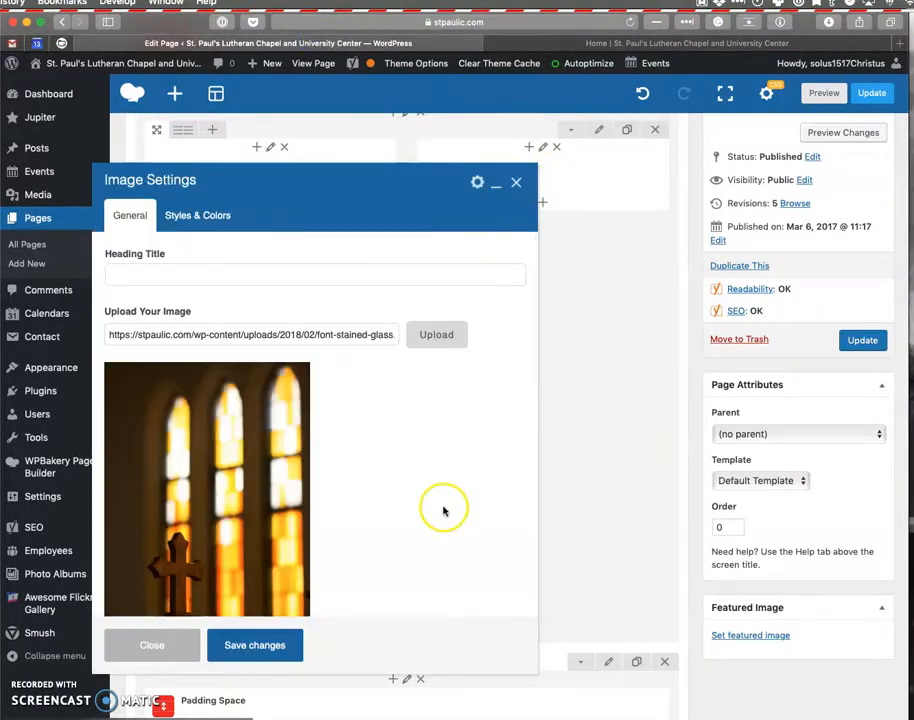
scroll(441, 508, down, 3)
scroll(429, 332, up, 1)
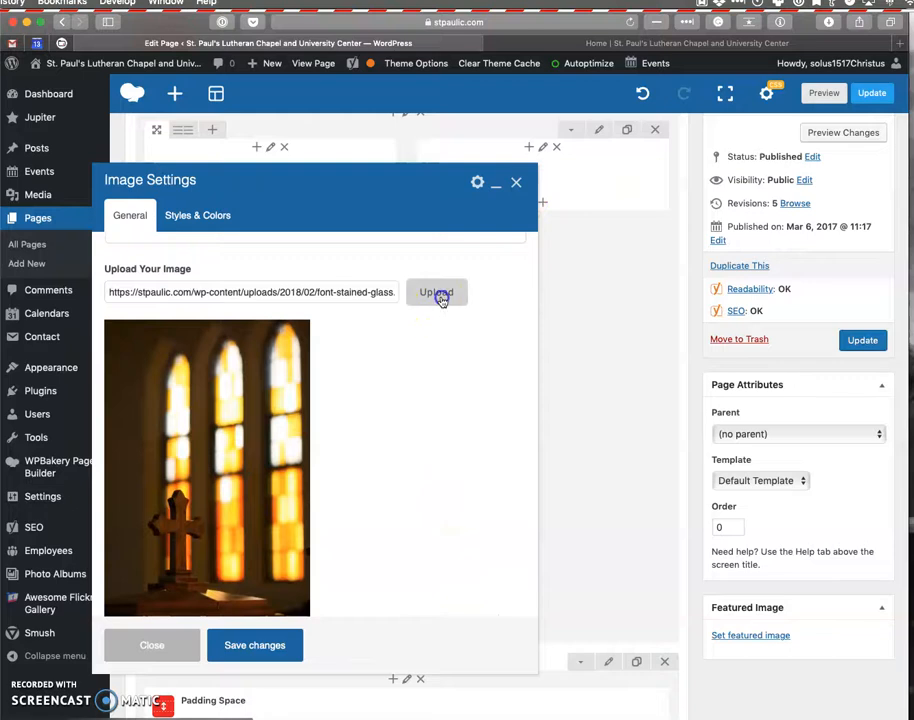
click(438, 293)
click(175, 235)
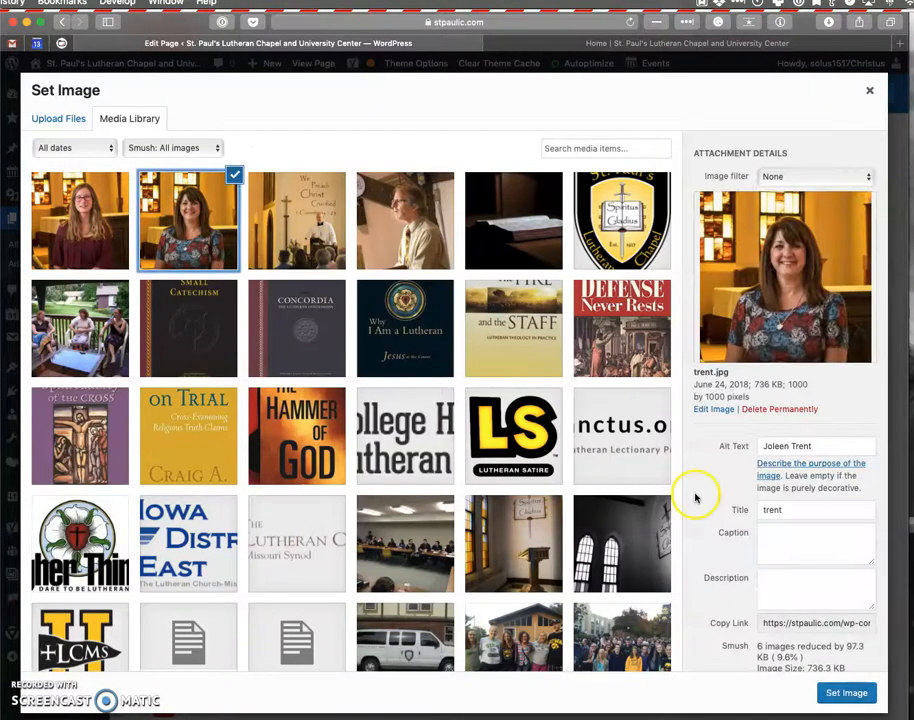
click(822, 693)
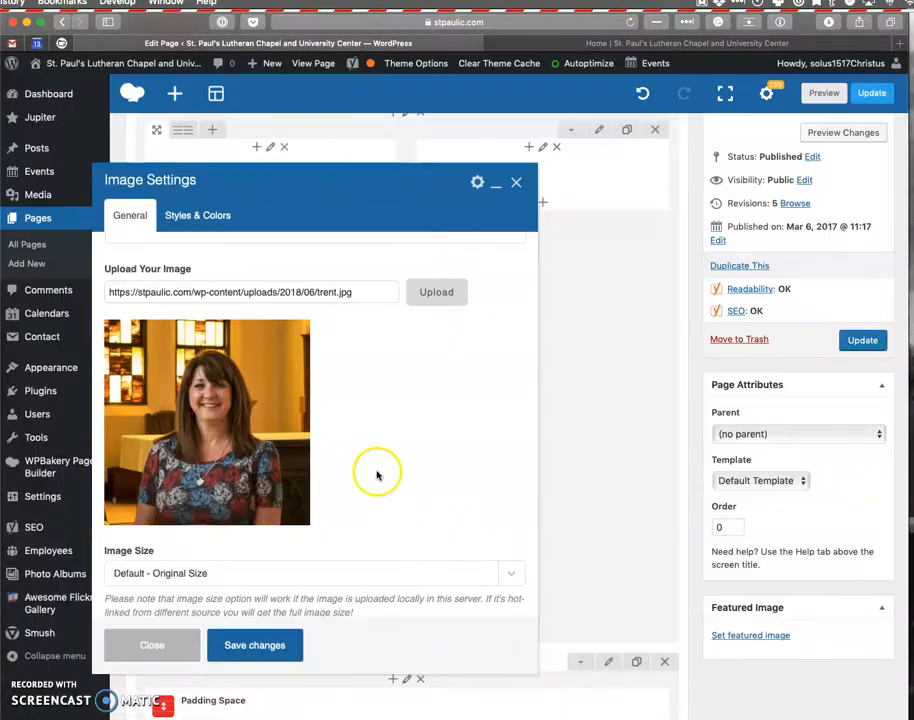
click(266, 646)
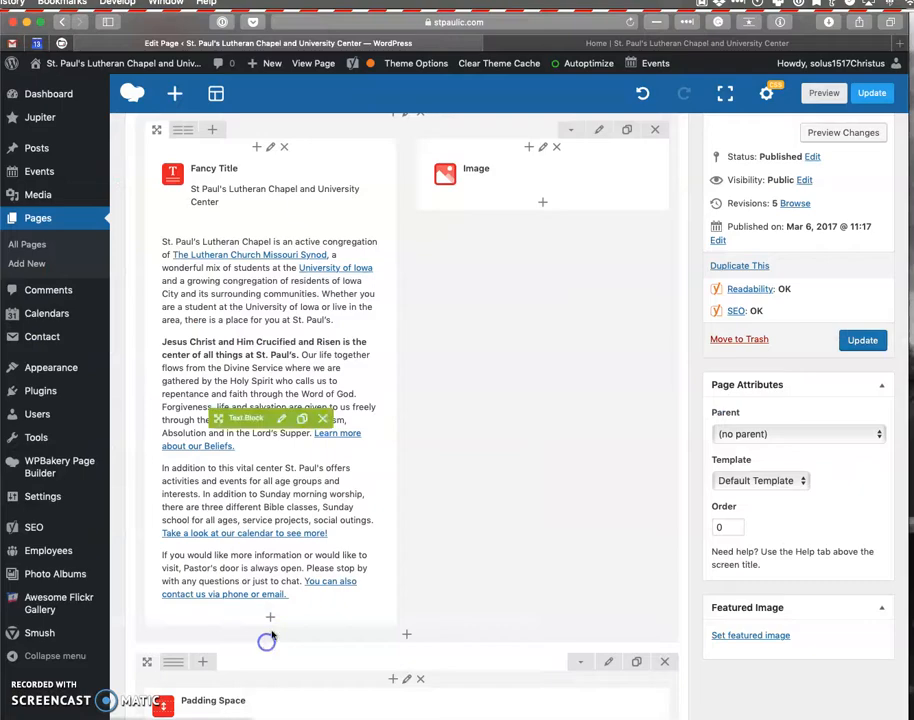
Preview the Home page changes and check how the replacement image fits beside the chapel description text.
click(843, 131)
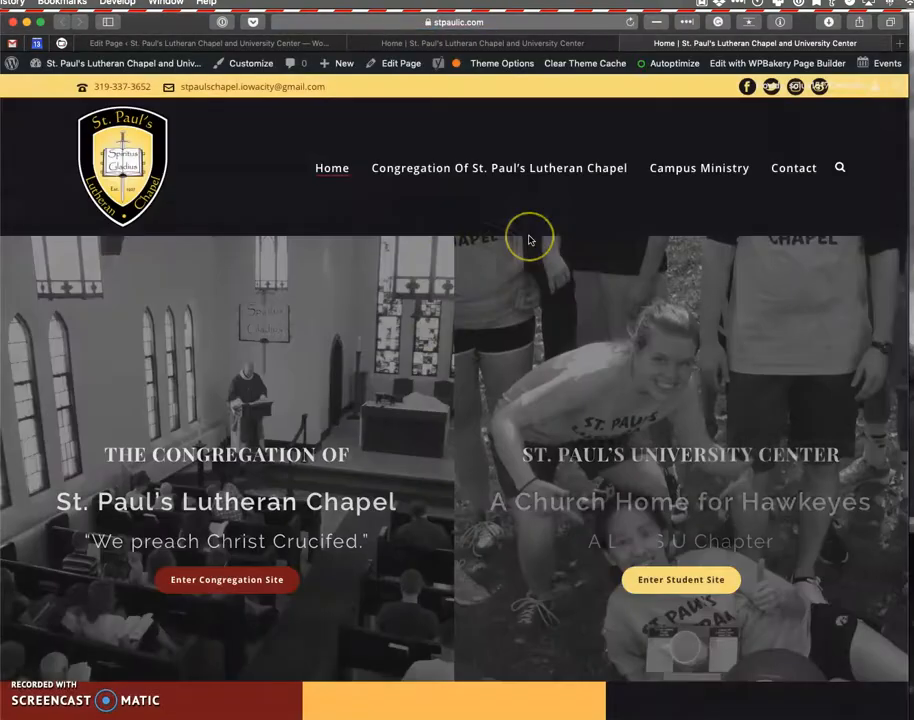
scroll(528, 235, down, 5)
scroll(530, 240, down, 10)
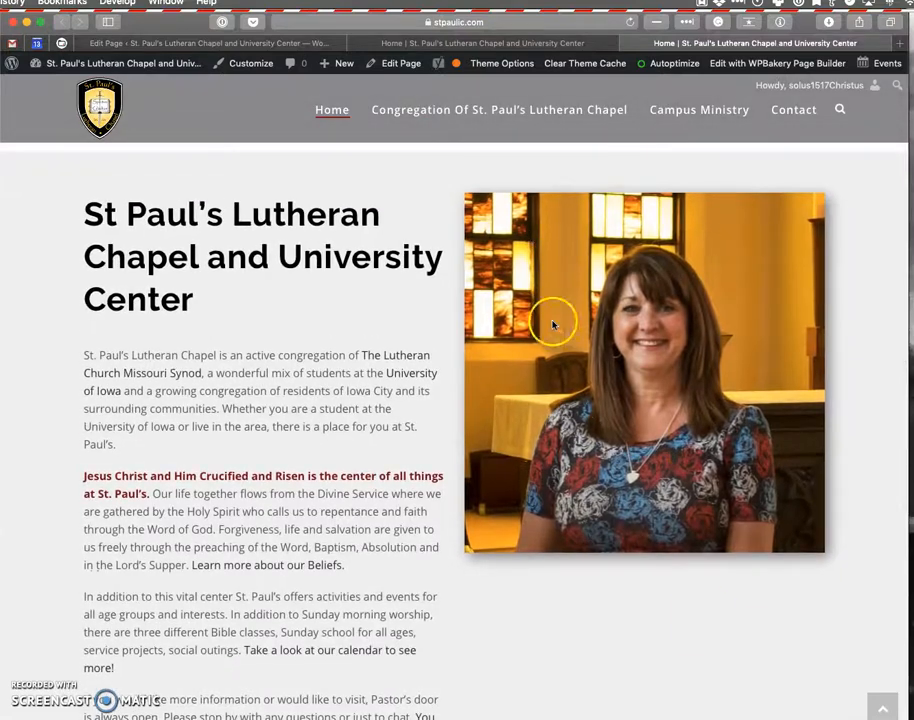
scroll(578, 345, down, 1)
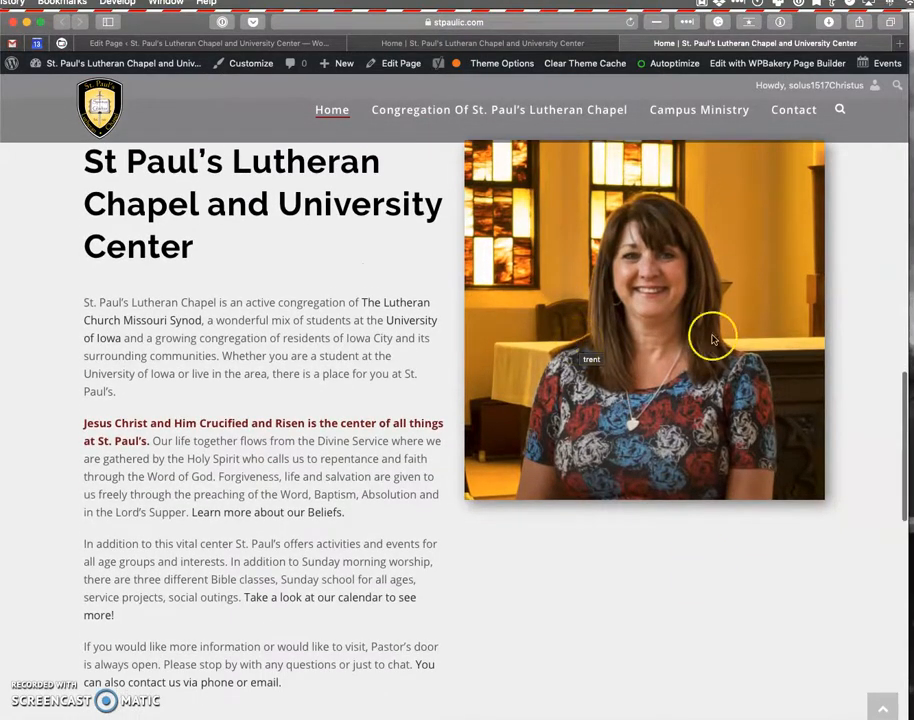
scroll(416, 566, down, 15)
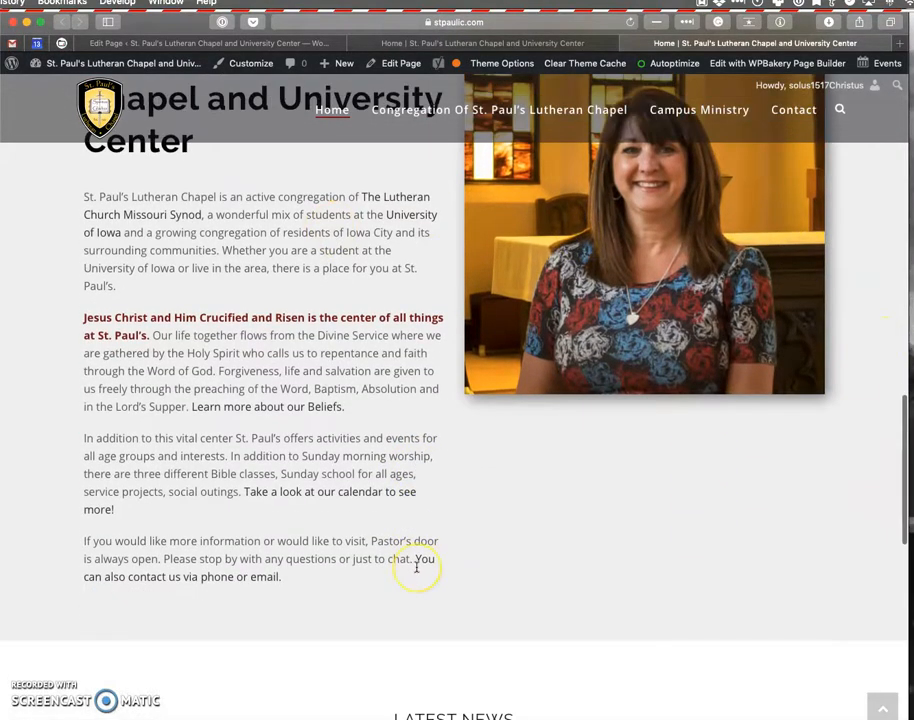
scroll(416, 566, up, 20)
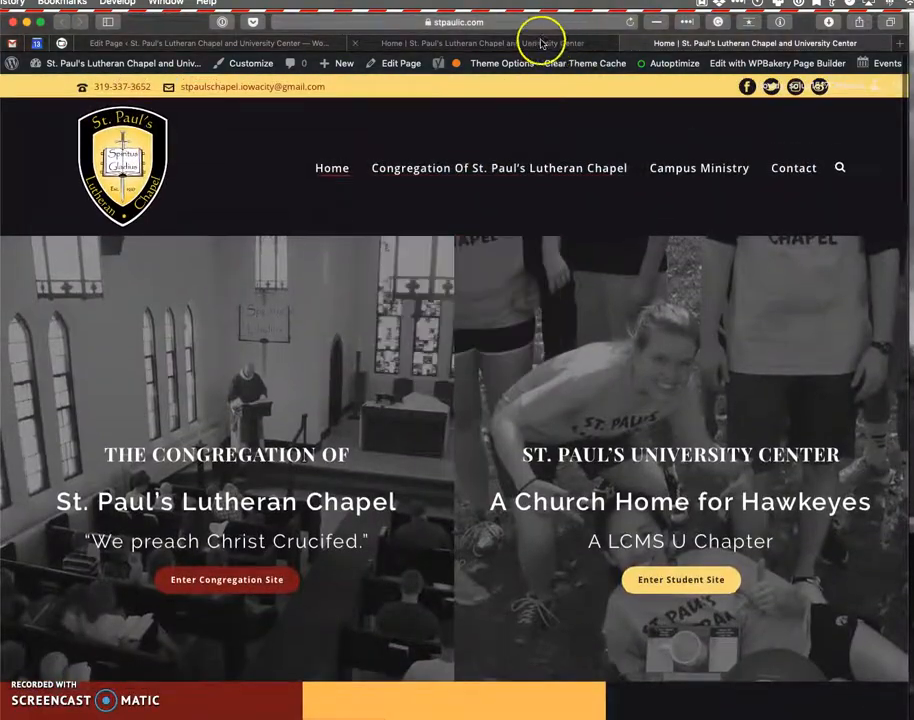
Return to the Home page editor and leave it for the list of all pages without updating.
click(540, 43)
click(285, 42)
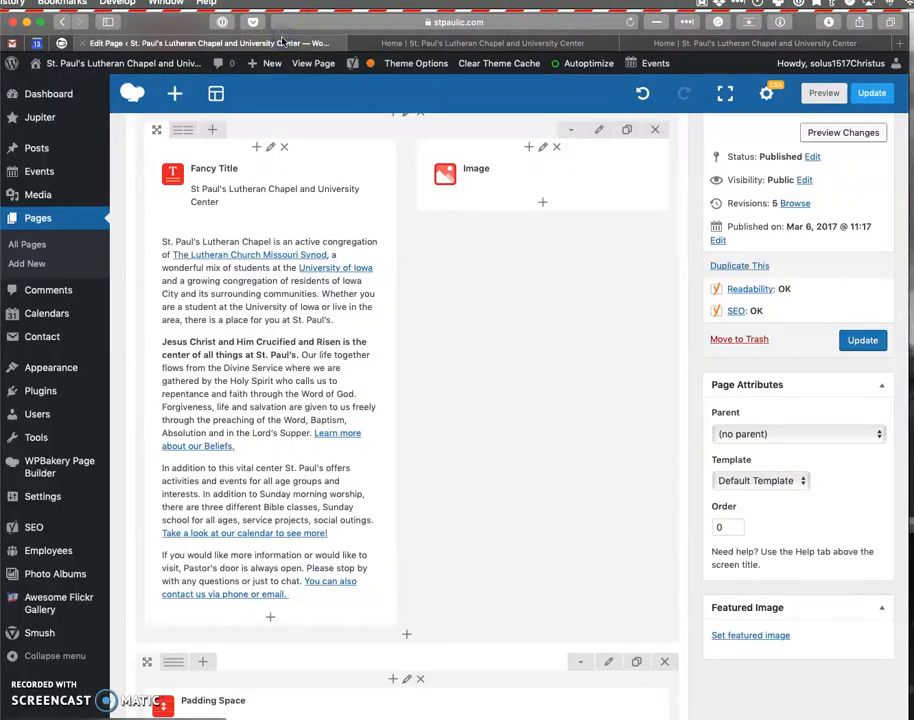
scroll(502, 339, up, 2)
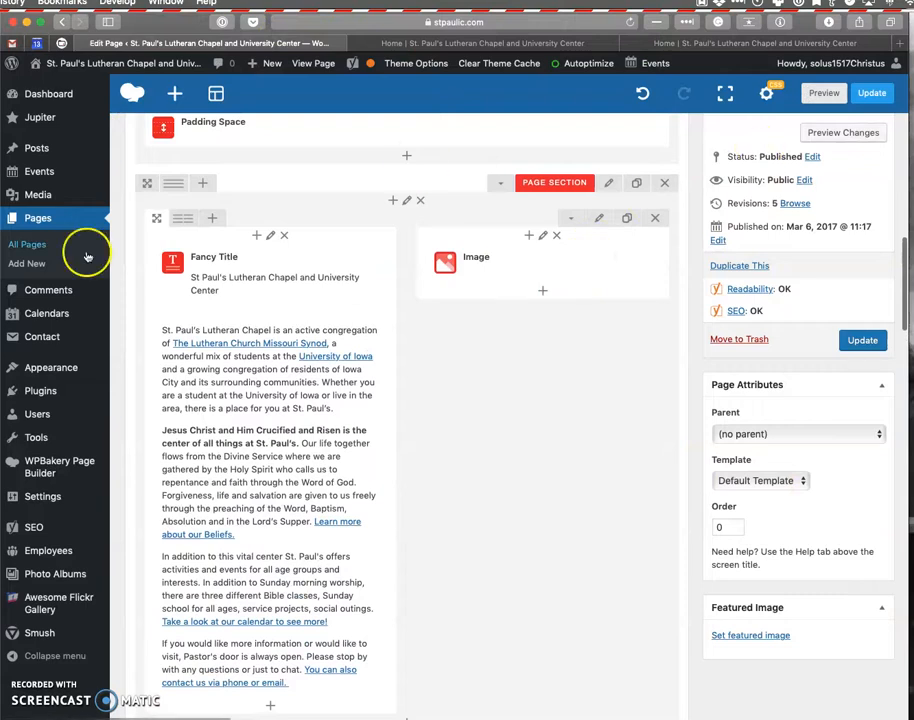
click(40, 217)
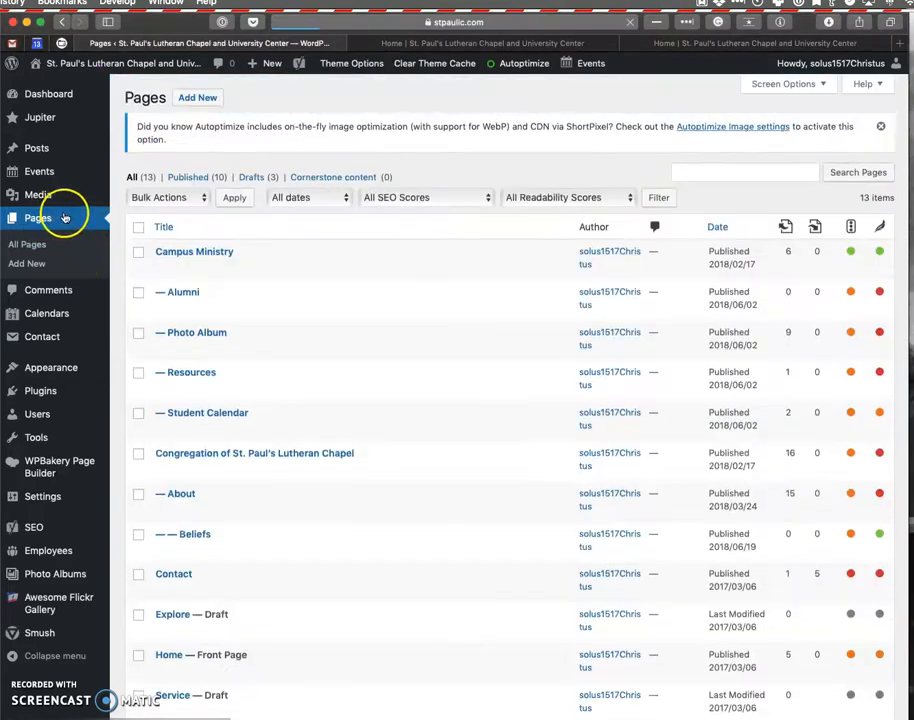
Close the preview tab, reload the live Home page and check its chapel image and header boxes.
click(420, 45)
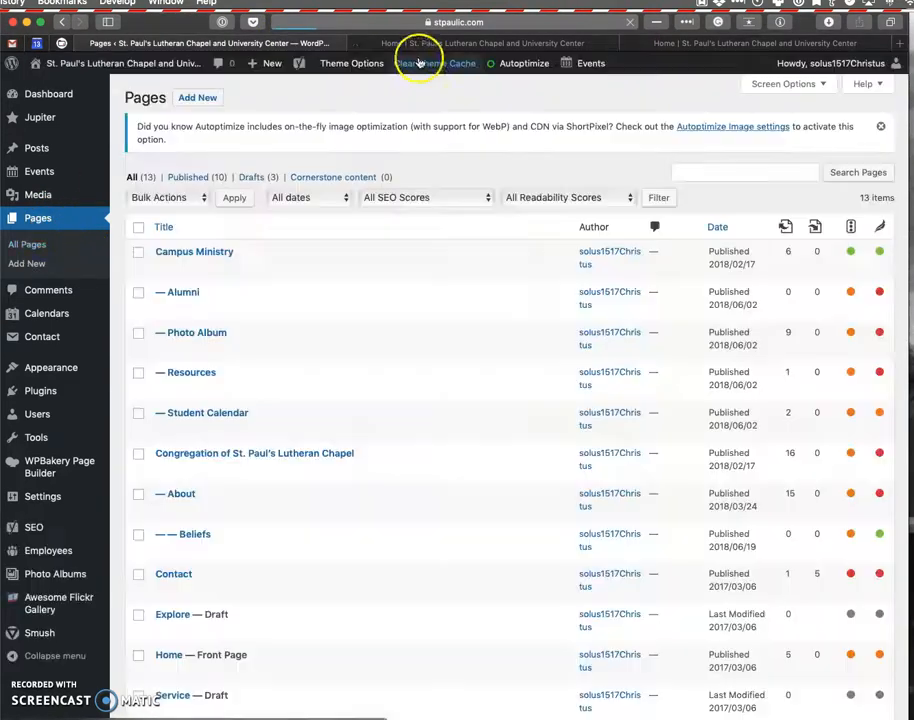
click(650, 47)
click(630, 45)
click(631, 20)
click(495, 22)
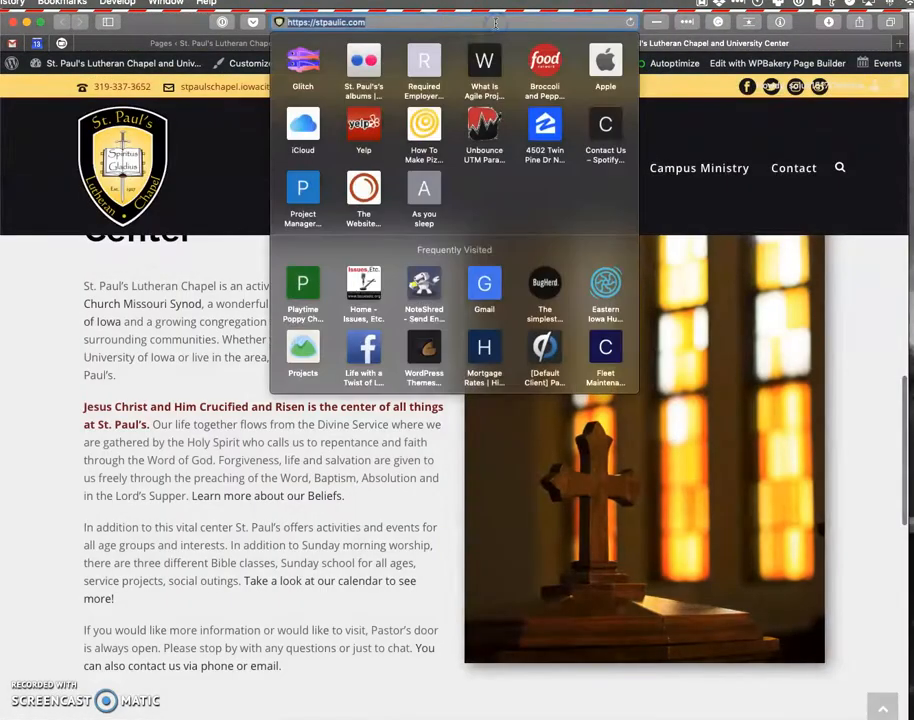
click(257, 483)
scroll(369, 590, down, 10)
scroll(369, 588, up, 12)
scroll(369, 590, up, 10)
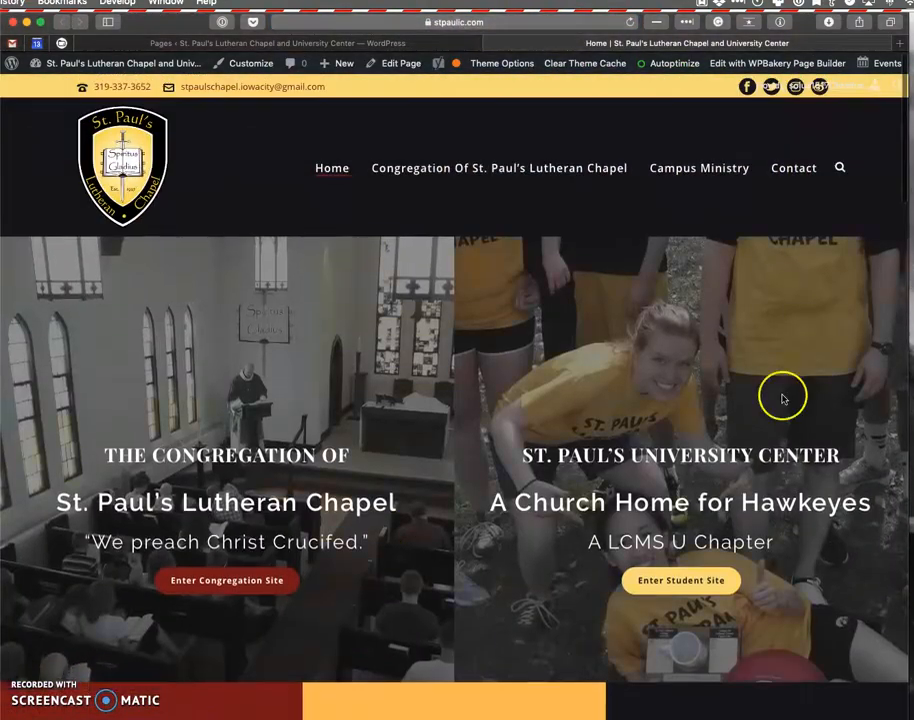
Go to the Campus Ministry page on the live site and open it for editing.
click(160, 43)
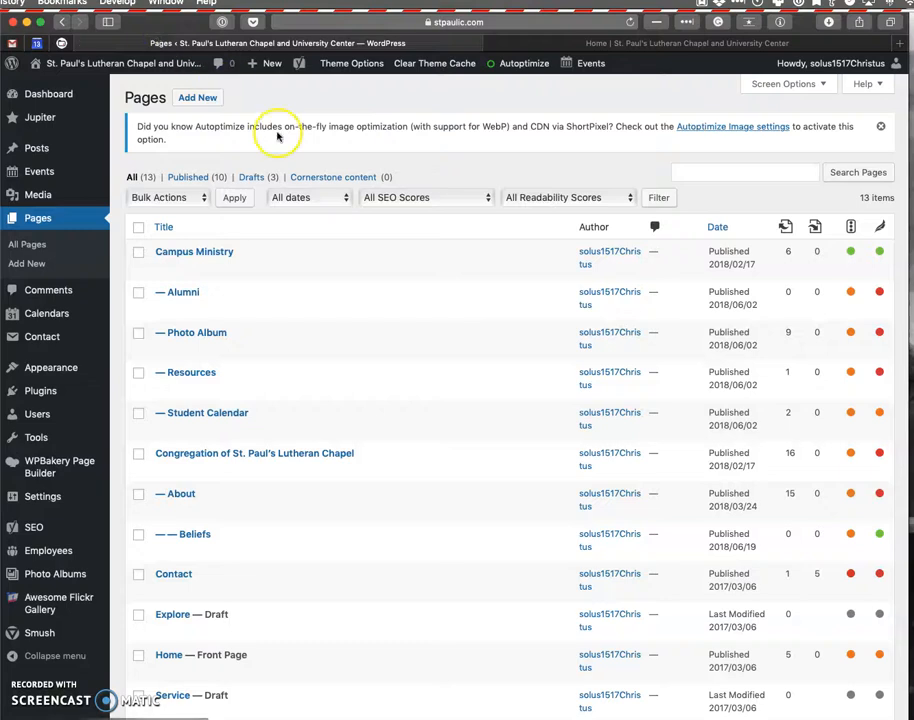
click(638, 41)
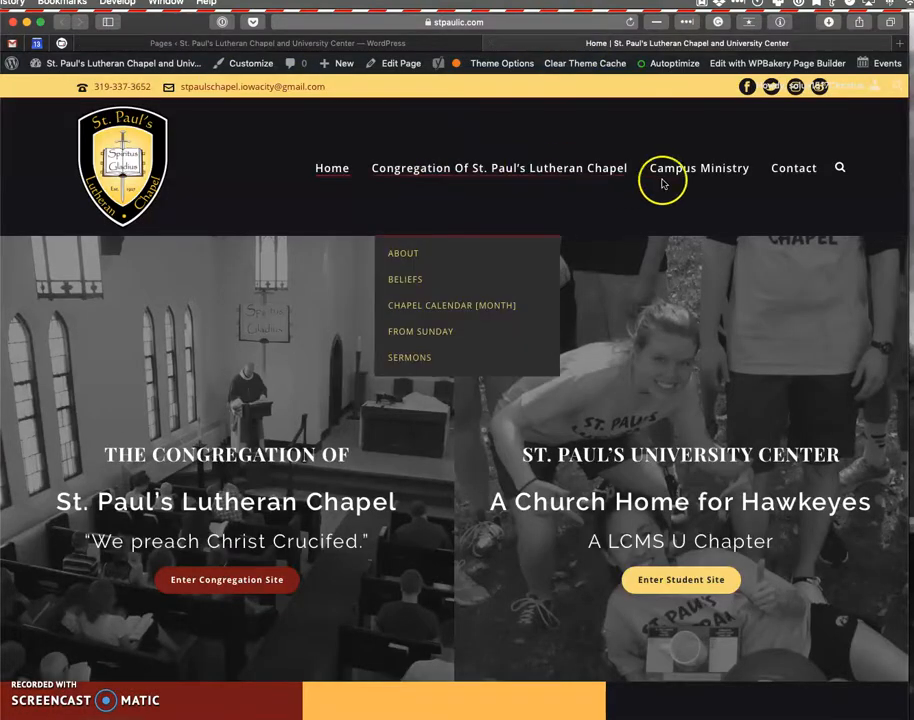
click(709, 168)
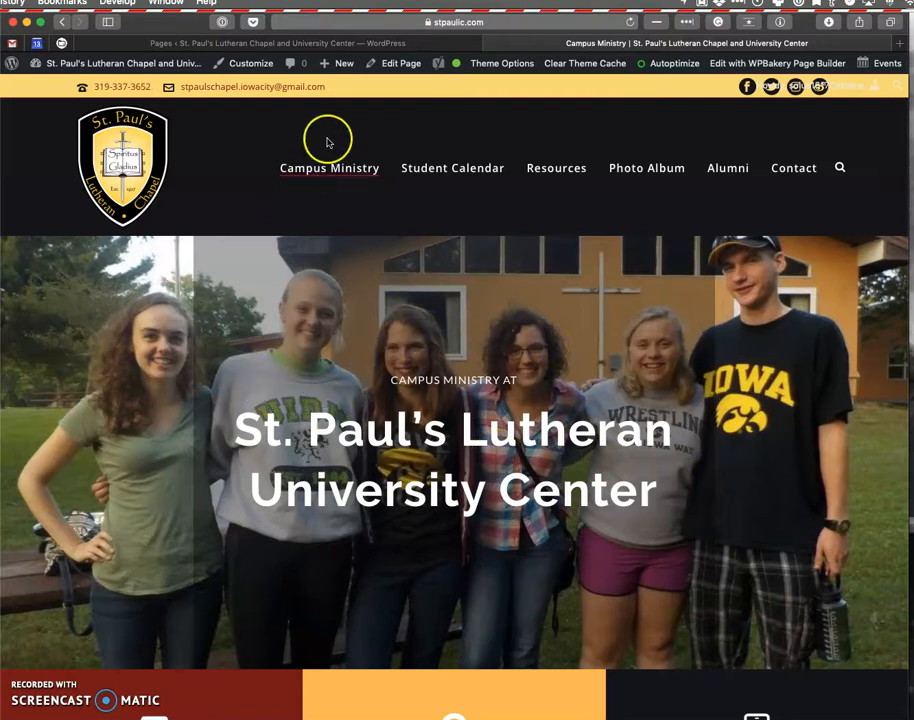
mouse_move(400, 60)
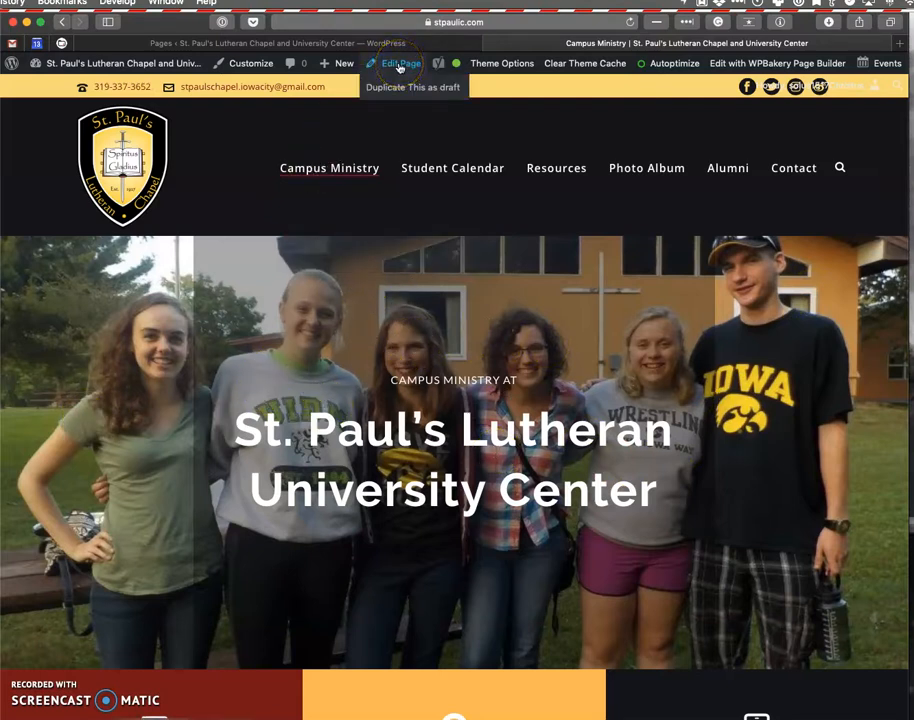
click(400, 64)
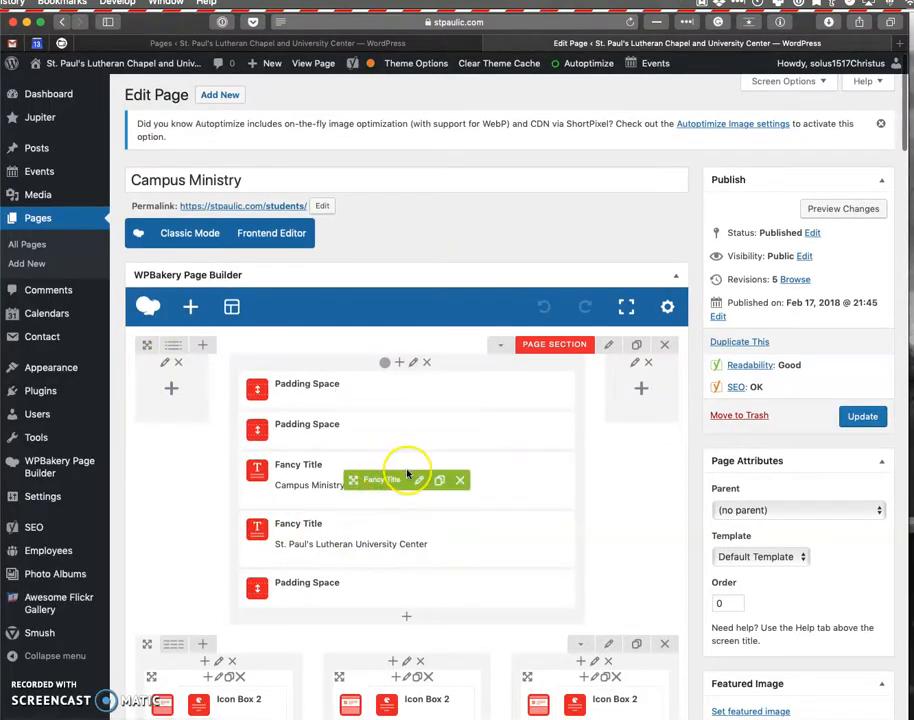
Open the top page section's settings, view the media library choices for its background image, and close them without changing the image.
click(611, 347)
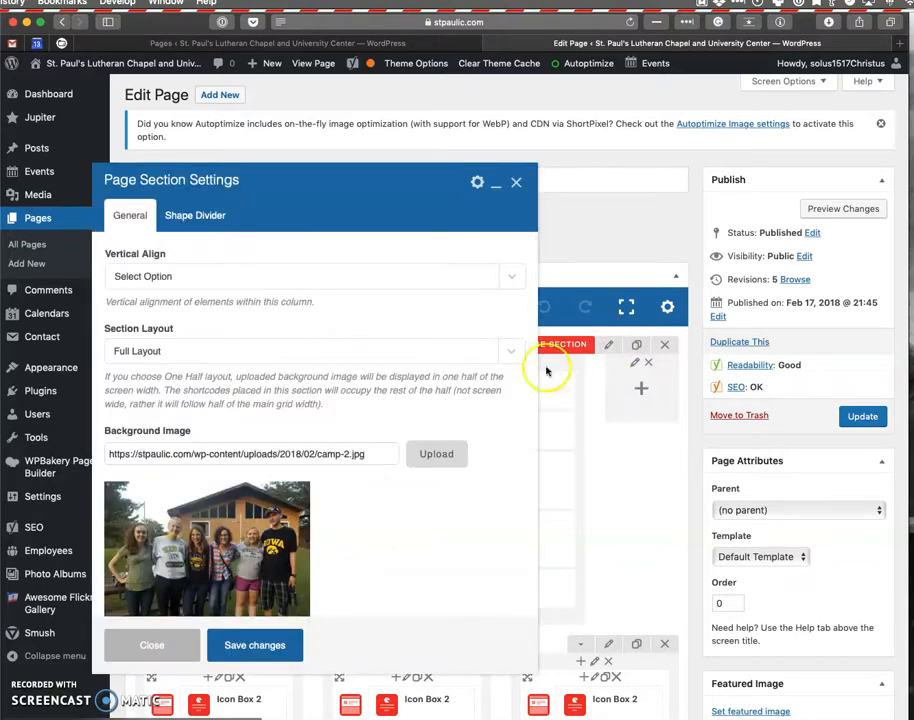
scroll(416, 543, down, 3)
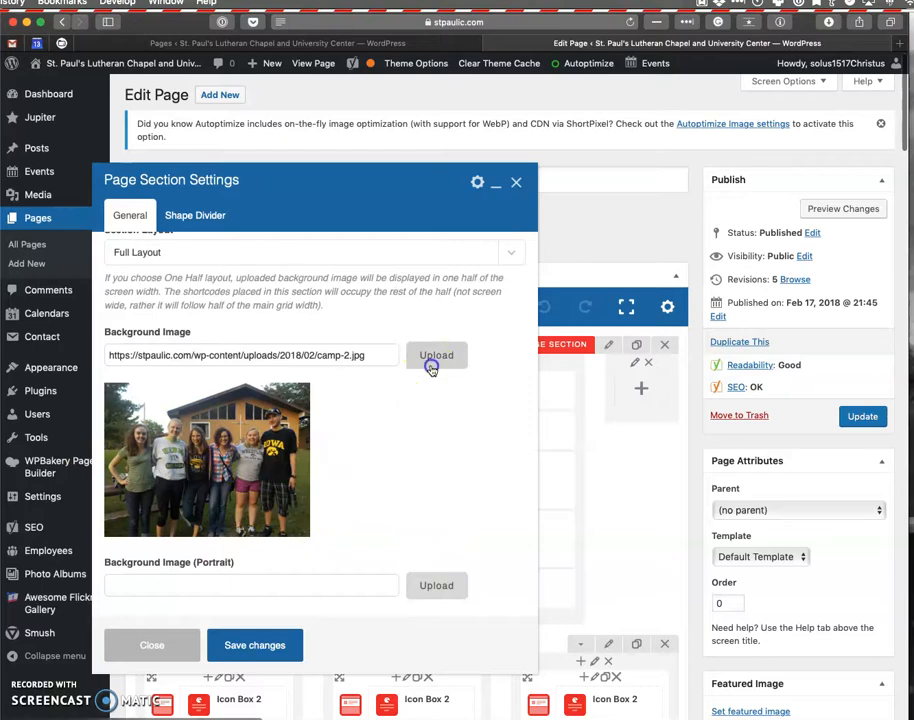
click(433, 366)
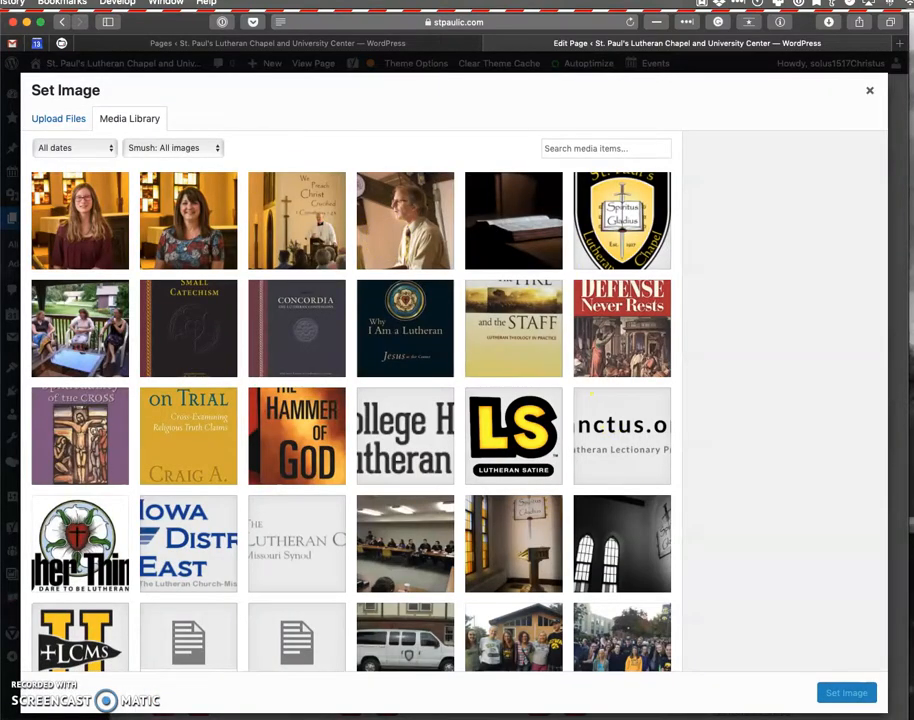
click(875, 92)
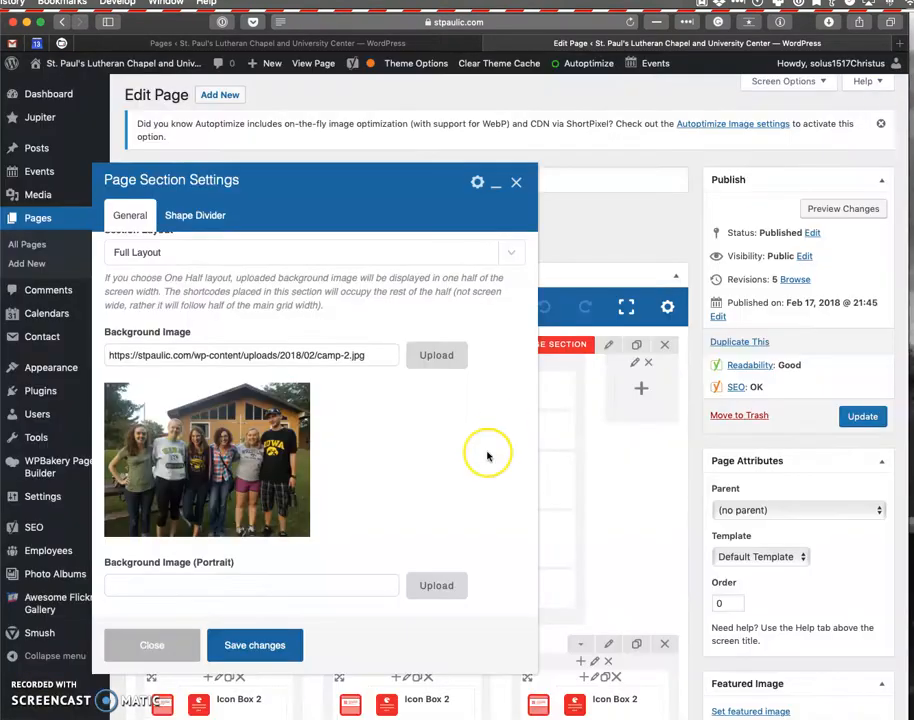
click(160, 648)
Open the live Campus Ministry page in a new tab and switch to it, keeping the page editor open.
scroll(322, 583, down, 5)
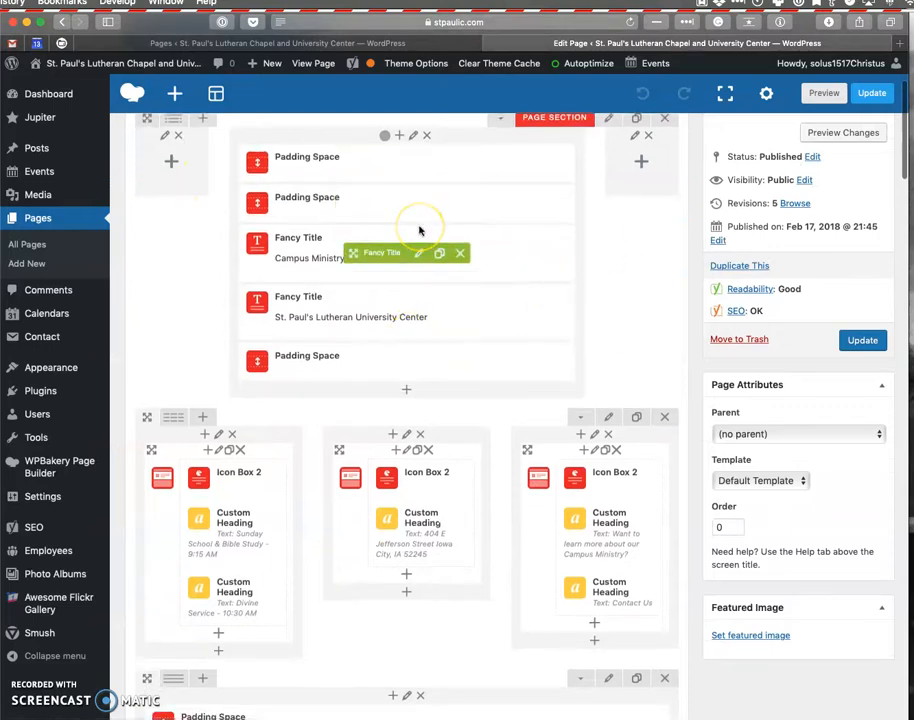
scroll(430, 200, up, 3)
super+click(313, 62)
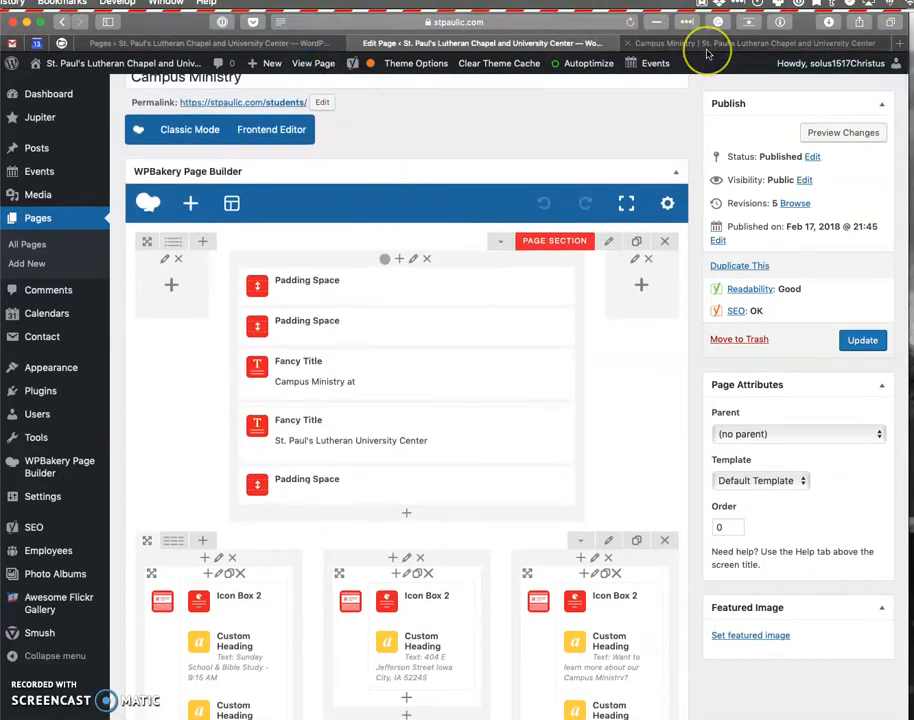
click(722, 43)
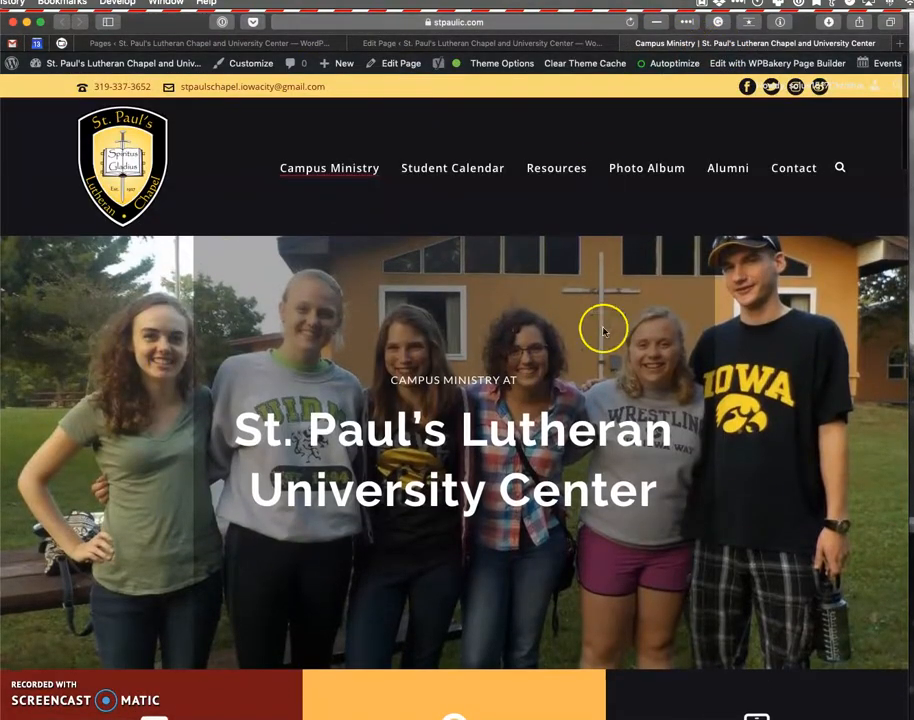
Examine the live Campus Ministry page's sections, including the info boxes, ride details, upcoming events, staff and footer image.
scroll(610, 360, down, 3)
scroll(741, 555, down, 5)
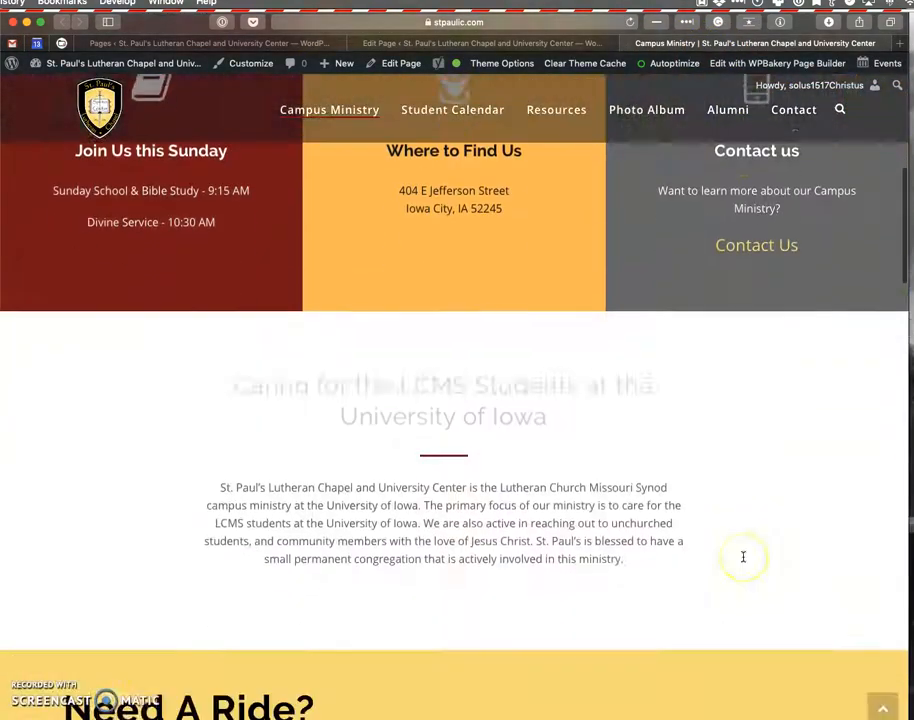
scroll(388, 351, down, 4)
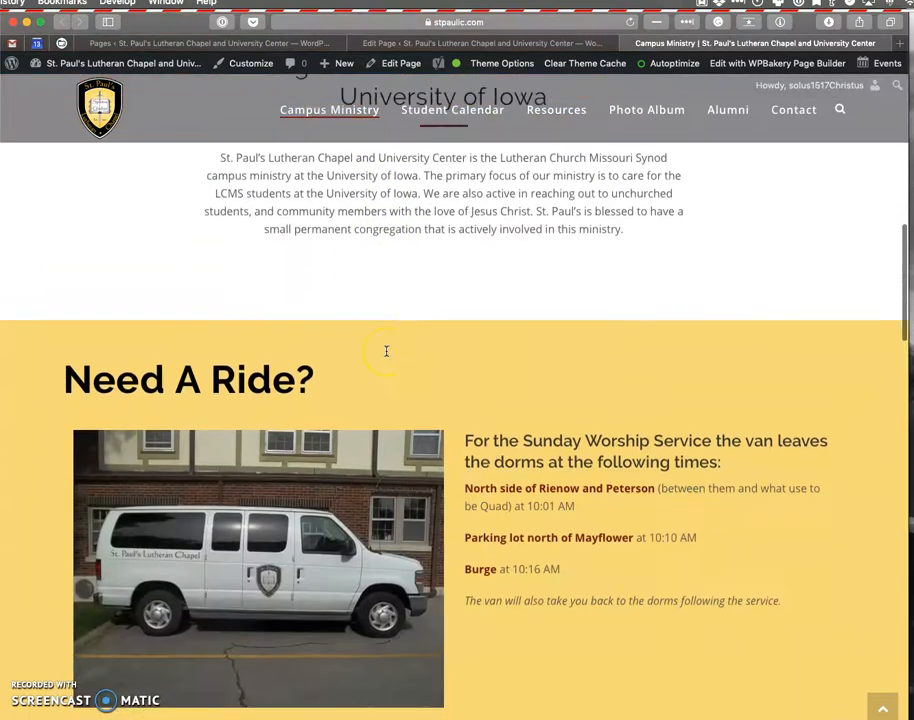
scroll(692, 494, down, 4)
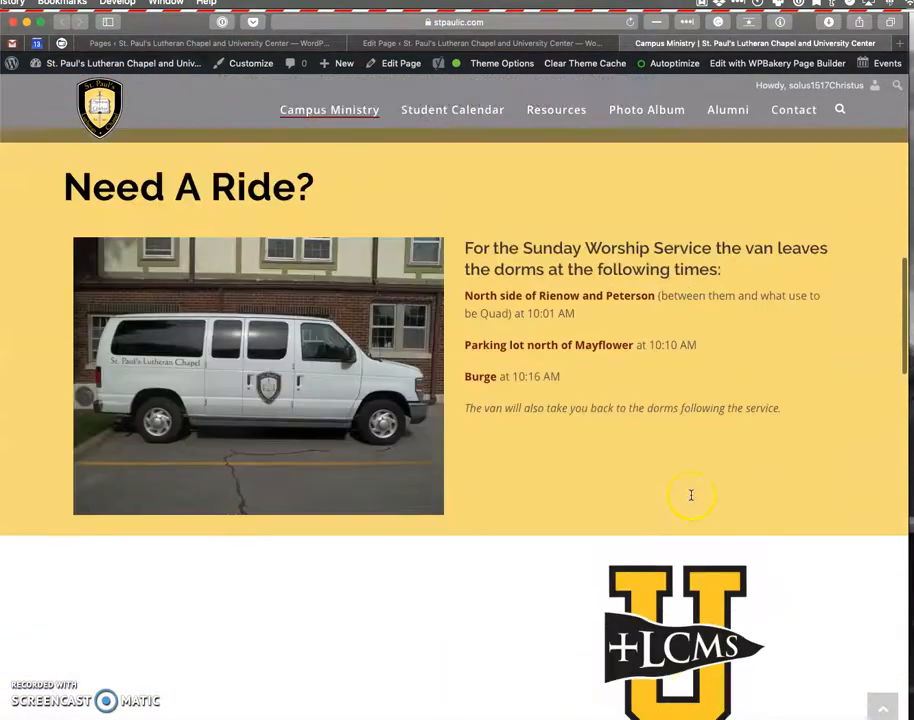
scroll(881, 496, down, 1)
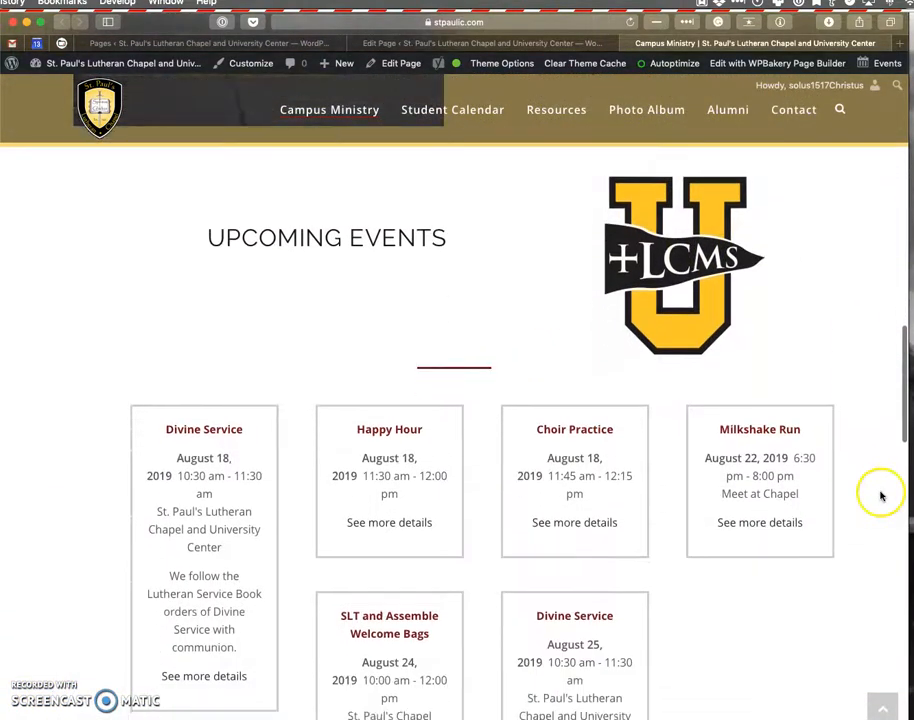
scroll(296, 552, down, 2)
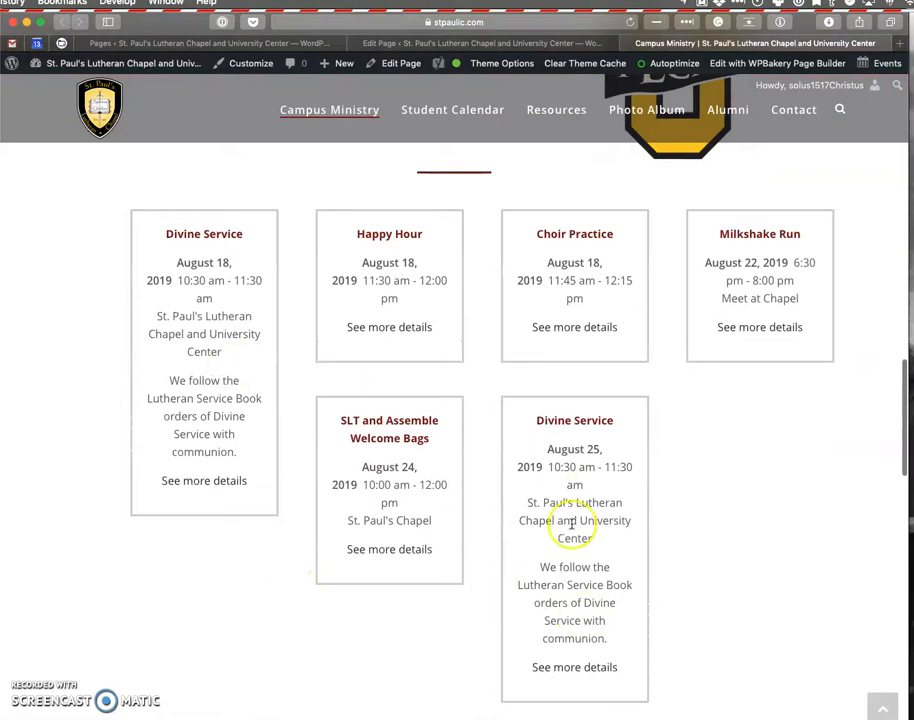
scroll(620, 445, down, 7)
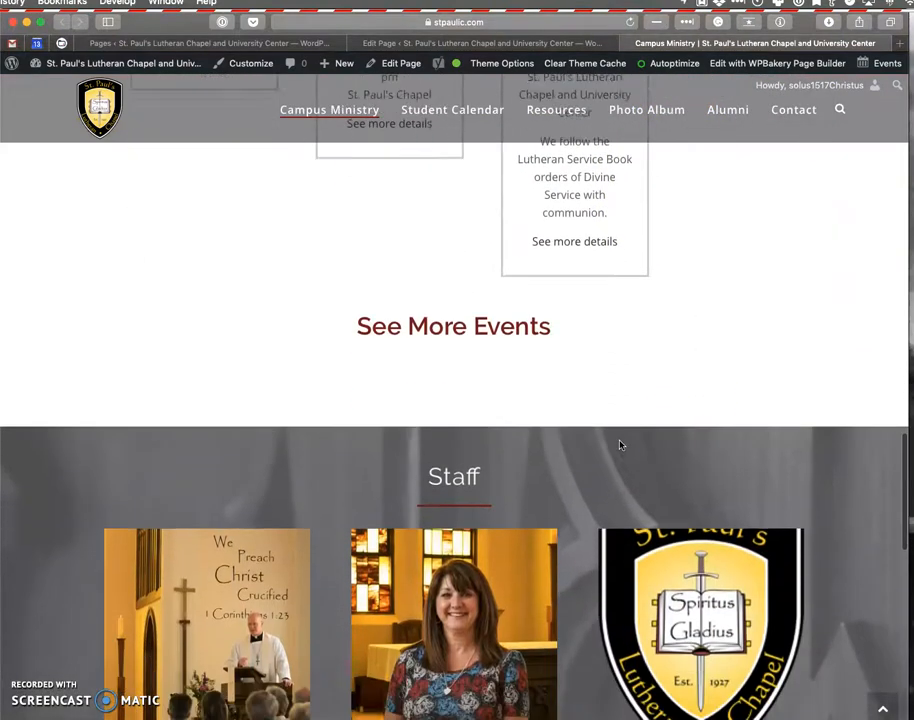
scroll(619, 446, down, 7)
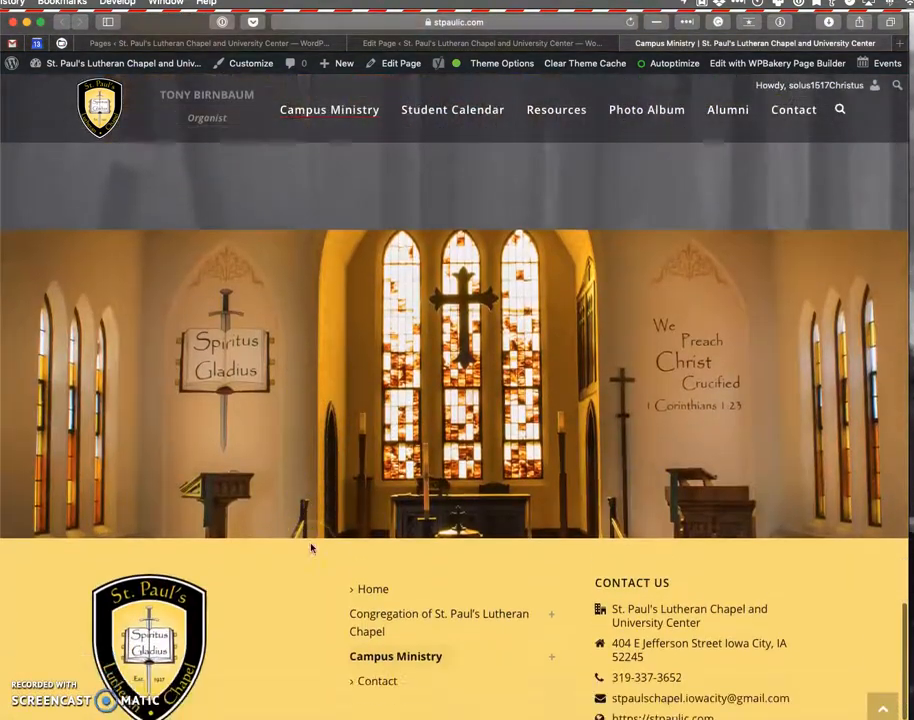
scroll(310, 547, up, 4)
Return to the Campus Ministry editor and examine how its rows, images, text blocks, calendar shortcode and Employees element match the live page.
click(516, 42)
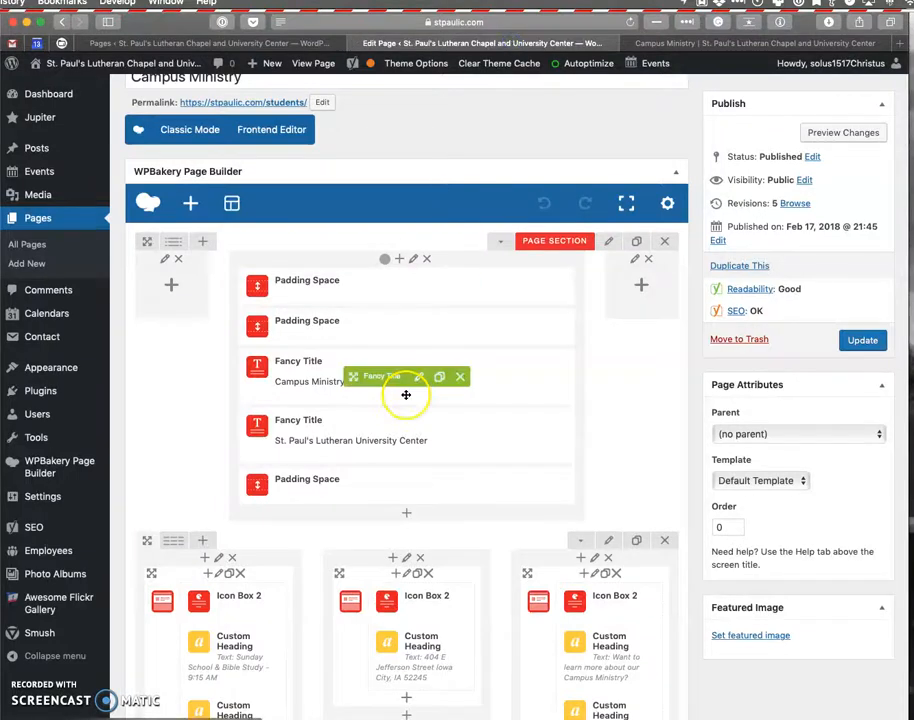
scroll(316, 473, down, 2)
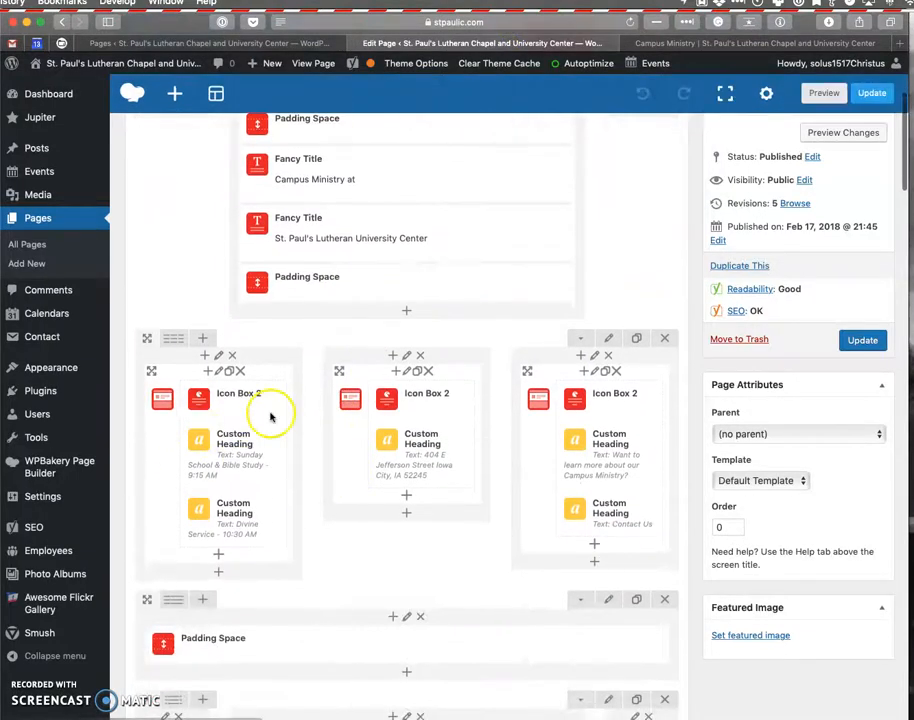
scroll(522, 563, down, 3)
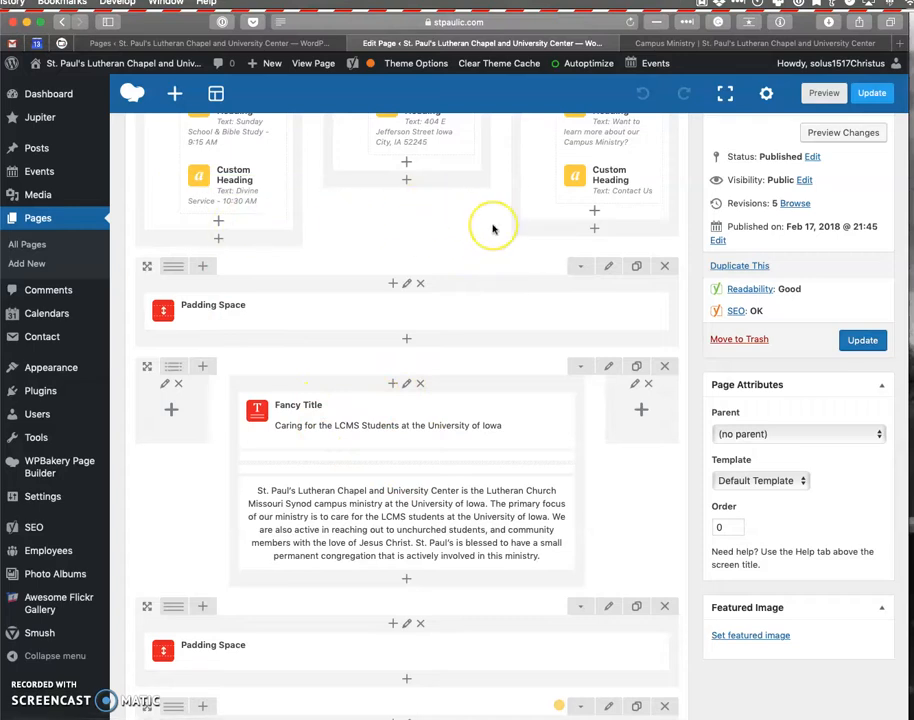
scroll(484, 224, down, 3)
scroll(545, 430, down, 4)
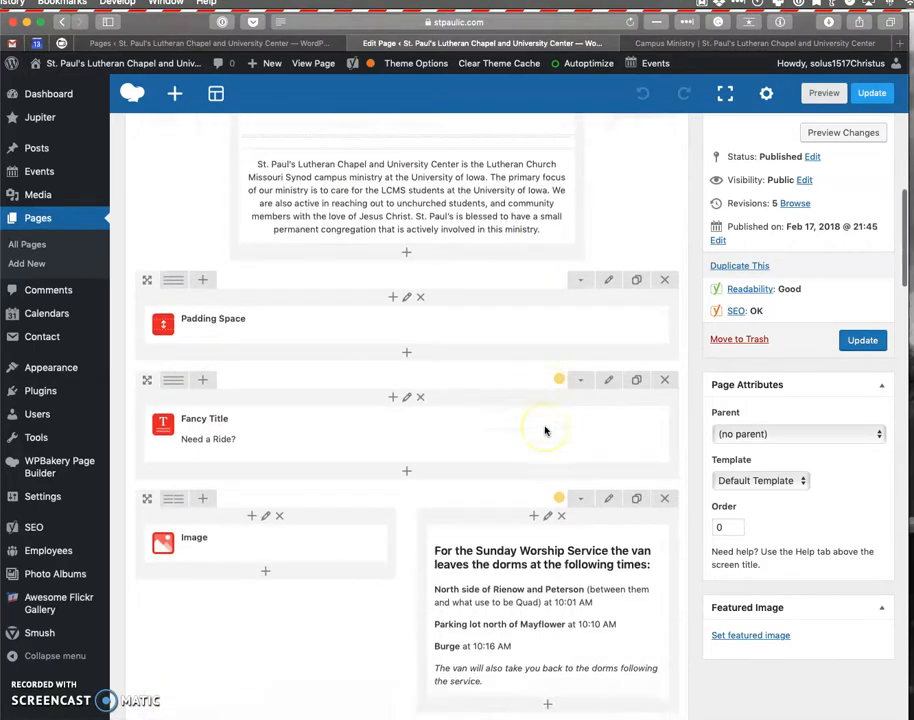
scroll(470, 334, down, 2)
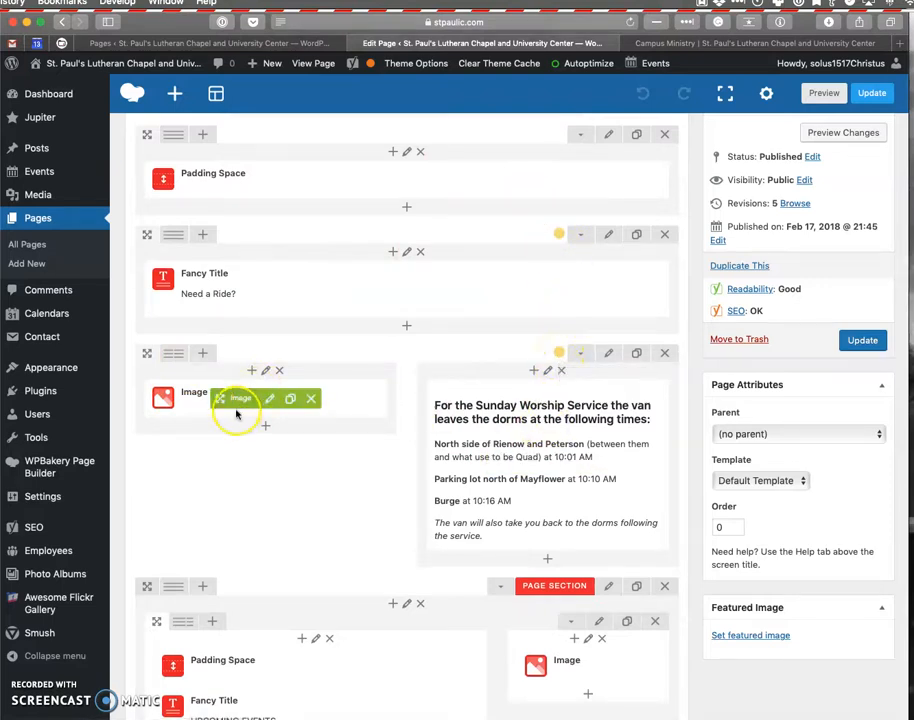
scroll(520, 480, down, 2)
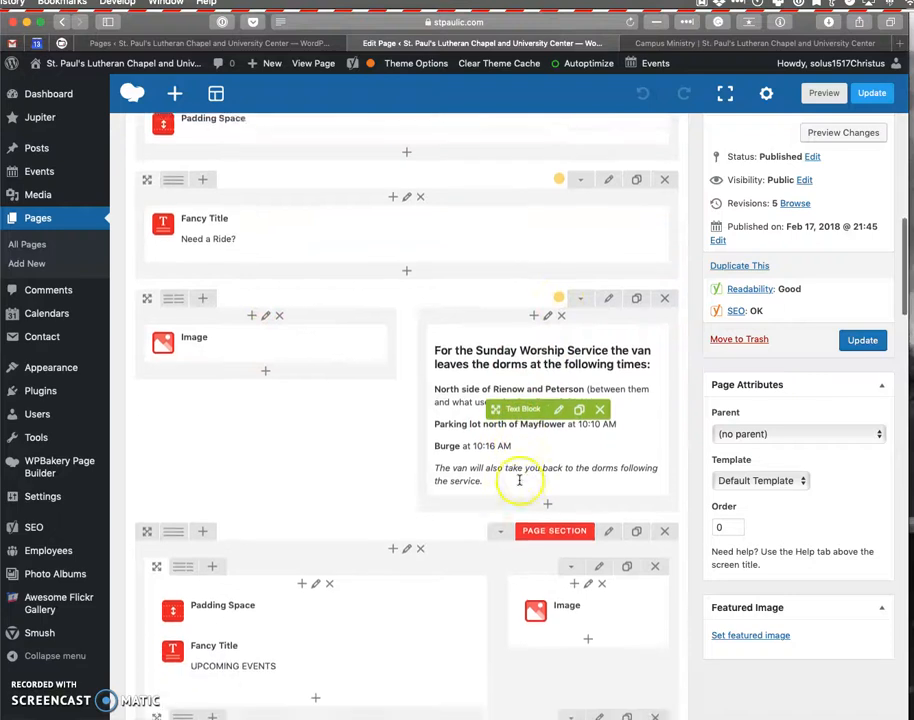
scroll(300, 540, down, 3)
scroll(290, 510, down, 3)
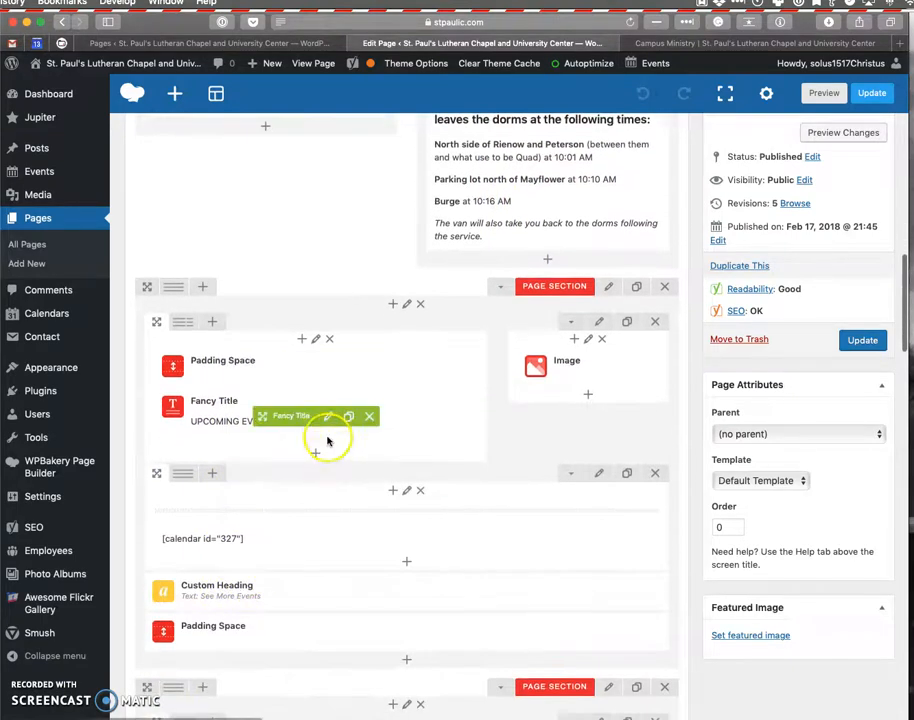
scroll(520, 510, down, 2)
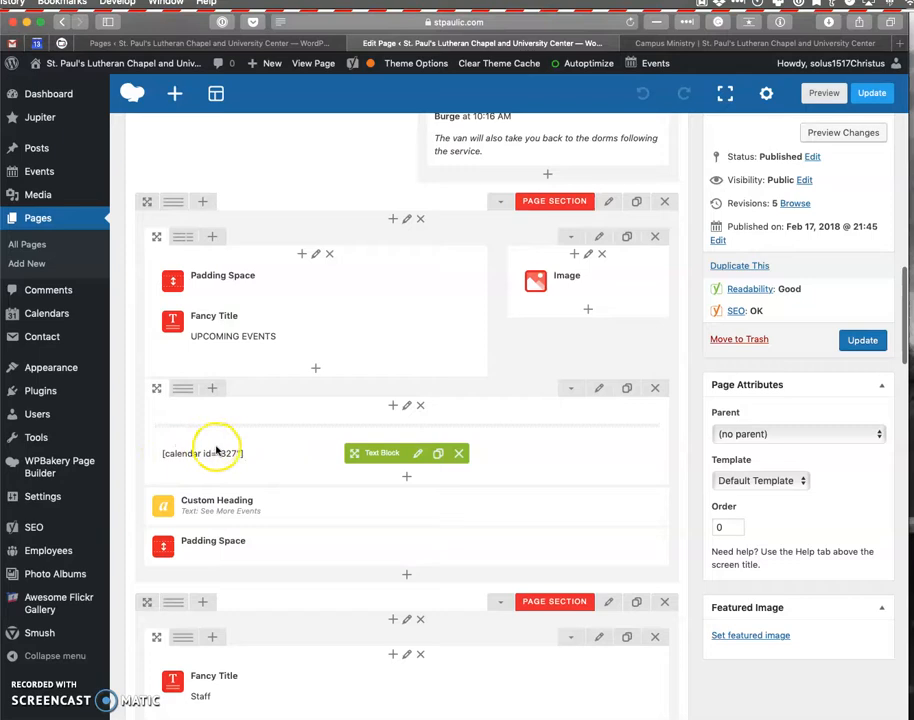
scroll(241, 468, down, 3)
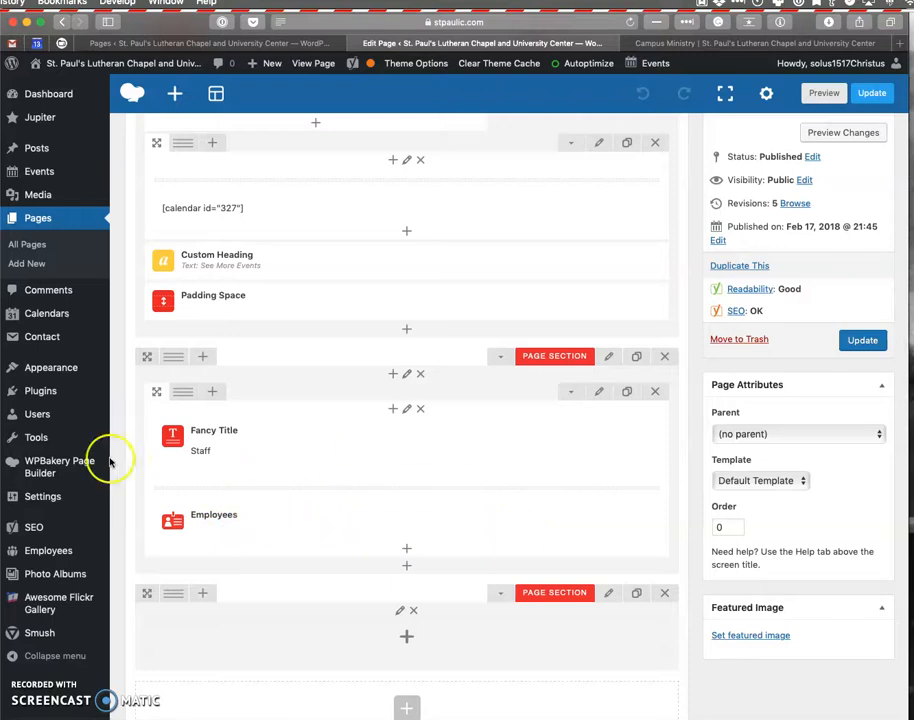
Open the list of all employees that supplies the Staff section.
mouse_move(55, 418)
scroll(55, 420, down, 2)
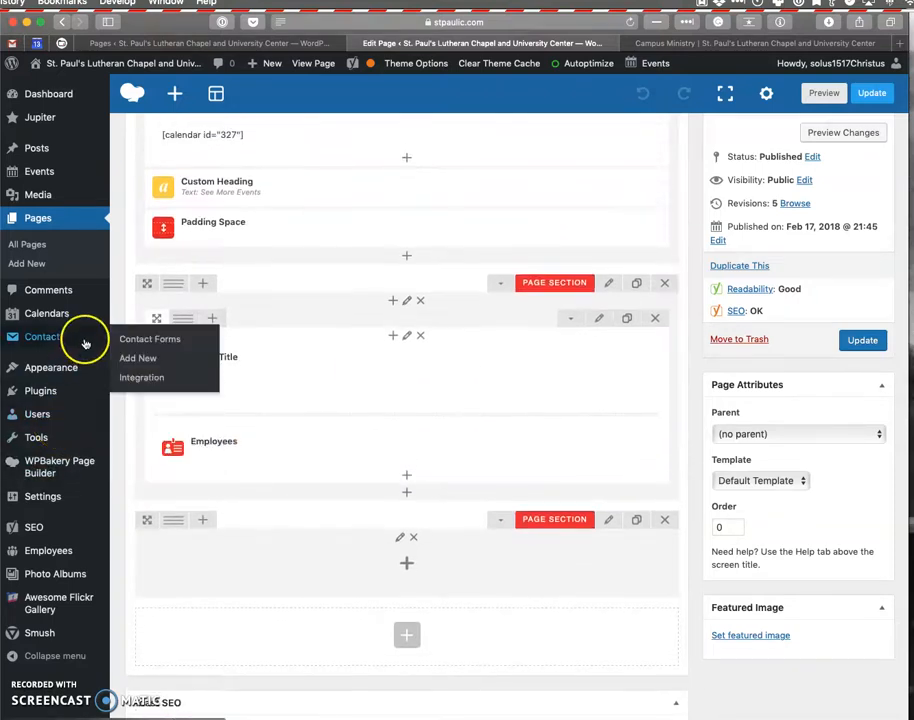
scroll(67, 147, up, 2)
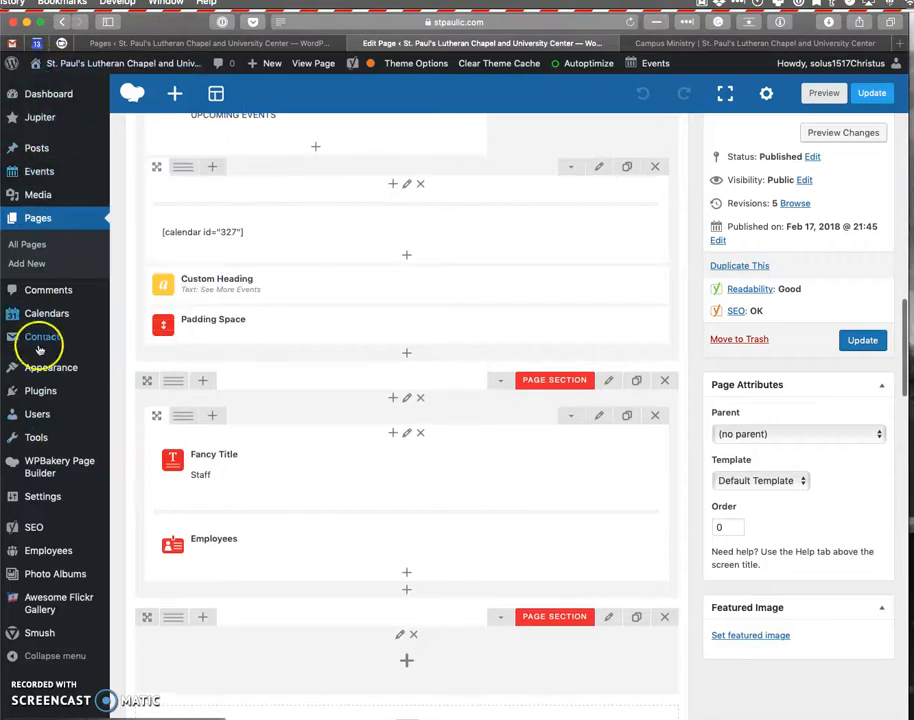
scroll(38, 364, down, 1)
mouse_move(52, 558)
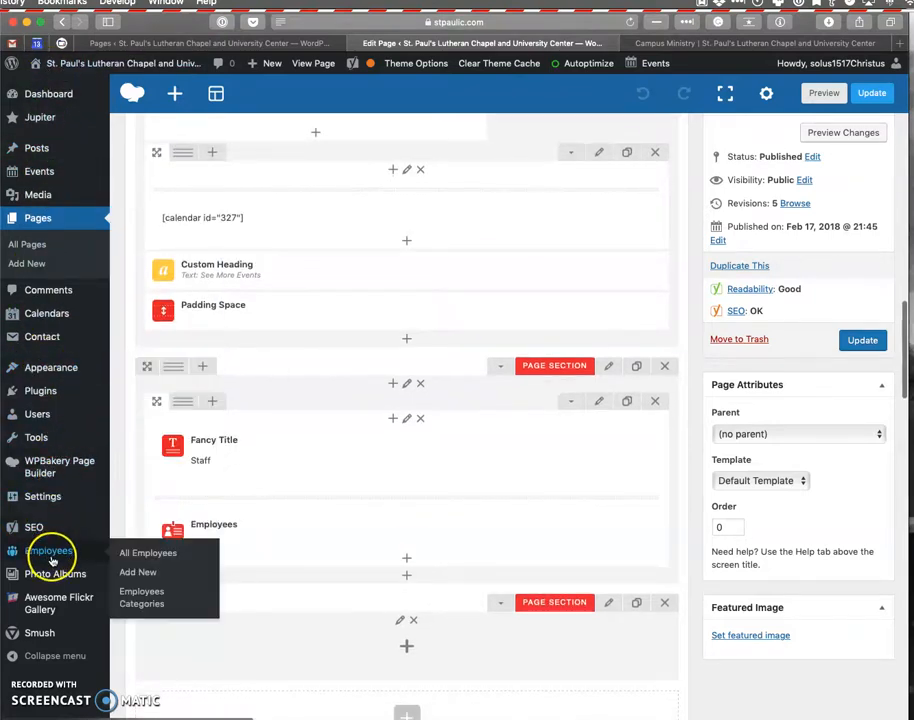
click(53, 557)
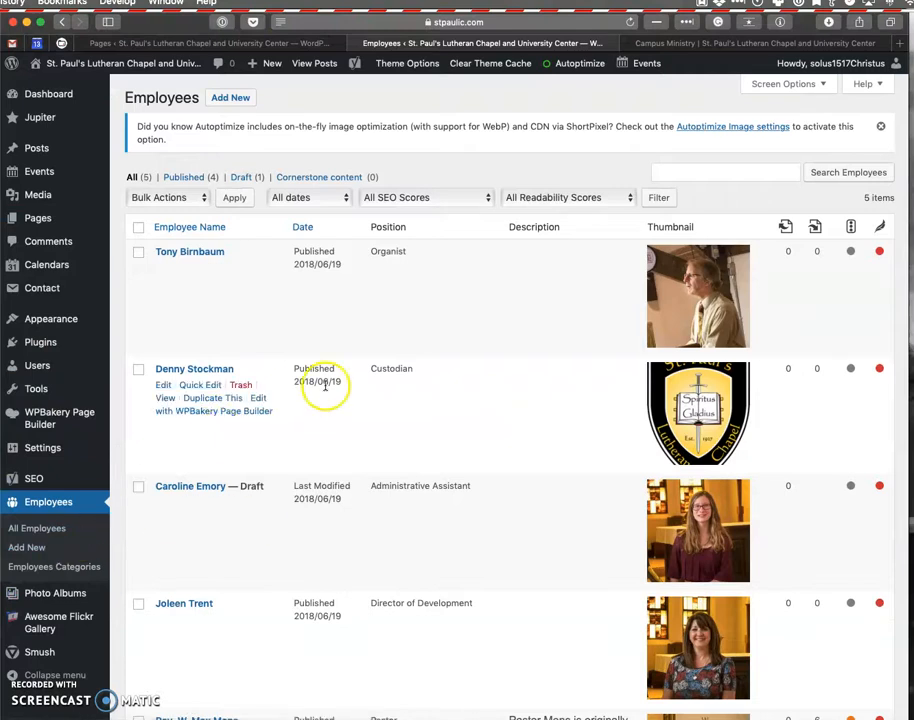
Review the employee entries with their positions, descriptions, thumbnails and publication status.
scroll(578, 276, down, 2)
scroll(578, 285, down, 3)
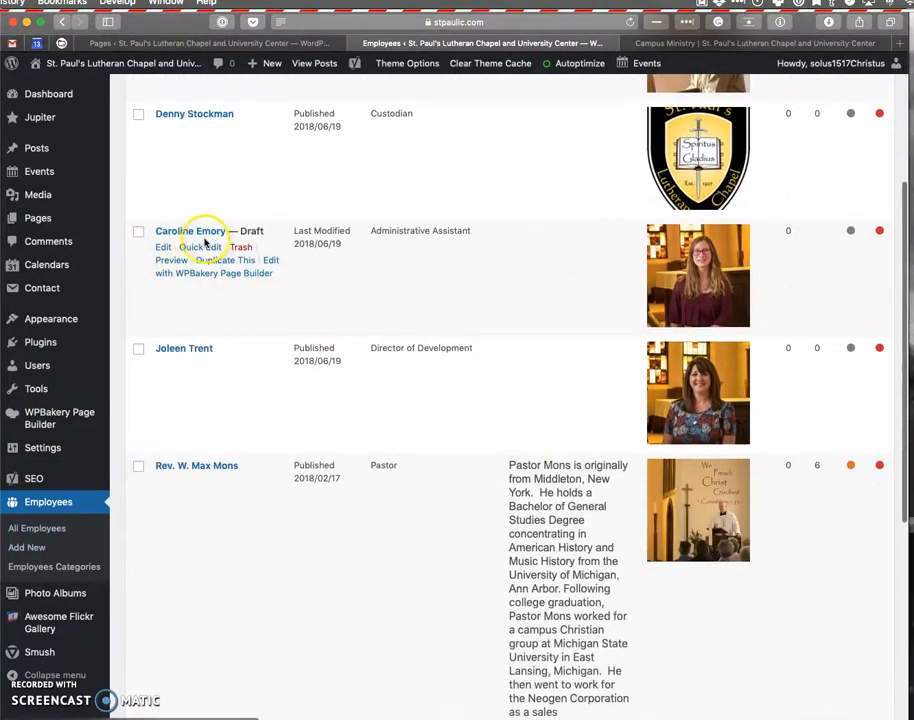
scroll(388, 345, down, 6)
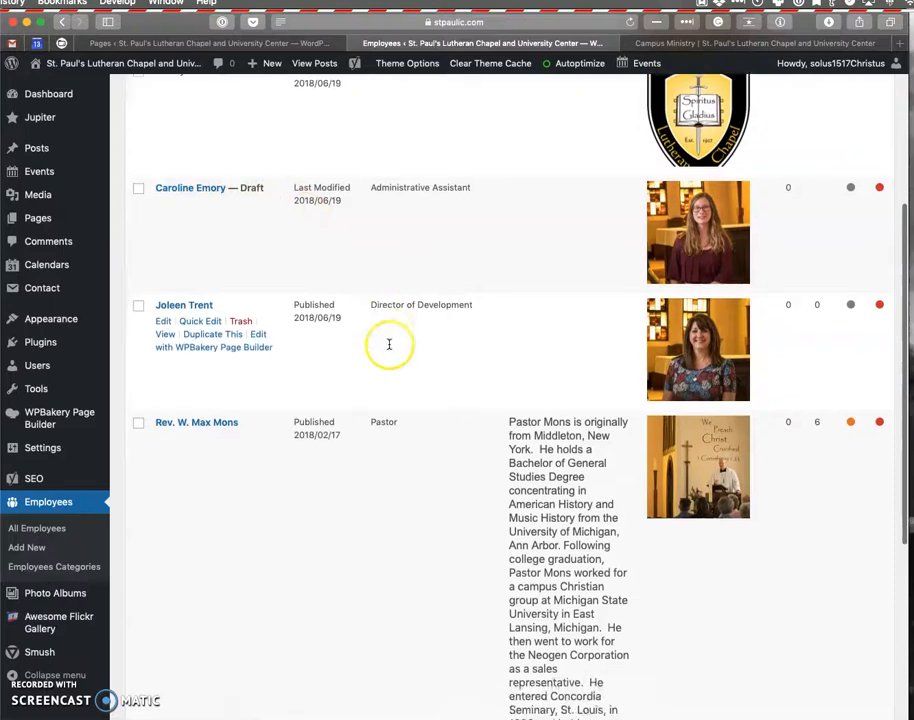
scroll(573, 515, down, 2)
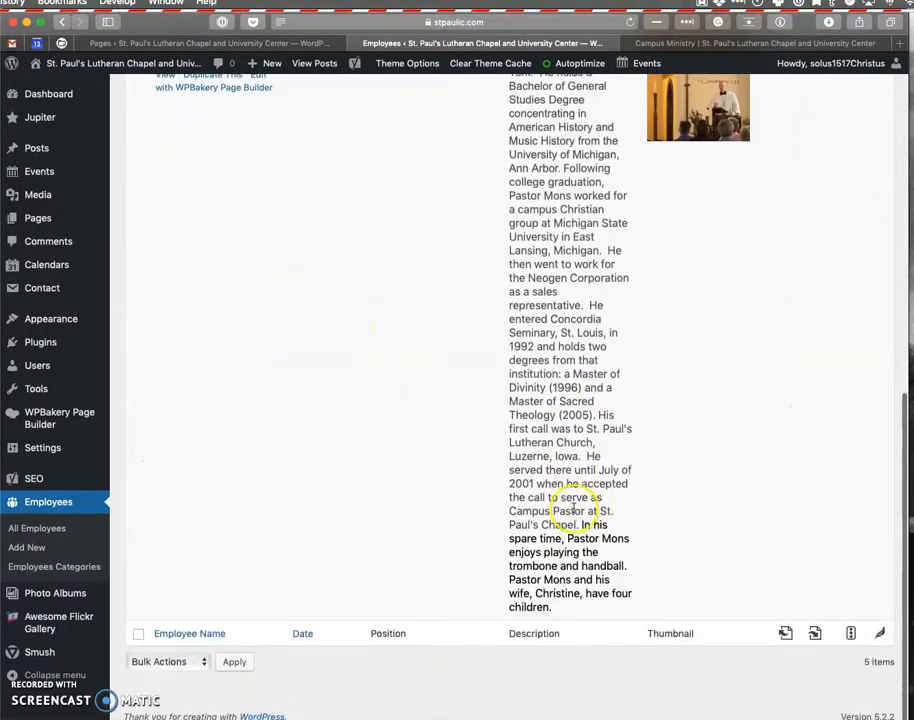
scroll(616, 466, up, 9)
scroll(616, 466, up, 4)
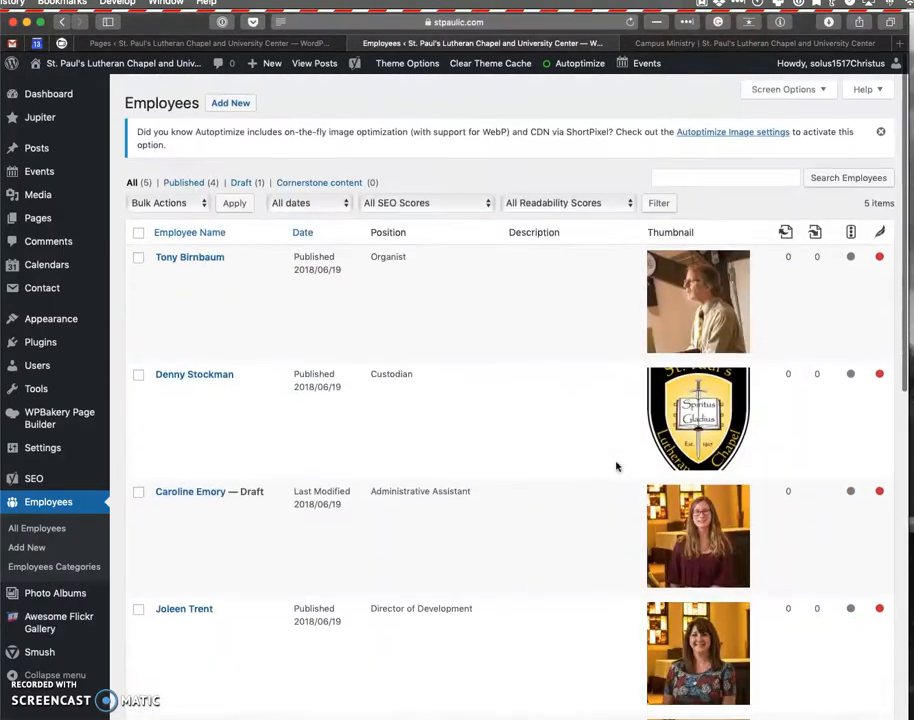
Switch from the Employees list to the live Campus Ministry page and check how the staff entries are shown there.
click(342, 158)
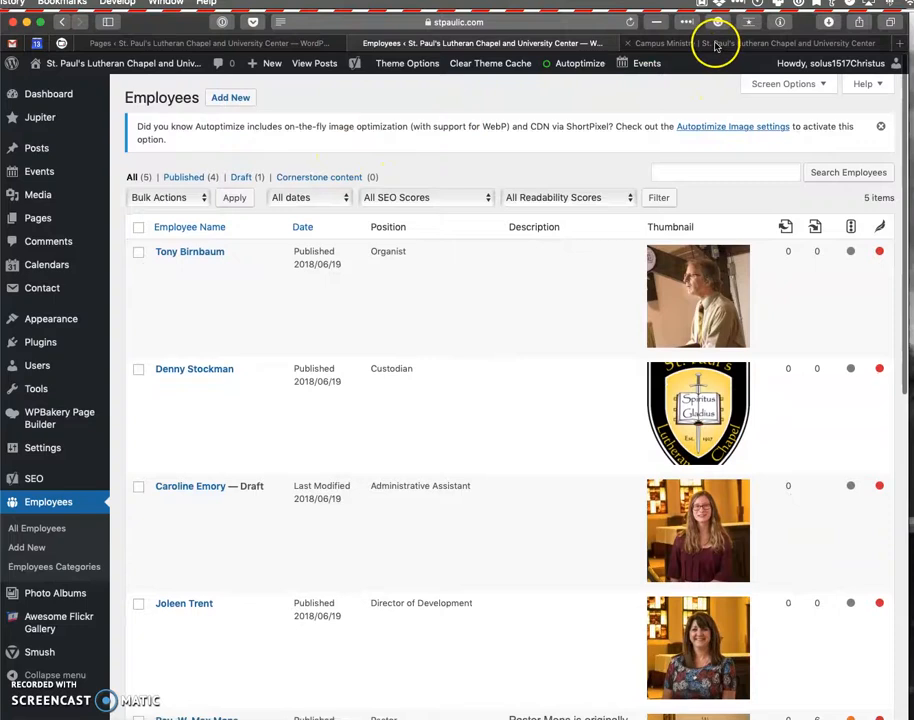
mouse_move(41, 190)
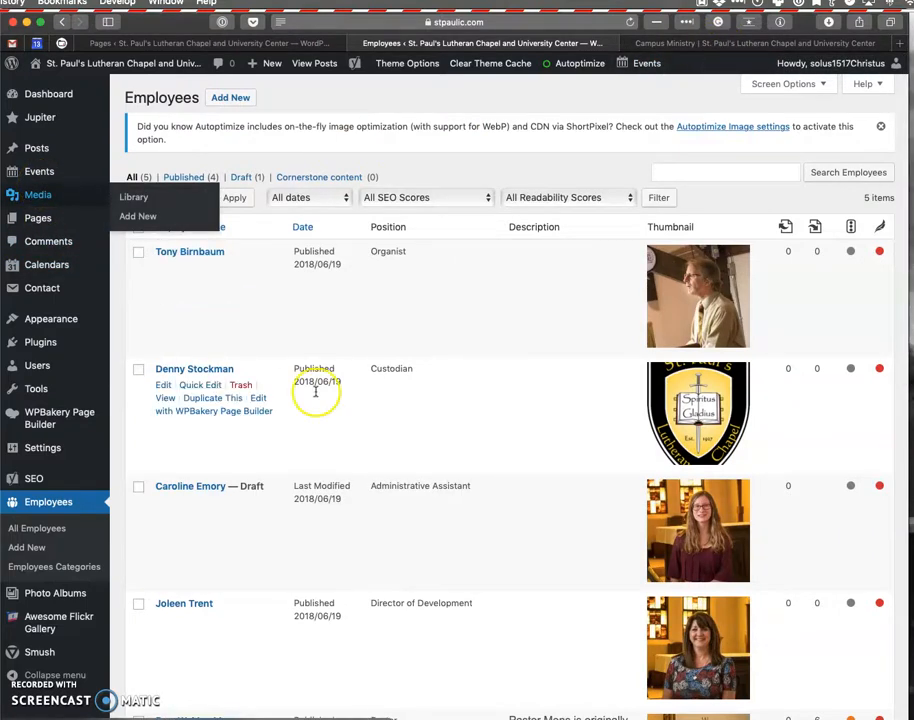
scroll(316, 389, down, 2)
scroll(320, 390, up, 3)
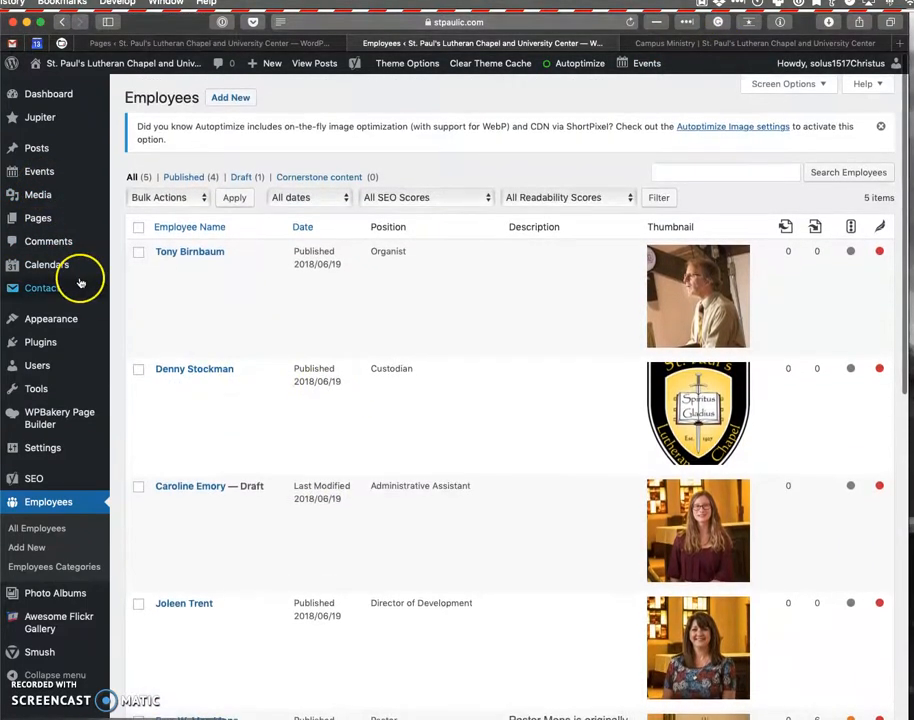
click(722, 45)
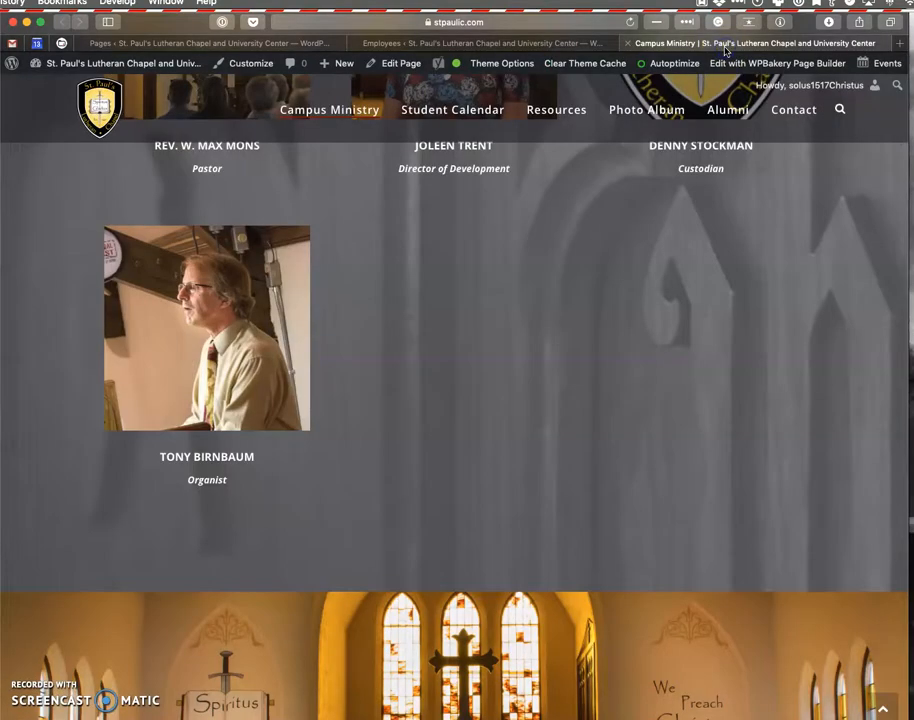
Look over the Staff and upcoming events sections of the live Campus Ministry page, and go to the site's Home page.
scroll(463, 475, down, 4)
scroll(257, 188, up, 10)
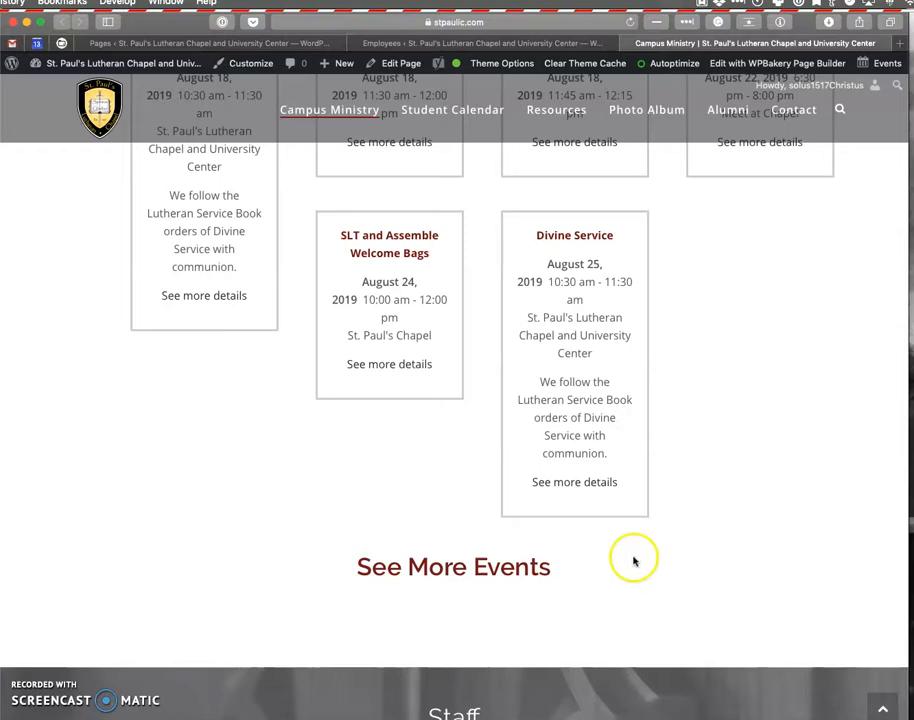
scroll(430, 245, up, 15)
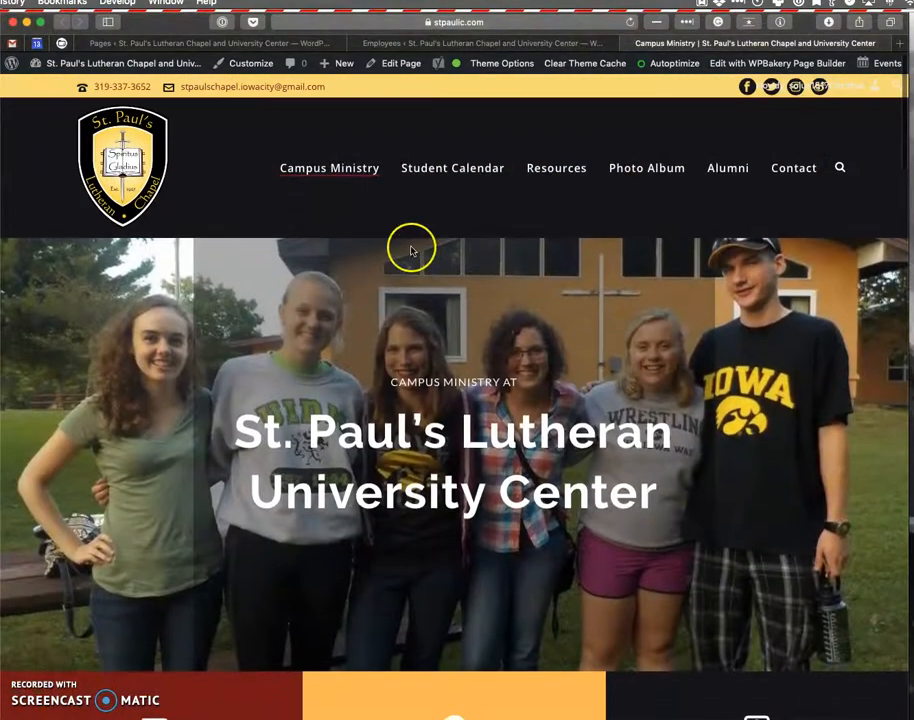
click(194, 150)
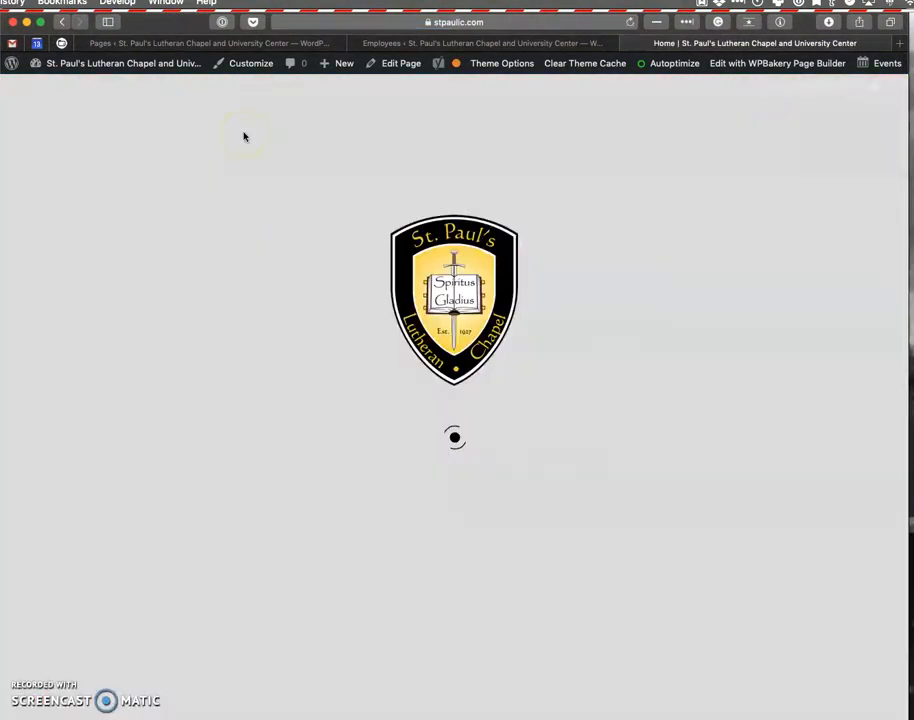
Check where the Sermons link under Congregation of St. Paul's Lutheran Chapel leads, and close the podcast page.
mouse_move(503, 170)
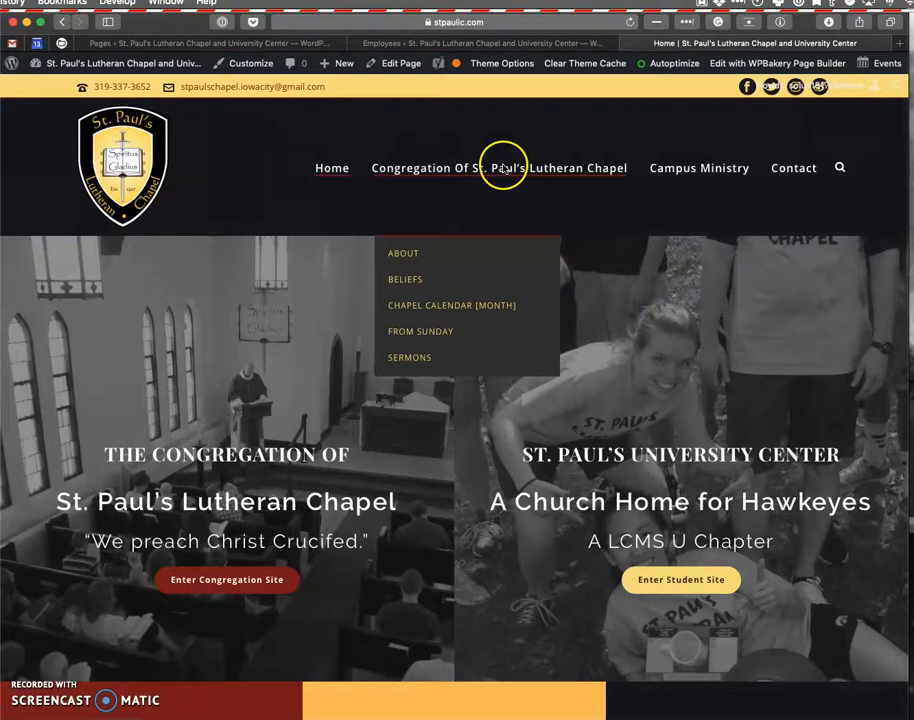
click(411, 360)
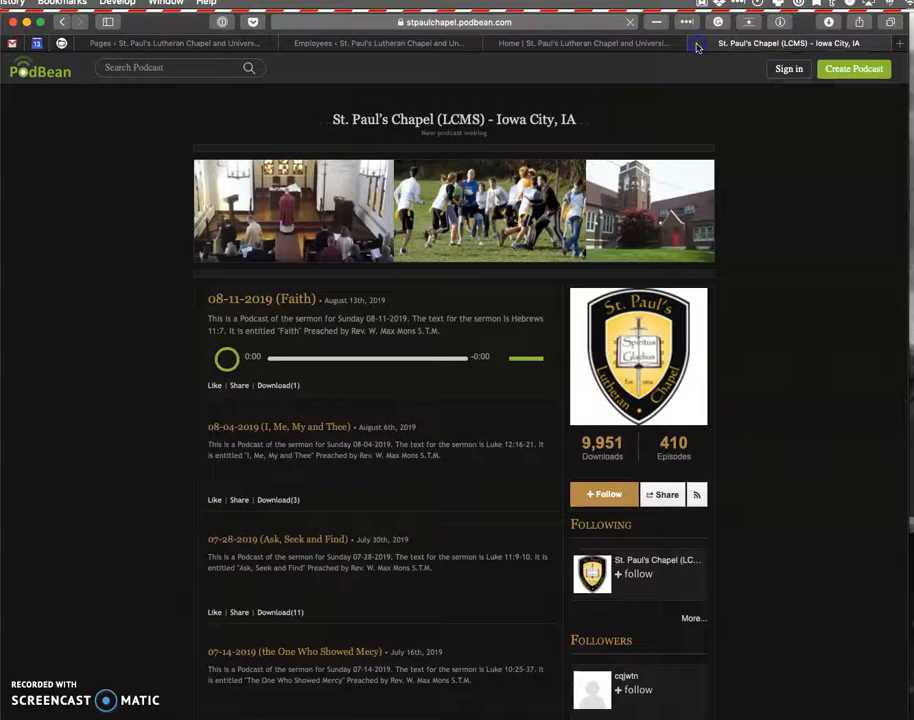
click(695, 43)
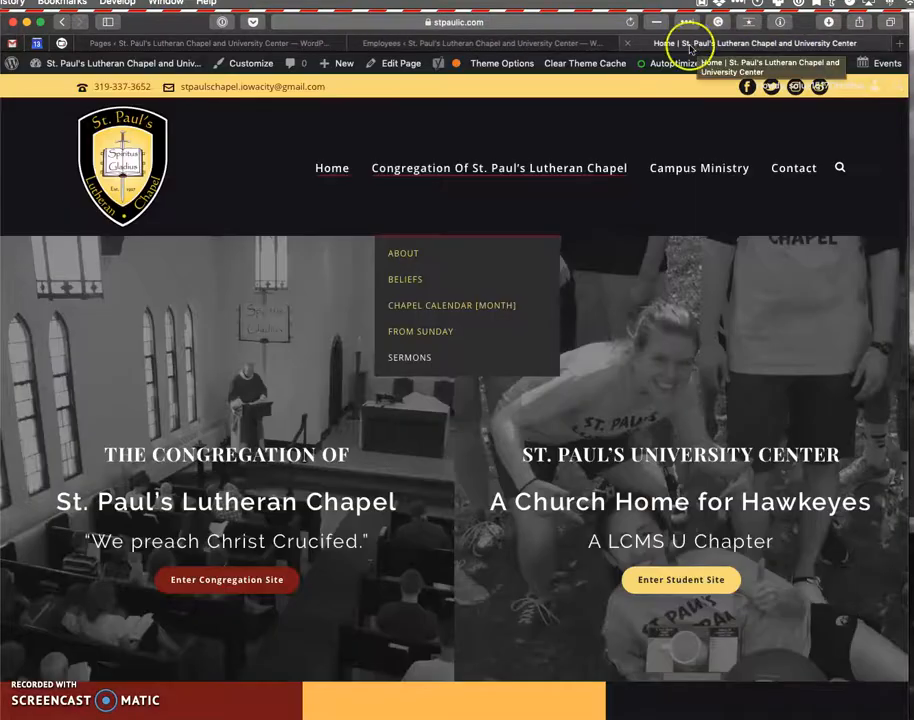
Go to the Congregation of St. Paul's Lutheran Chapel page, check its Sermons resource, and close the podcast page.
click(537, 171)
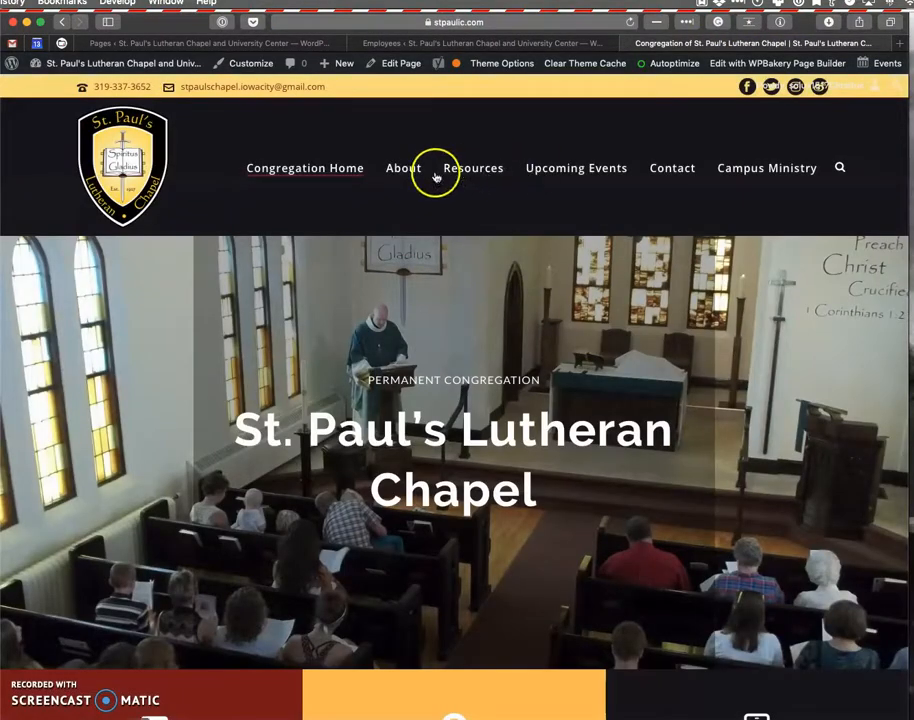
mouse_move(476, 171)
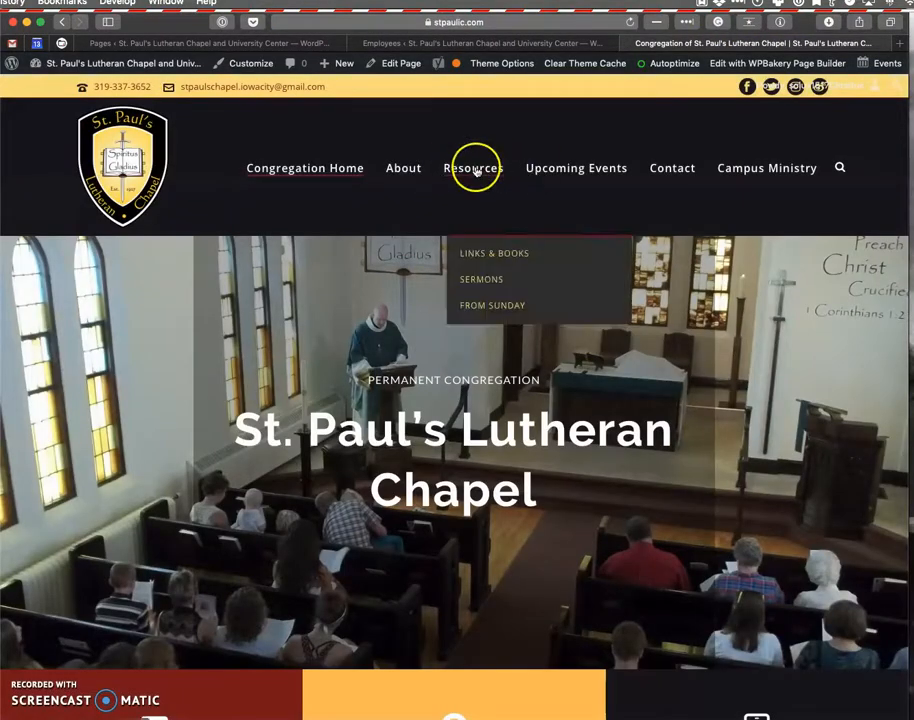
click(481, 280)
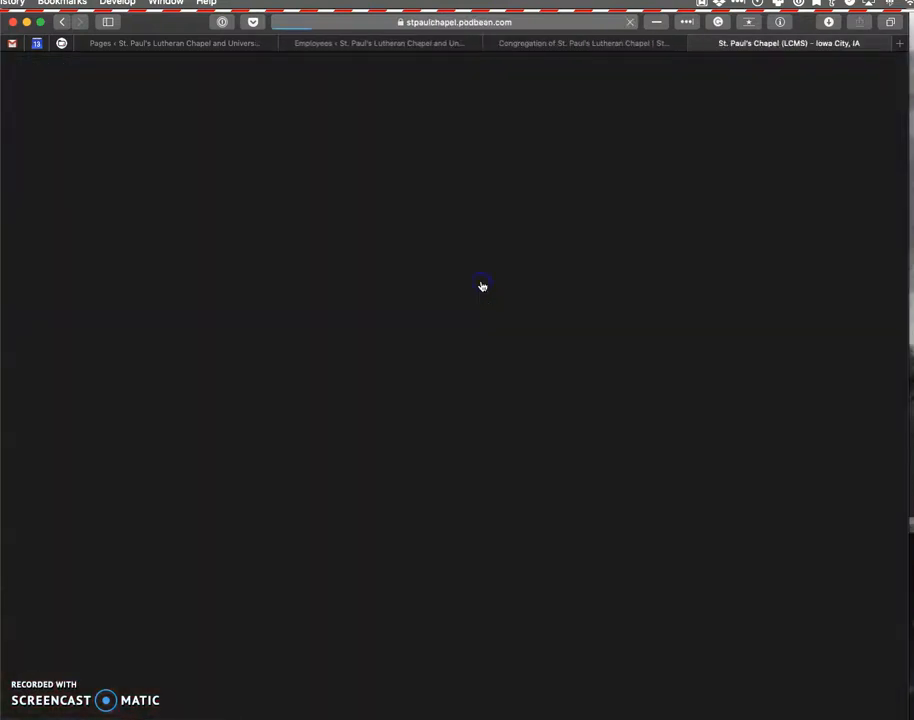
click(696, 47)
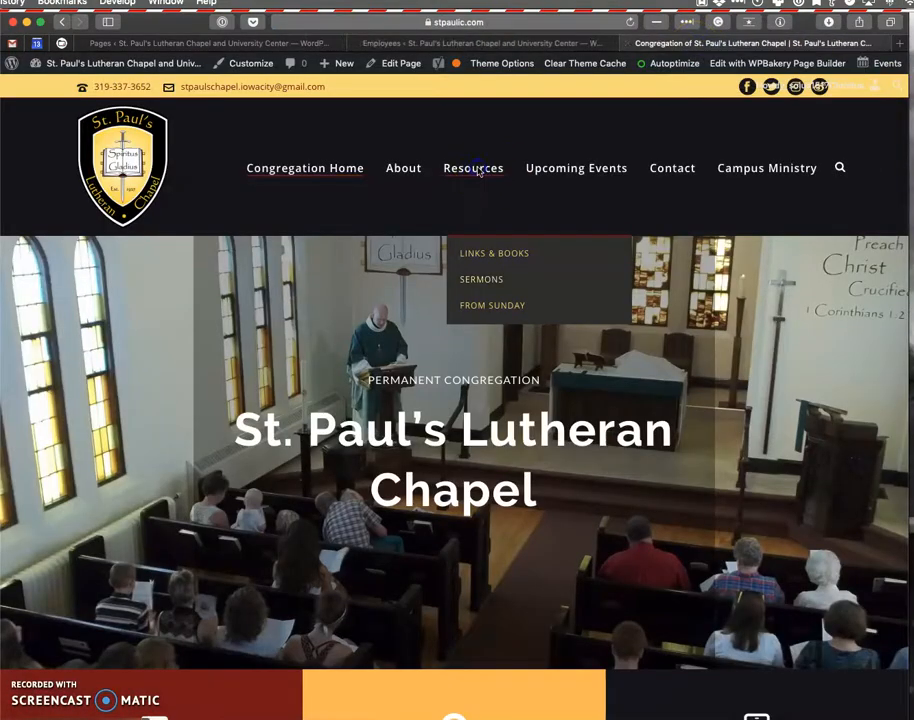
View the congregation's About page through to the footer.
click(401, 171)
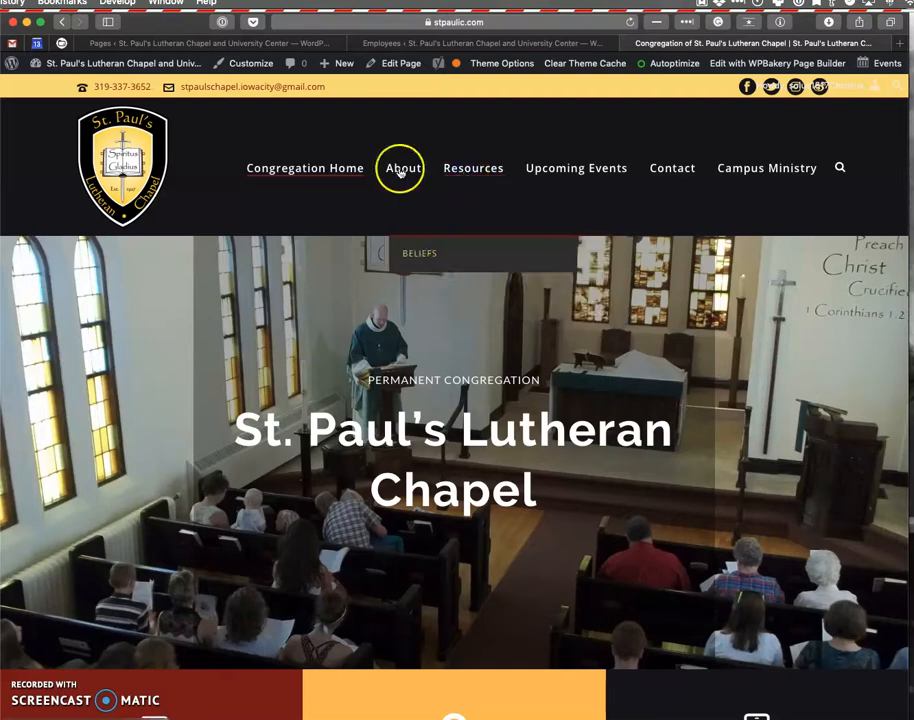
mouse_move(512, 172)
click(397, 168)
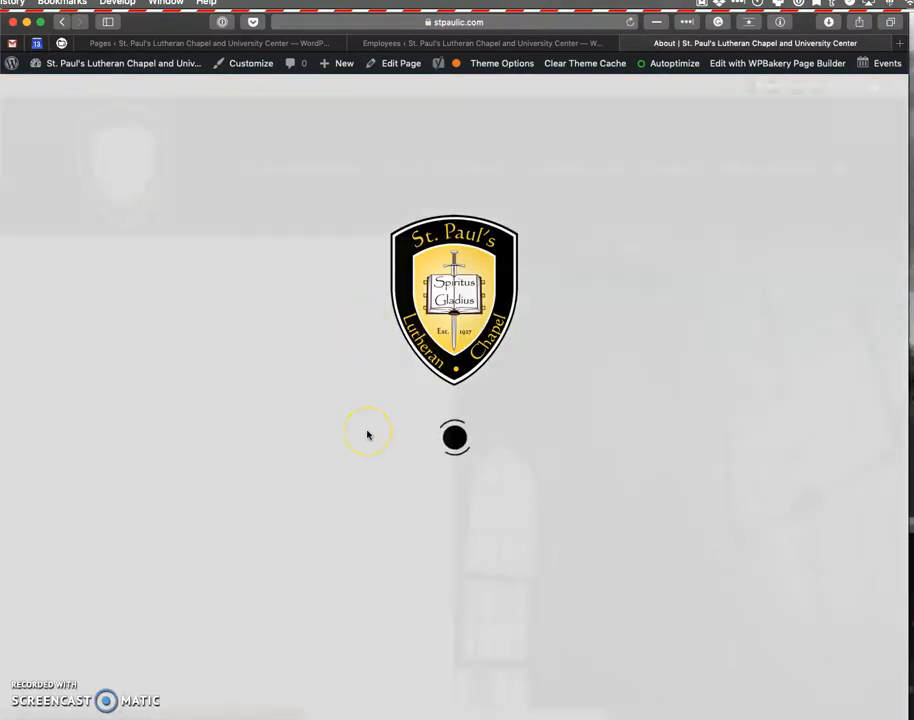
scroll(367, 434, down, 20)
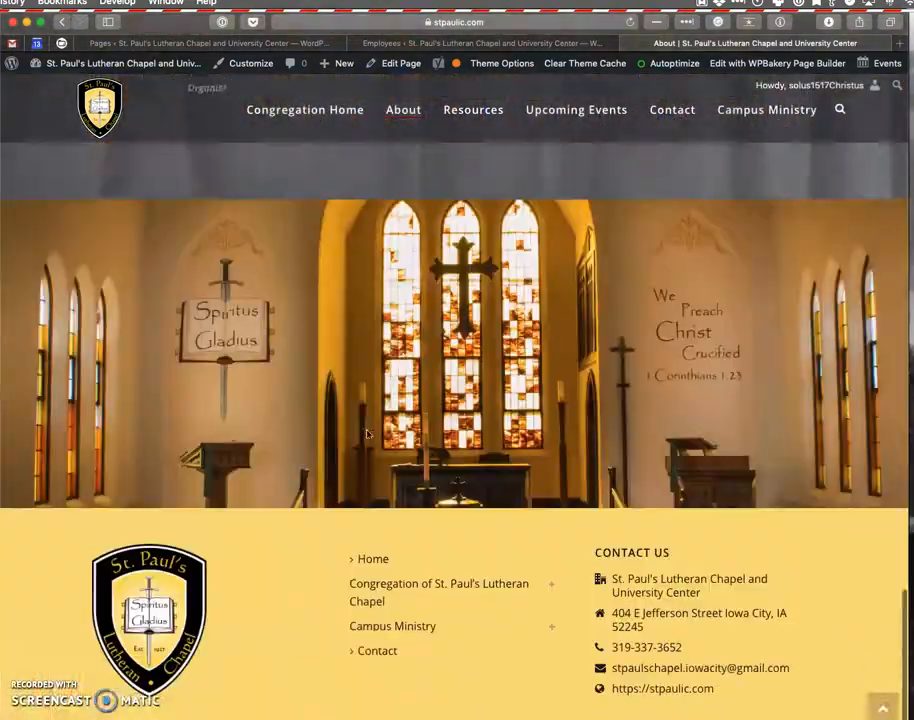
scroll(367, 434, up, 12)
Return to the Congregation Home page and review its sections from the introduction to the staff entries.
click(331, 111)
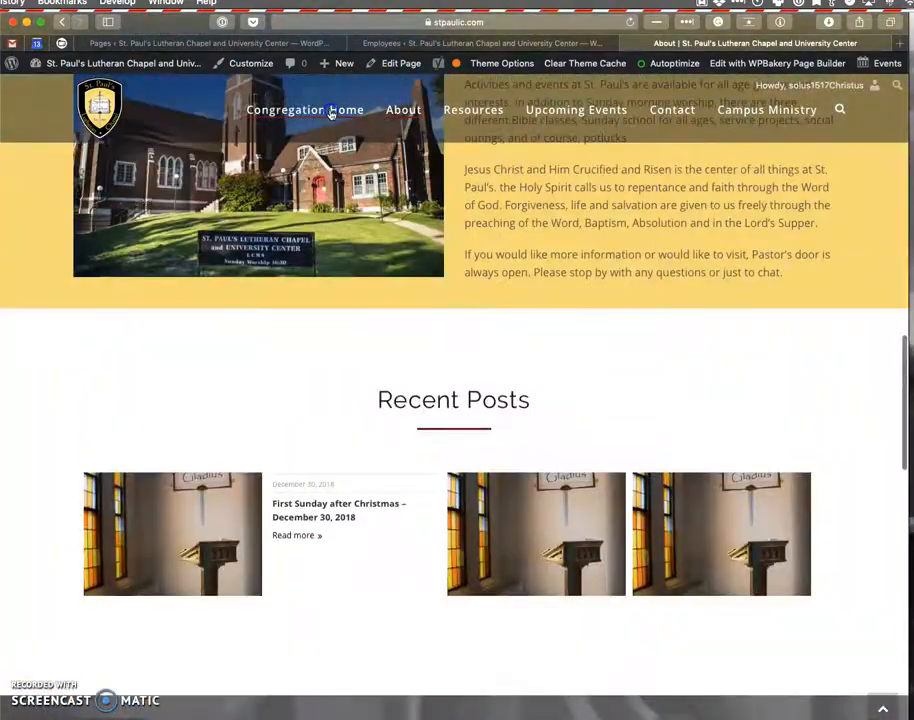
scroll(355, 456, down, 10)
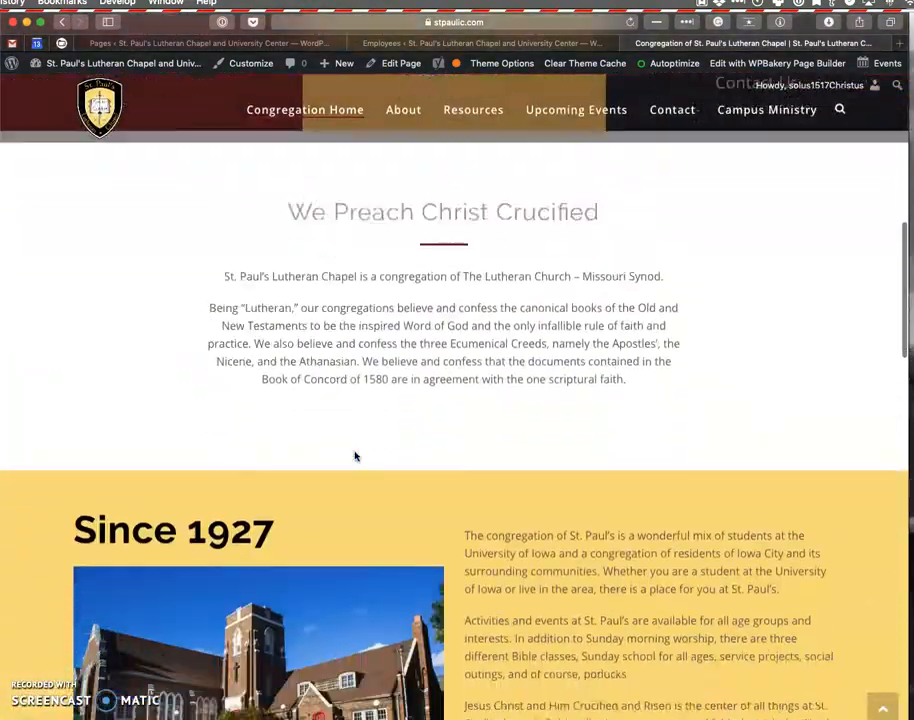
scroll(355, 456, down, 10)
scroll(355, 456, up, 15)
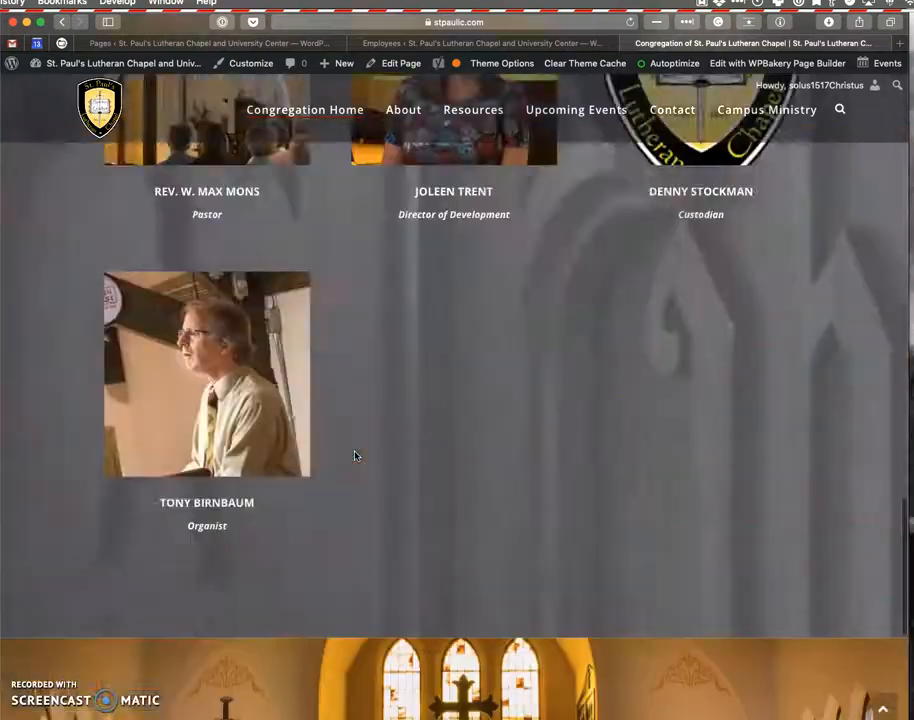
scroll(517, 300, up, 5)
Open the congregation's Links & Books resource and look through the recommended books.
mouse_move(426, 193)
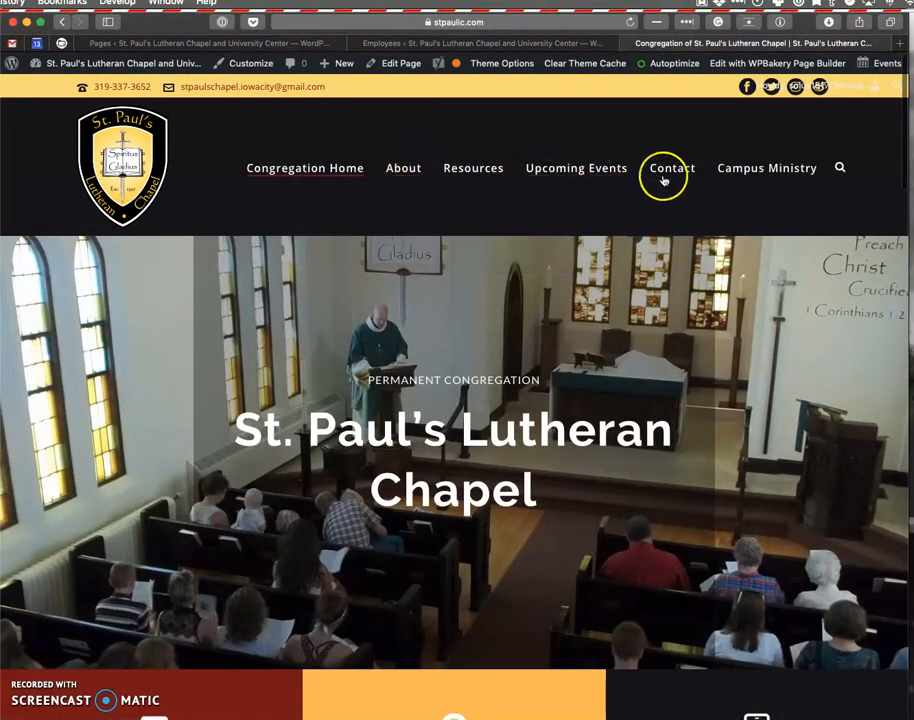
click(478, 176)
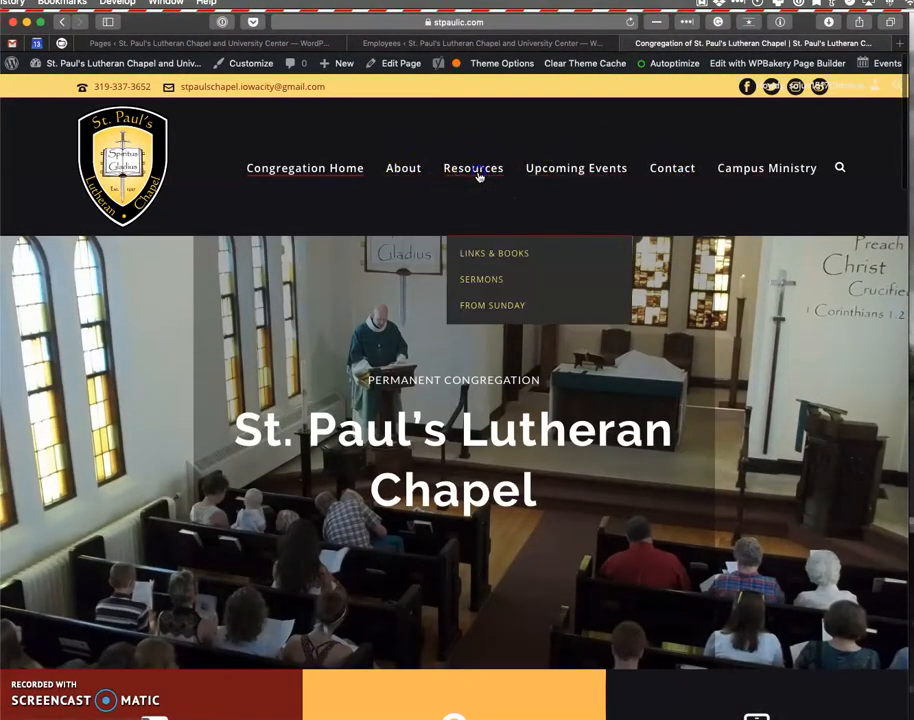
click(493, 252)
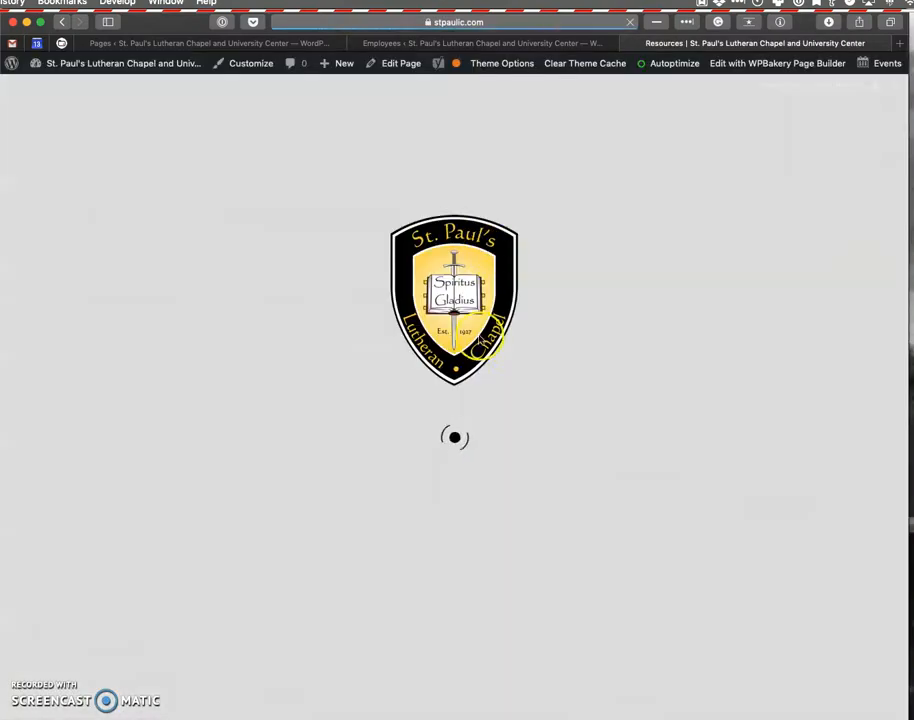
scroll(492, 350, down, 2)
scroll(495, 327, down, 15)
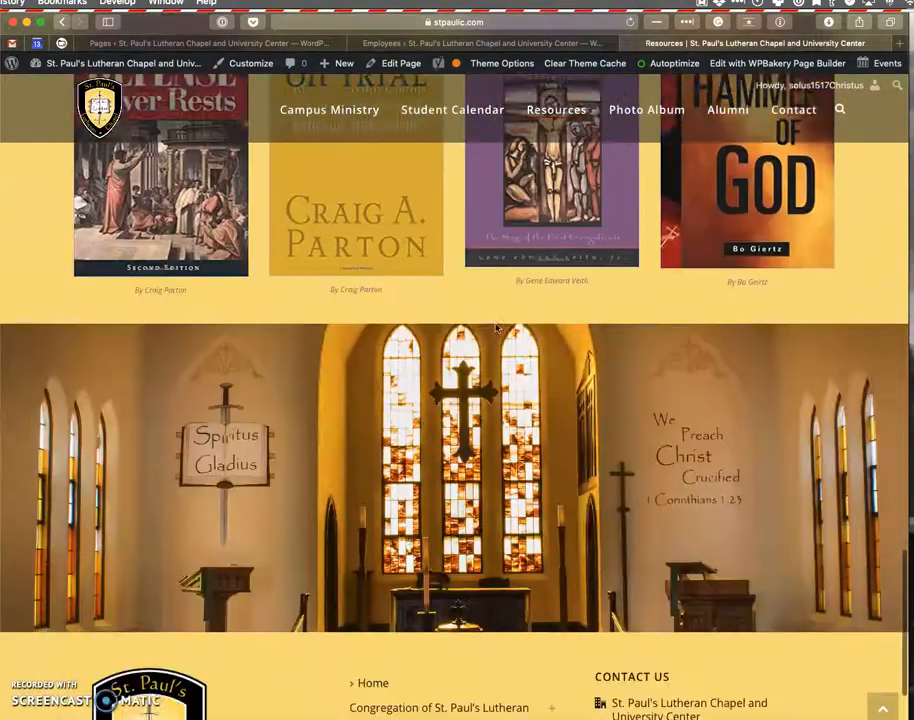
scroll(497, 328, down, 3)
Go from Resources to the live Campus Ministry page and look over its ride information and upcoming events.
click(577, 86)
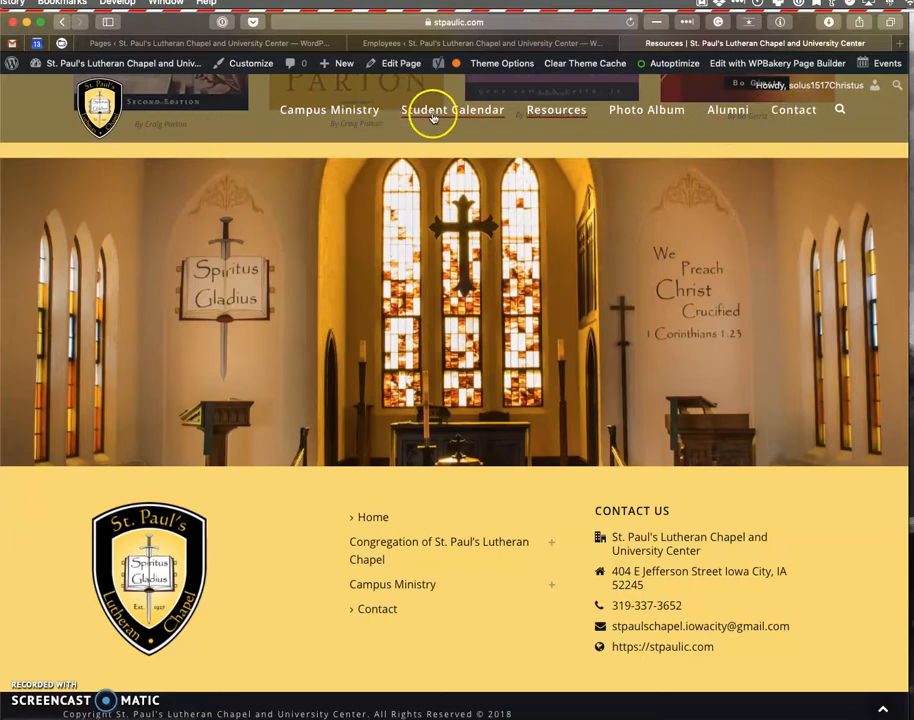
click(345, 112)
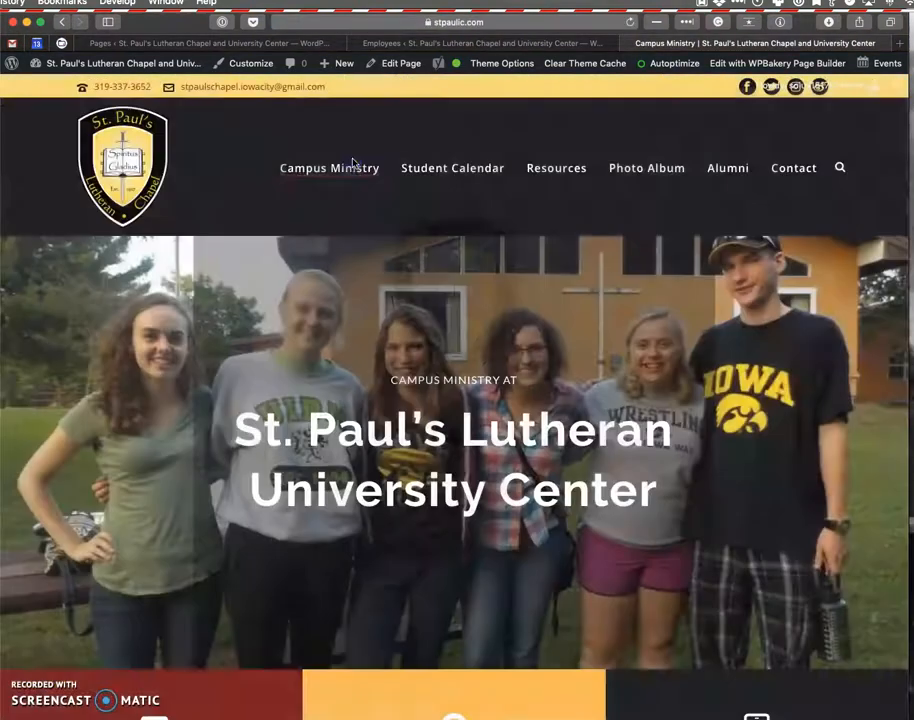
scroll(369, 363, down, 20)
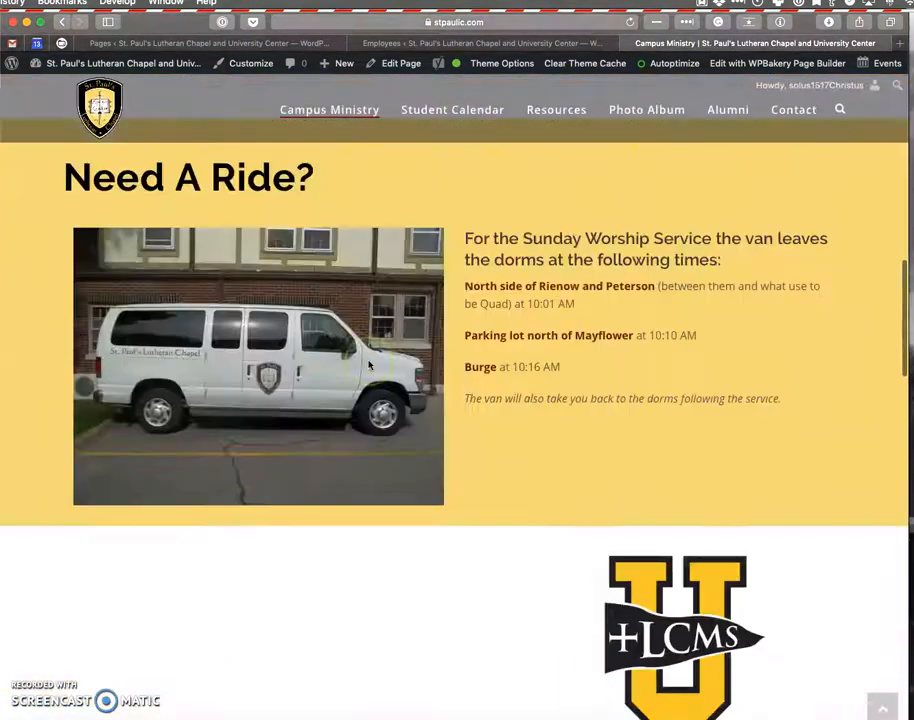
scroll(445, 353, up, 20)
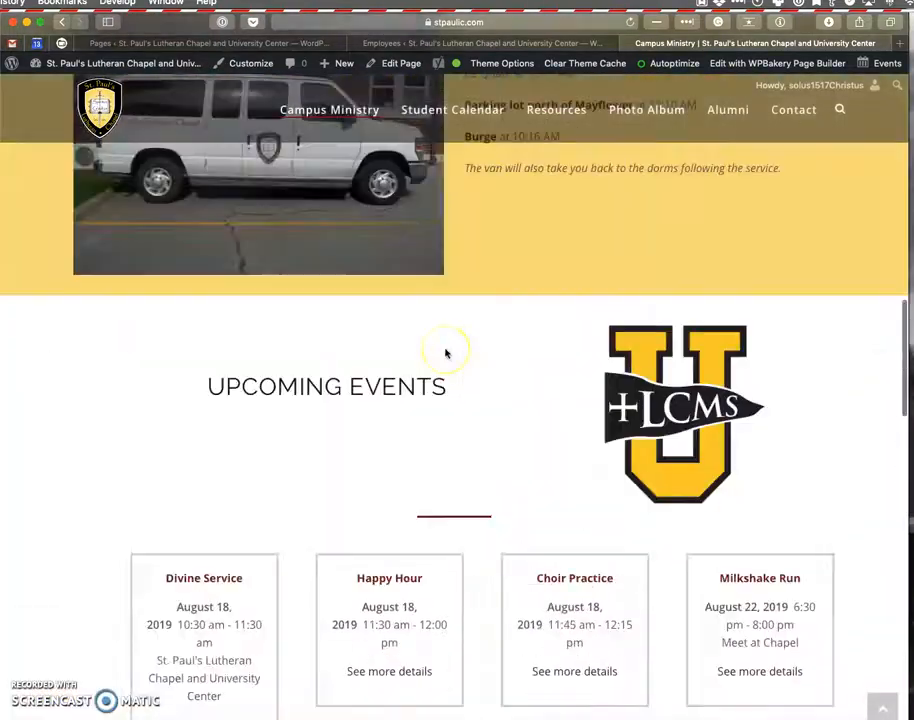
From the Home page, view the congregation's From Sunday archive and its Sermons podcast, and close the podcast page.
click(124, 148)
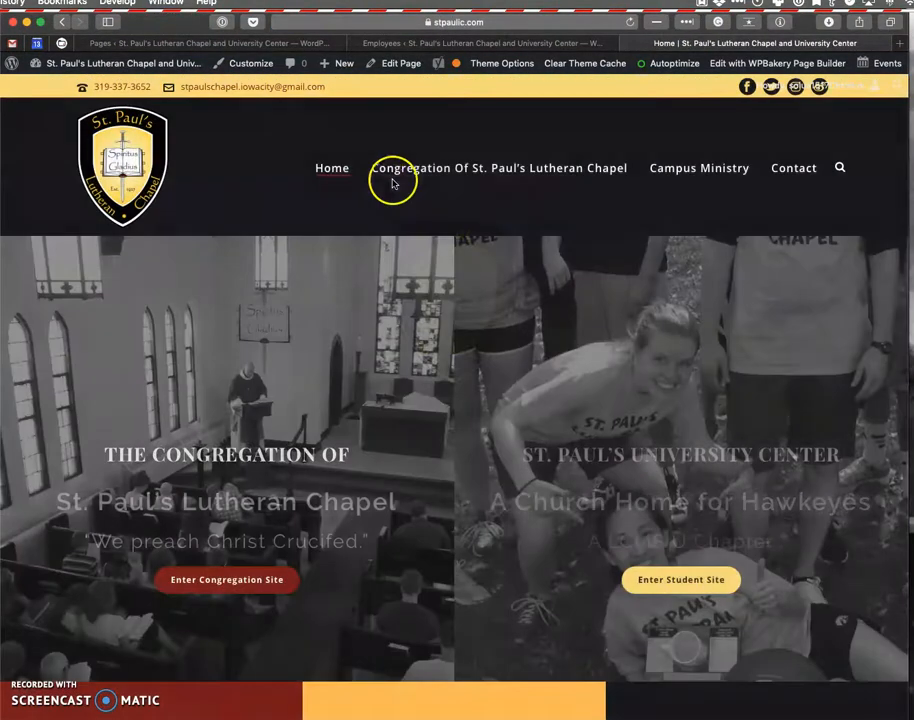
mouse_move(443, 178)
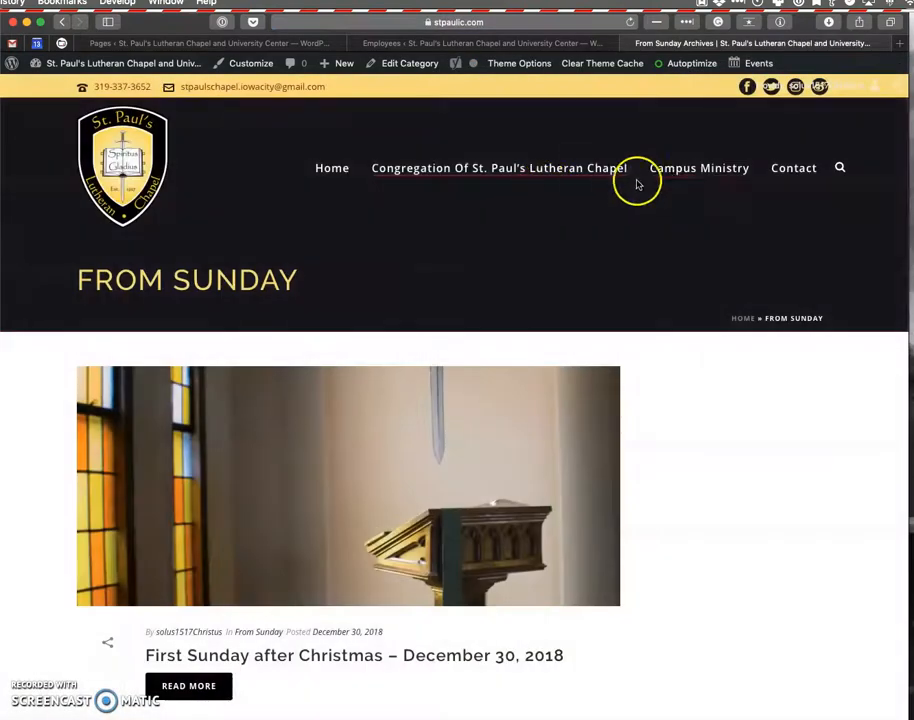
scroll(545, 276, down, 3)
scroll(545, 276, up, 3)
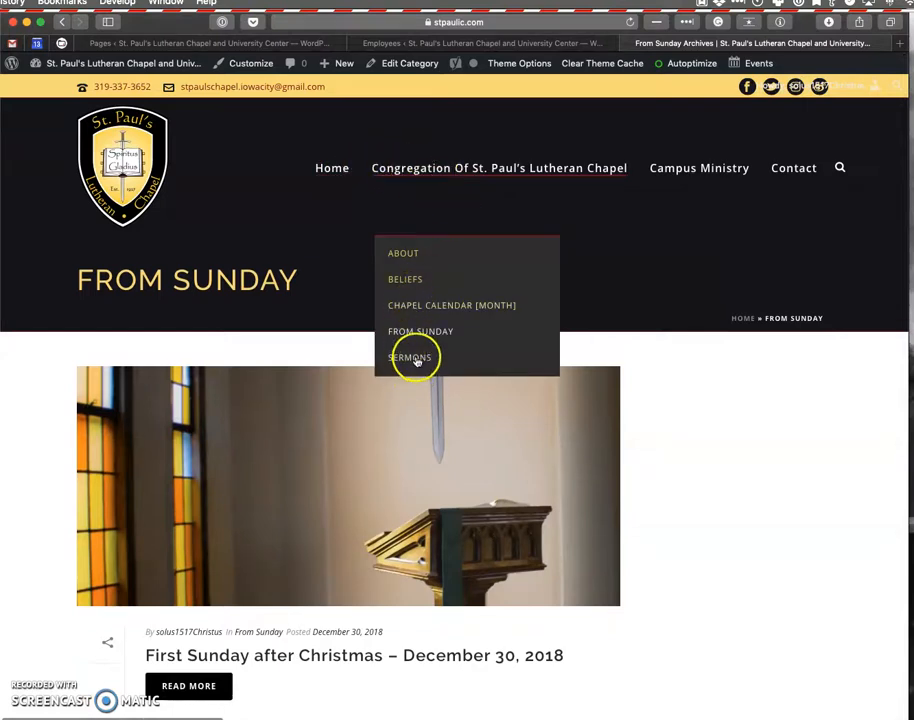
click(418, 362)
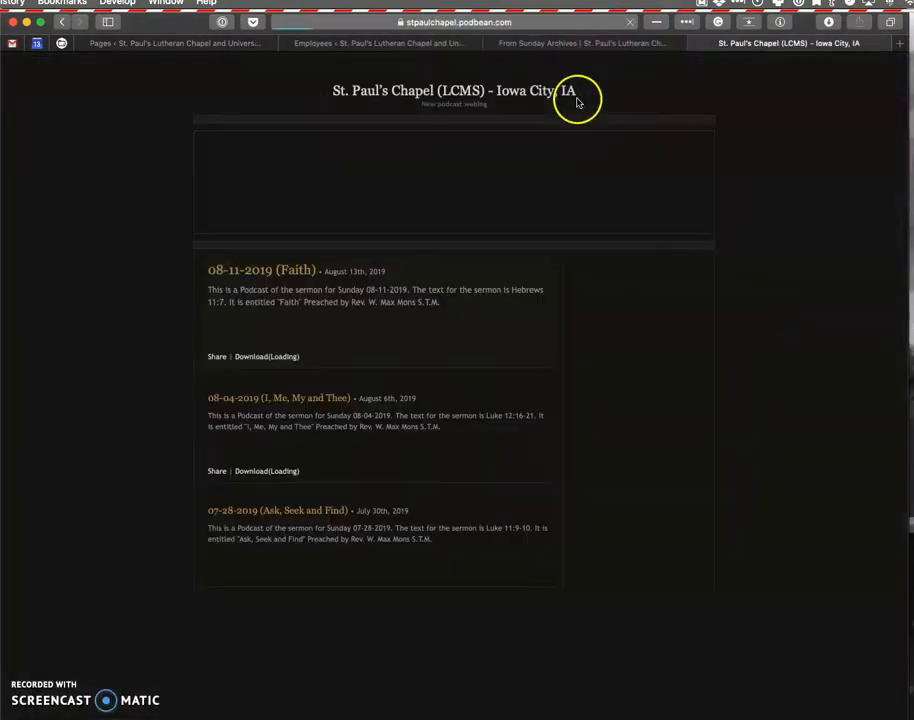
click(697, 44)
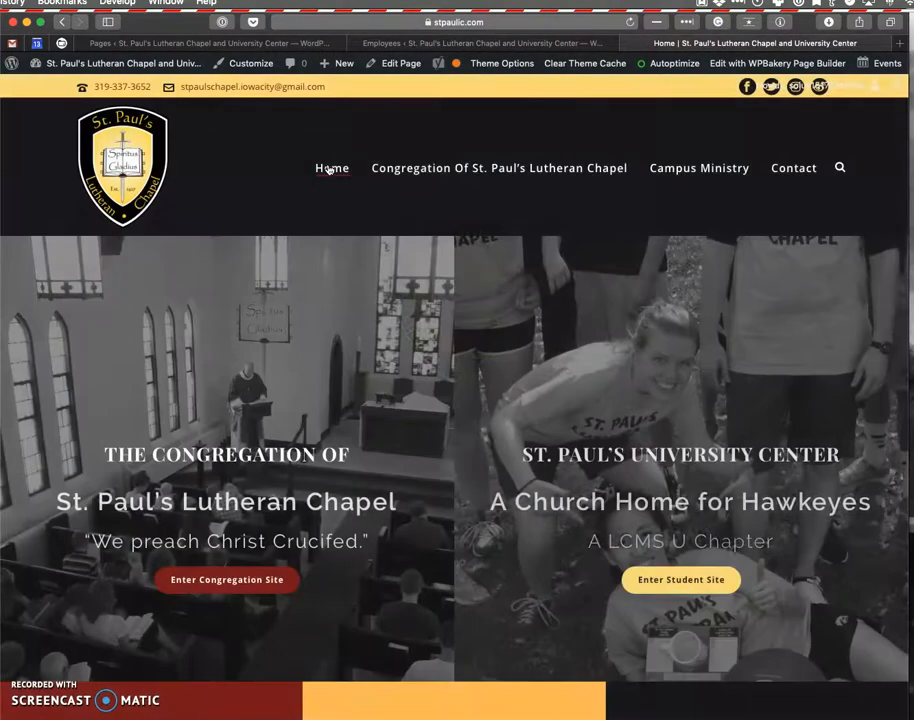
Switch back to the WordPress admin and open the Campus Ministry page for editing from the list of pages.
click(432, 43)
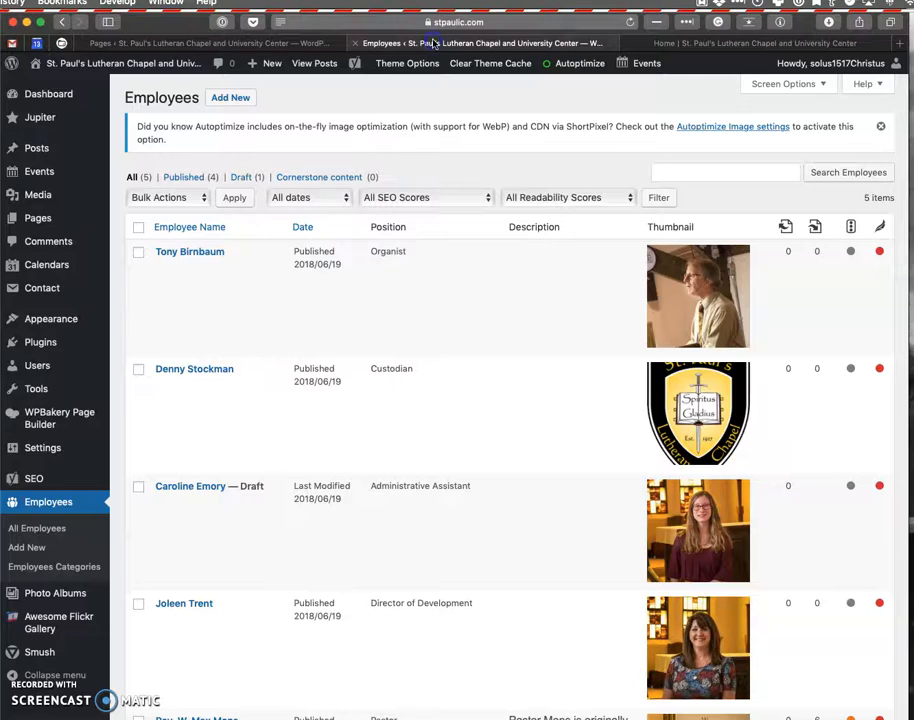
click(45, 94)
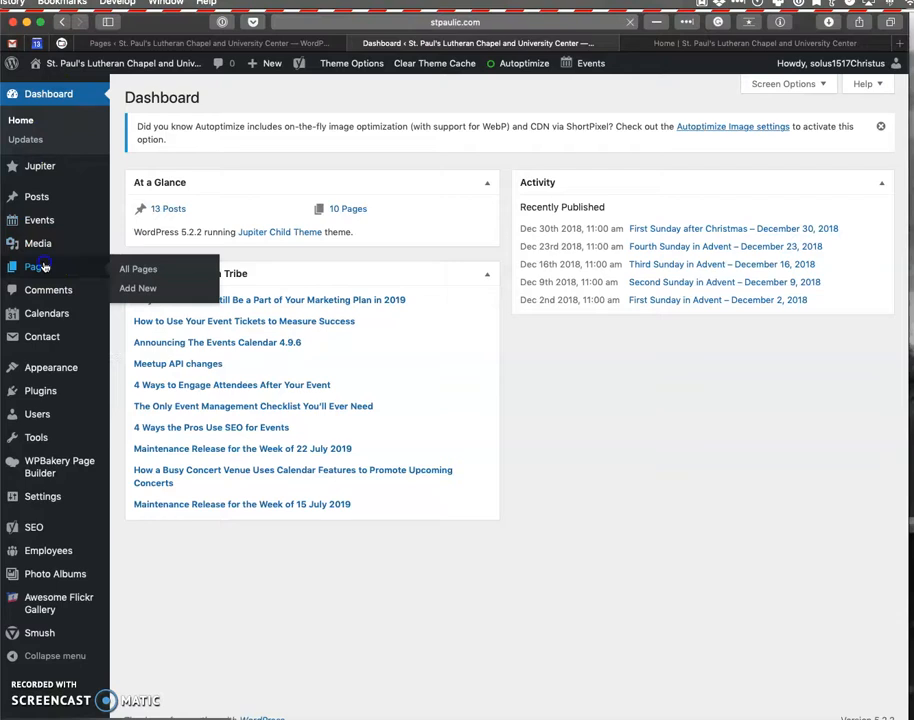
click(44, 266)
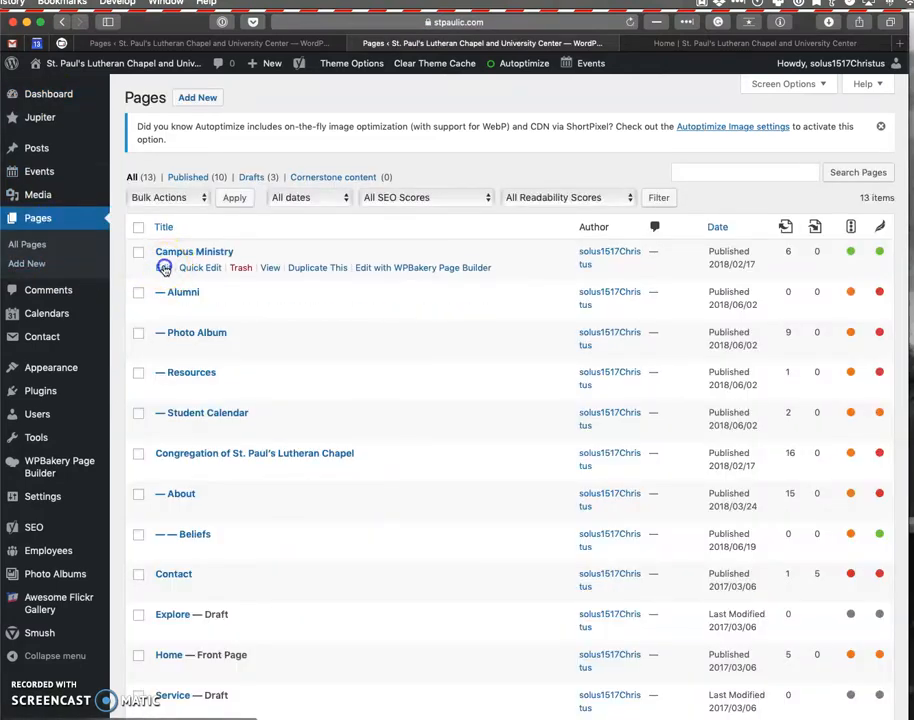
click(164, 268)
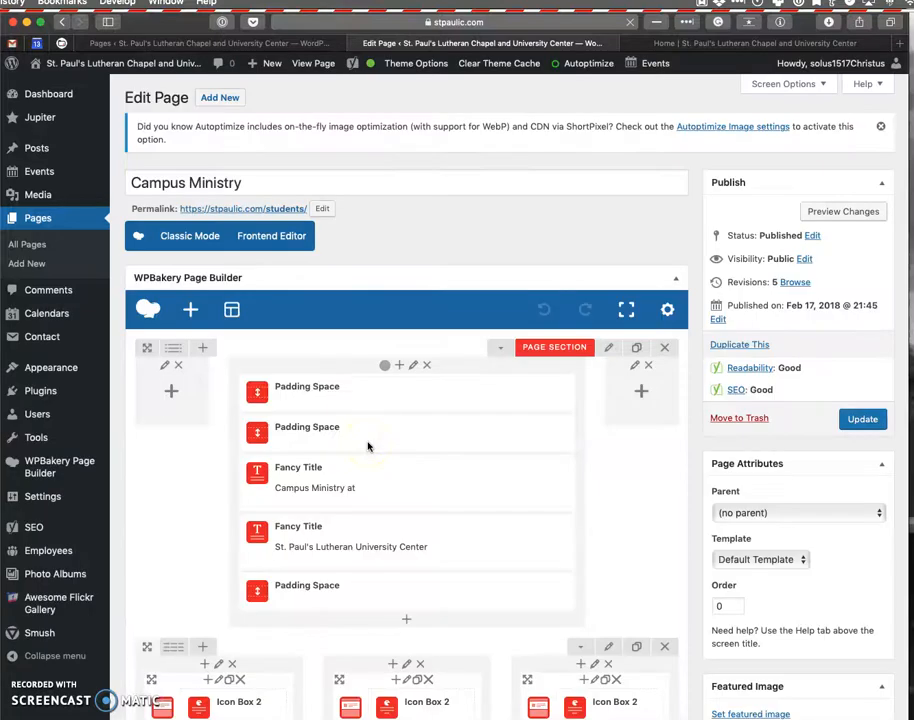
Examine how the Padding Space and Fancy Title elements are arranged in Campus Ministry's first page section.
scroll(367, 446, down, 2)
drag(396, 338, 330, 487)
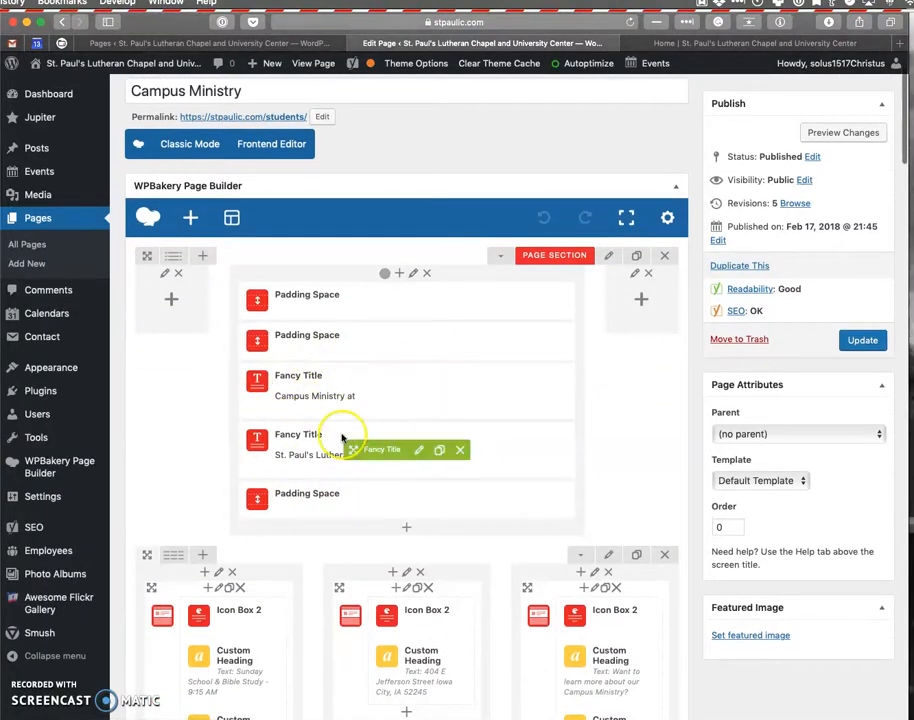
scroll(343, 438, down, 1)
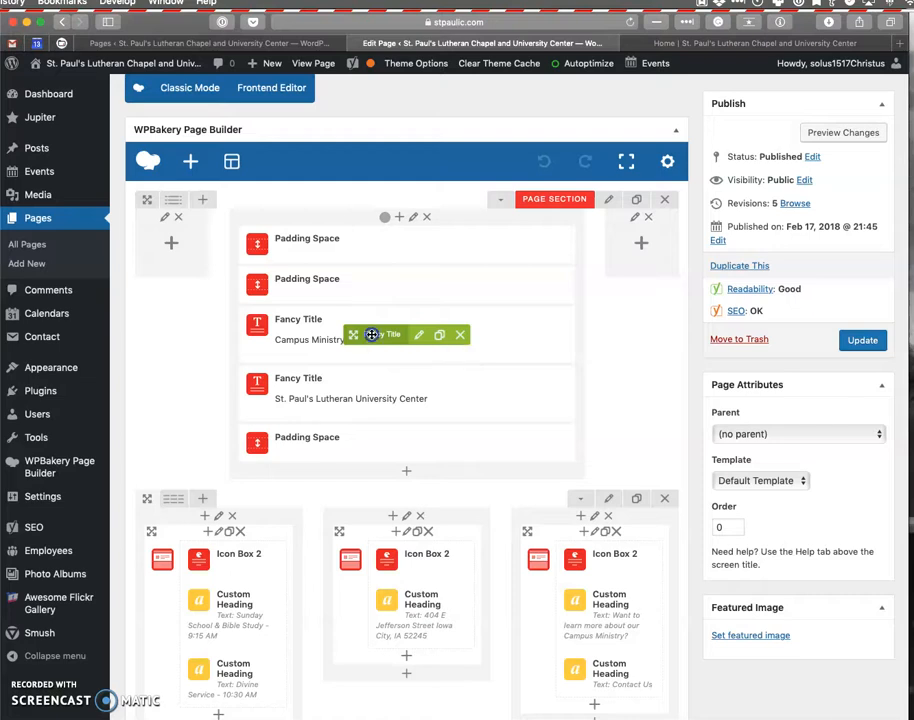
Move the "Campus Ministry at" Fancy Title above the Icon Box in the first column of the row below and preview the page.
drag(371, 335, 194, 496)
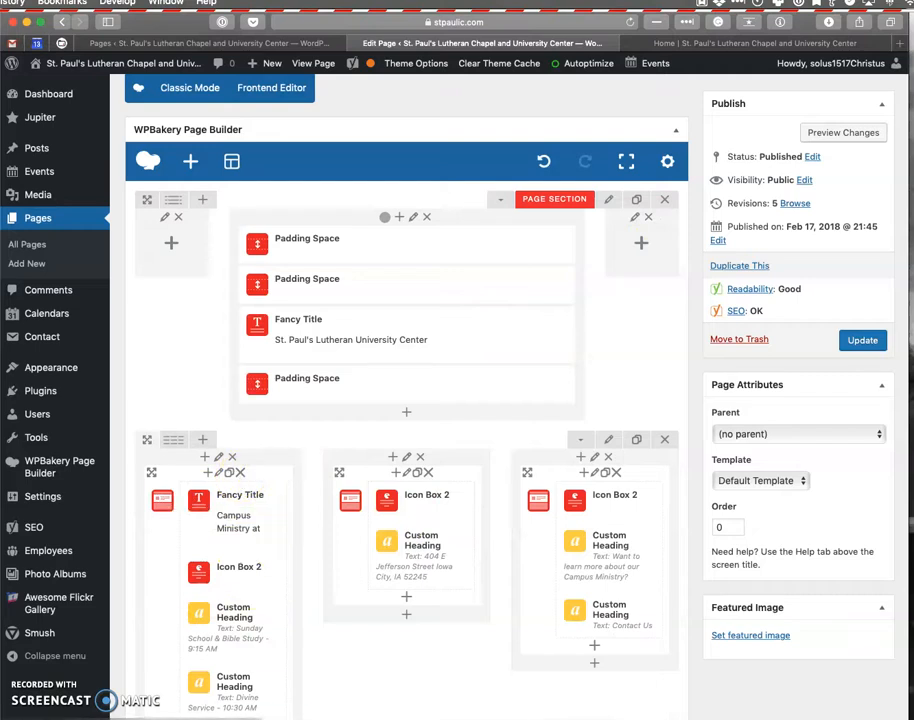
click(825, 134)
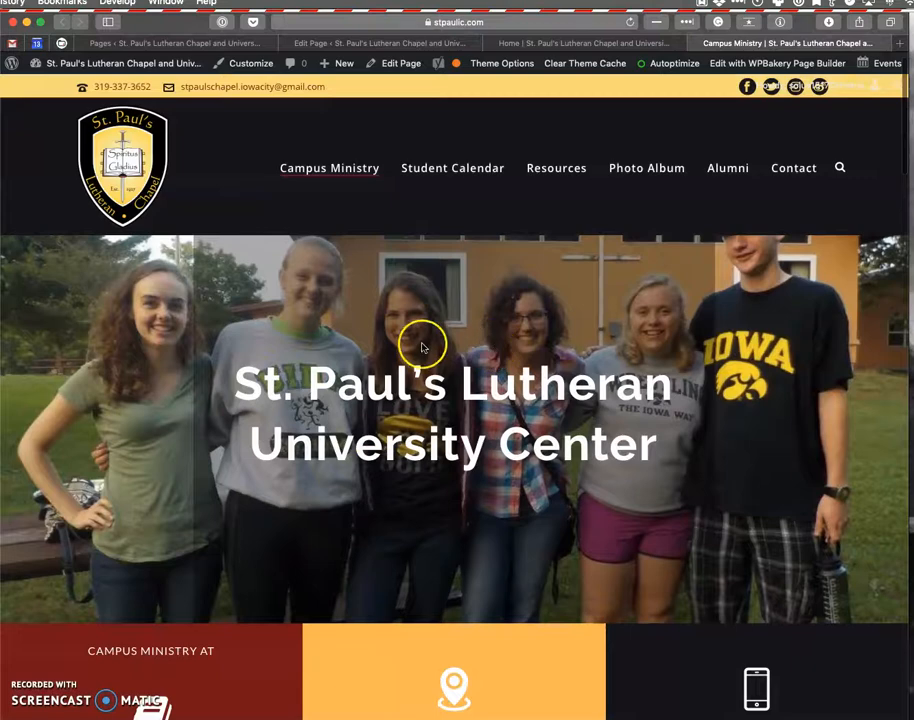
scroll(632, 357, down, 5)
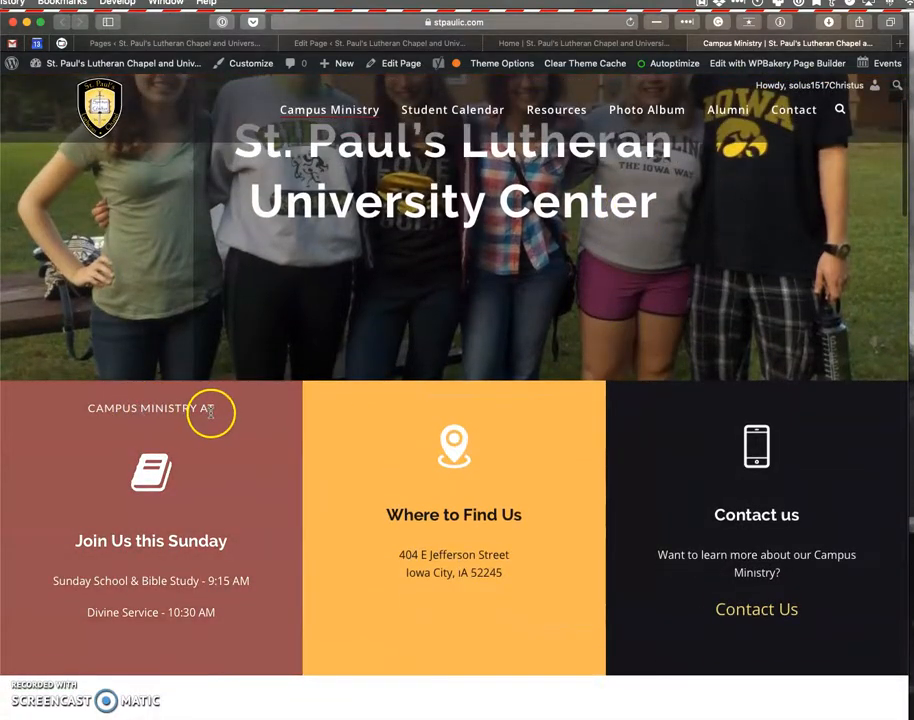
scroll(205, 413, up, 5)
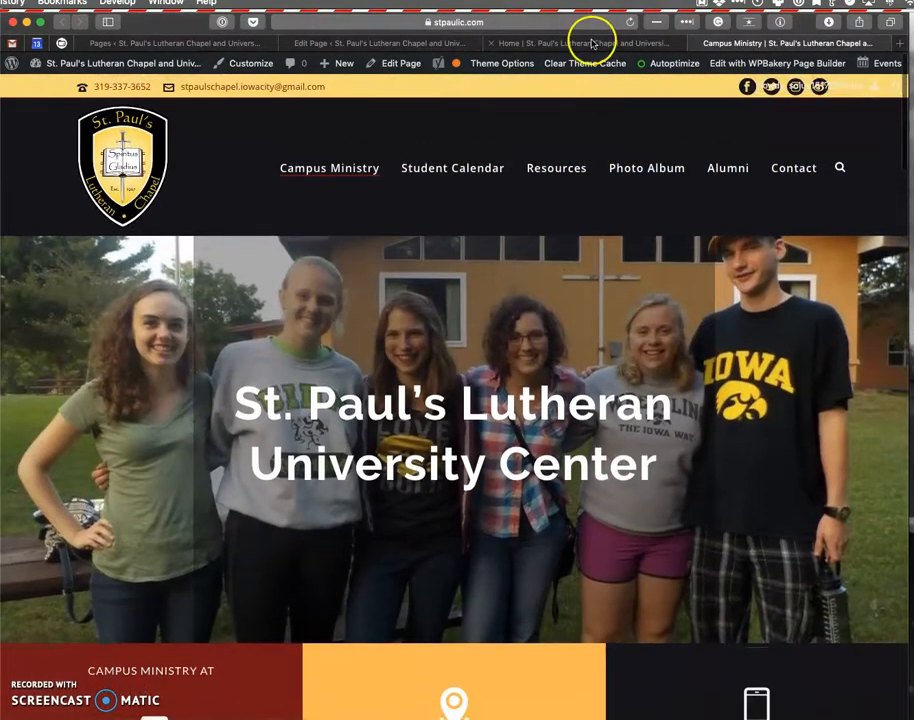
Return to the page editor and move the "Campus Ministry at" title back above the "St. Paul's Lutheran University Center" title.
click(592, 43)
click(431, 43)
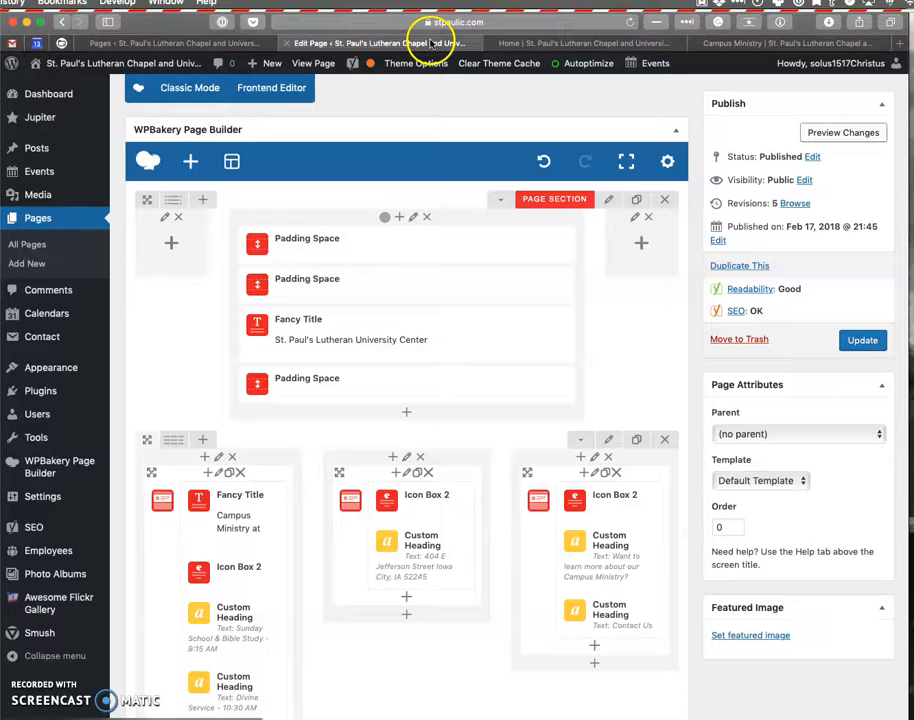
drag(226, 533, 337, 360)
drag(338, 358, 340, 358)
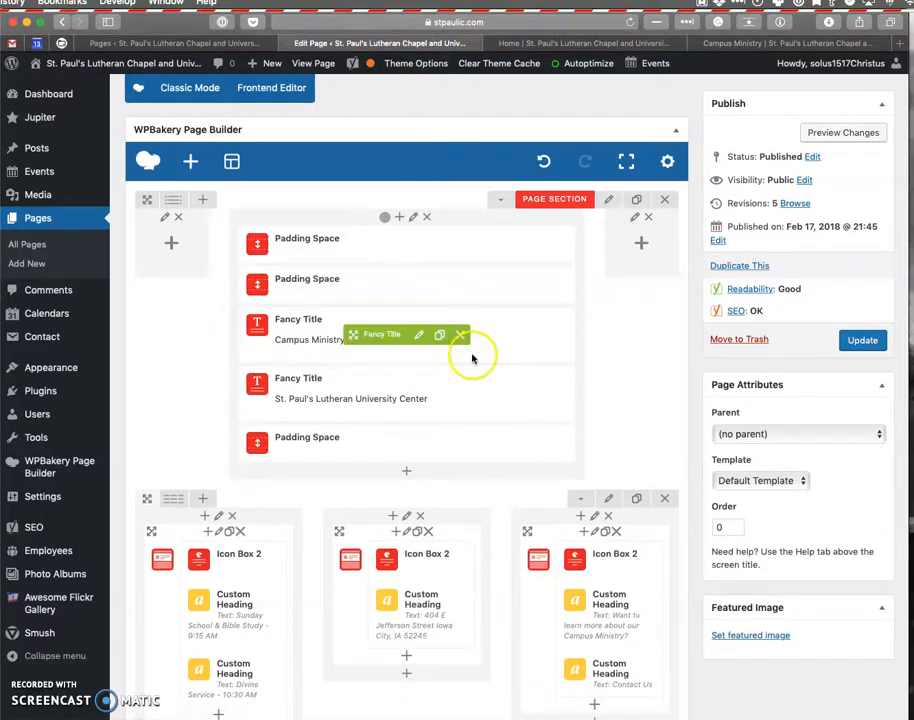
Move the middle column's box with the street address into the first column and return it to the middle column.
scroll(471, 359, down, 8)
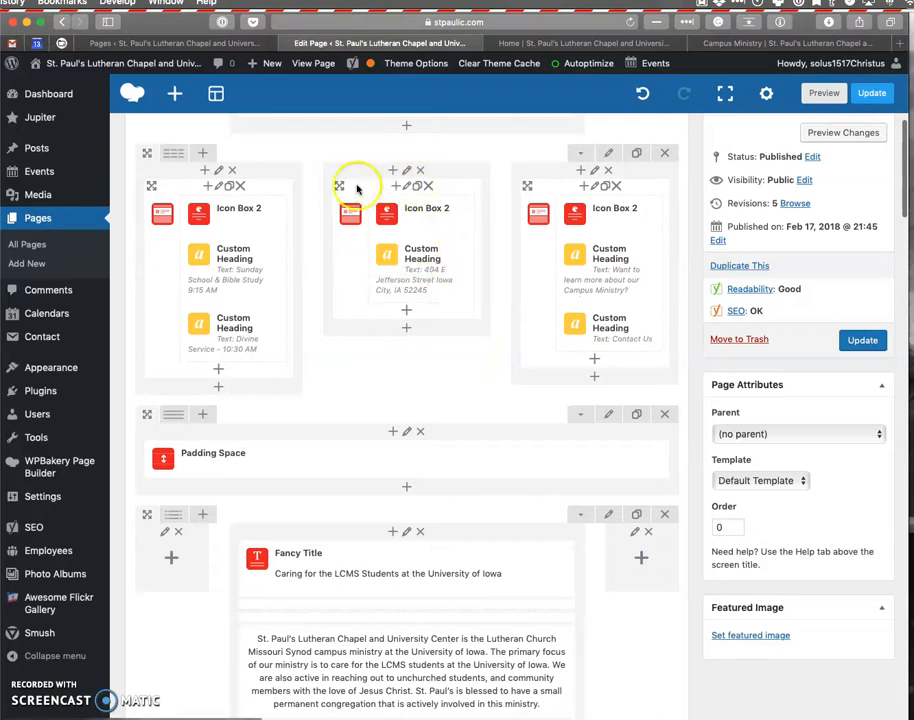
drag(343, 185, 153, 255)
drag(163, 394, 398, 214)
Swap the image and the van schedule text under "Need a Ride?", placing the text in the first column and the image in the second.
scroll(390, 497, down, 2)
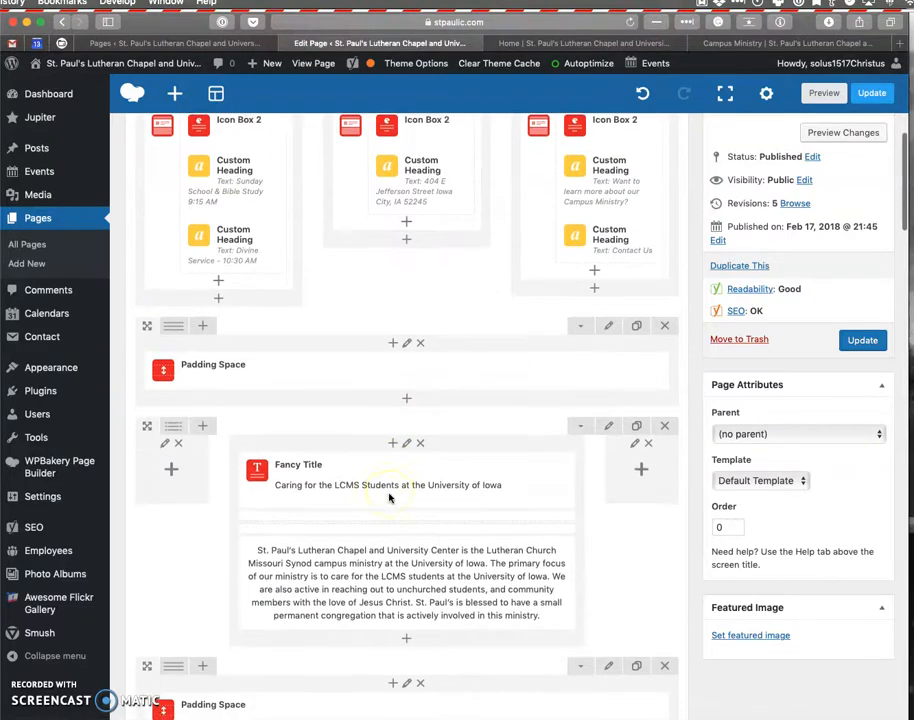
scroll(390, 497, down, 5)
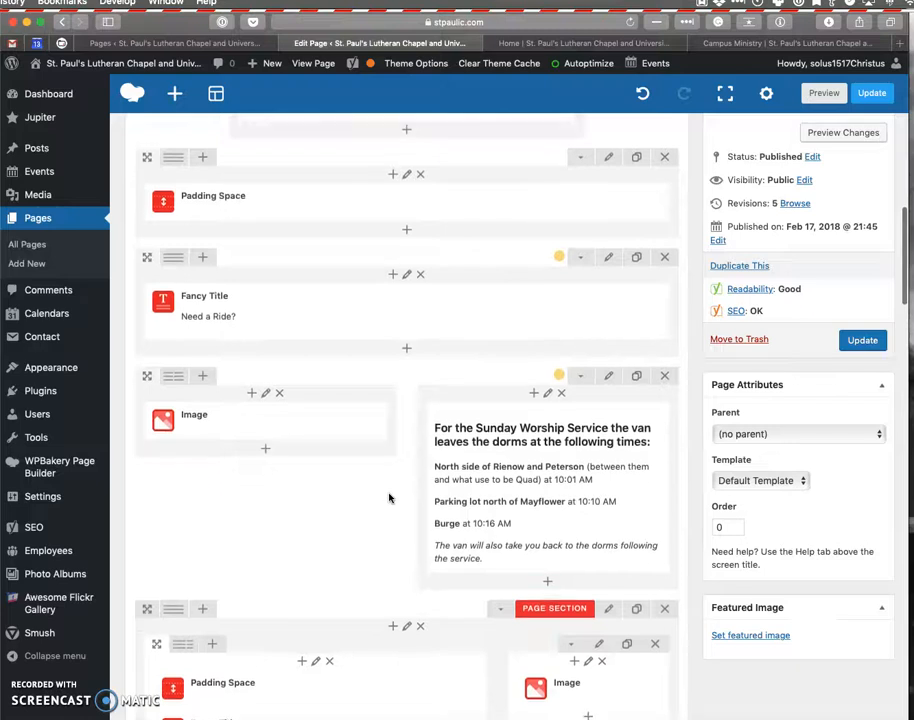
drag(250, 447, 499, 455)
drag(514, 555, 275, 460)
scroll(473, 551, down, 5)
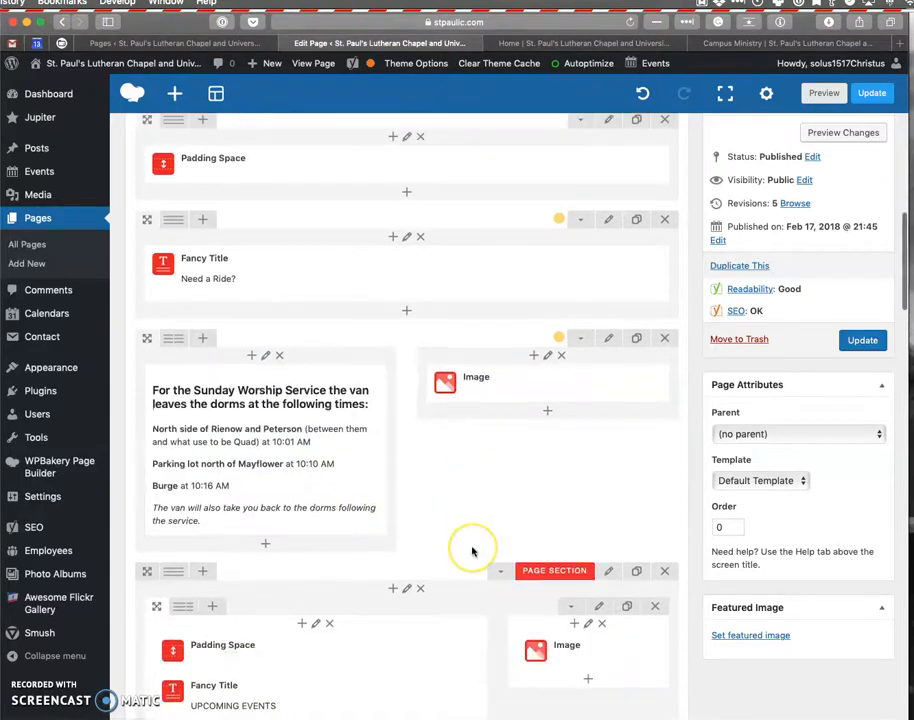
Leave the Campus Ministry editor for the list of pages, discarding the unsaved layout changes.
scroll(473, 551, up, 15)
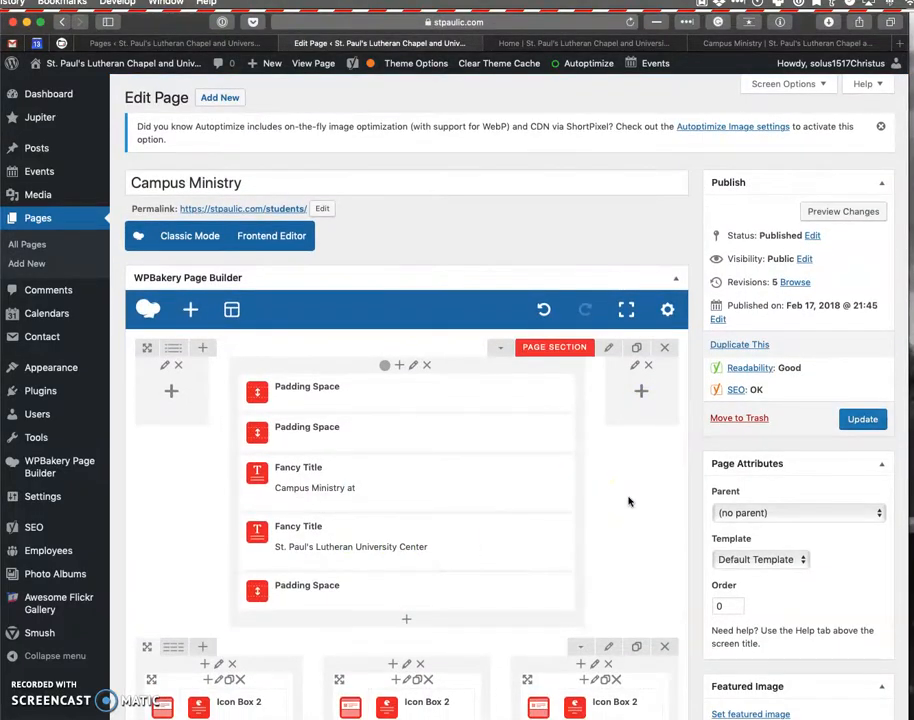
click(37, 219)
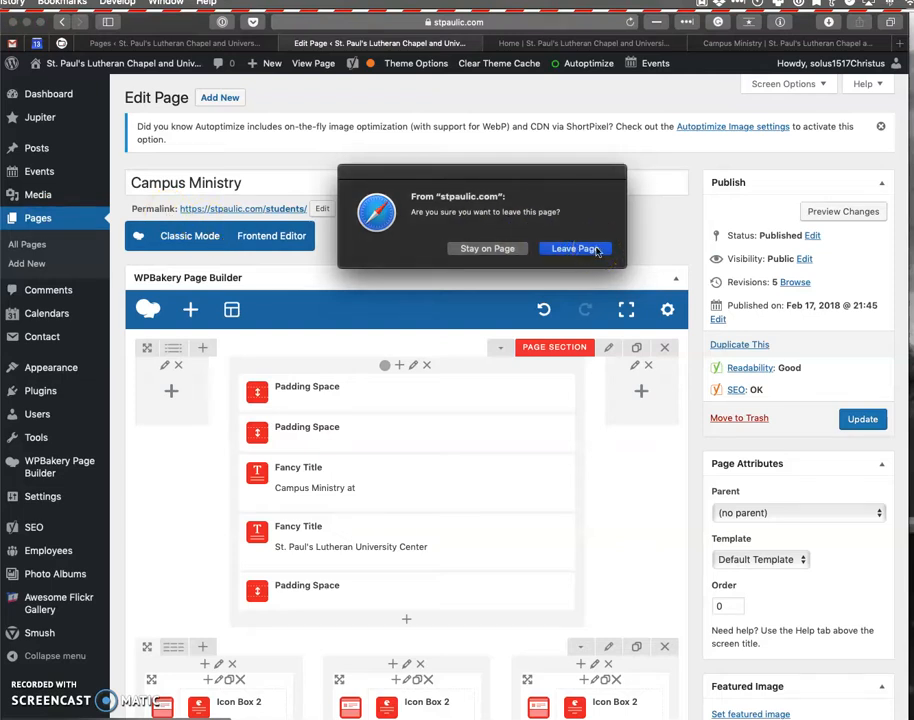
click(597, 251)
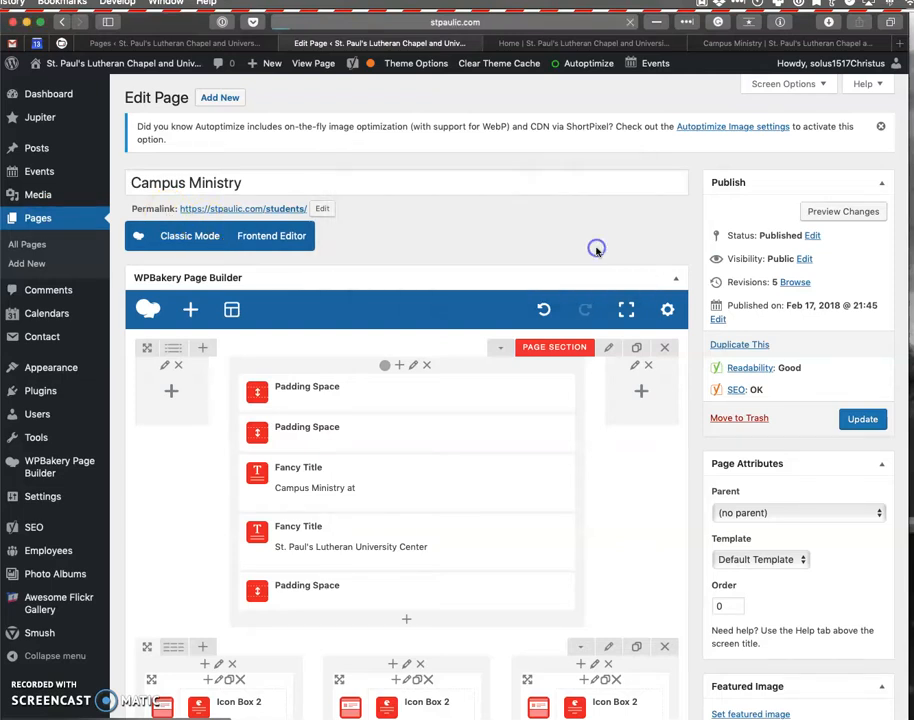